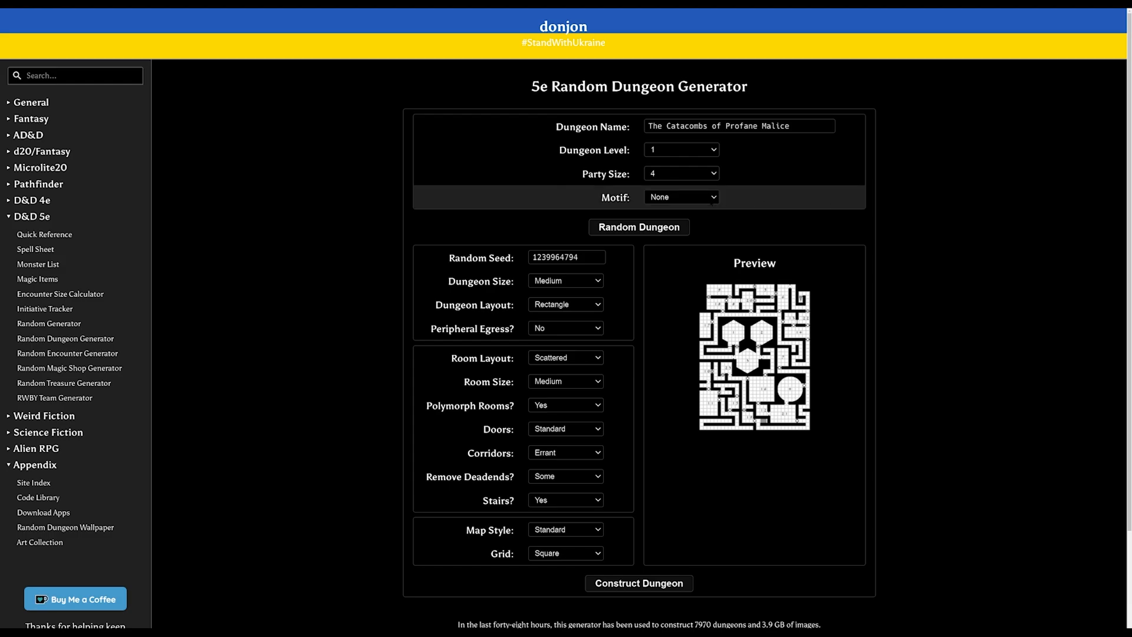
Set the dungeon's motif to Vermin, the dungeon level to 4 and the party size to 5.
click(713, 200)
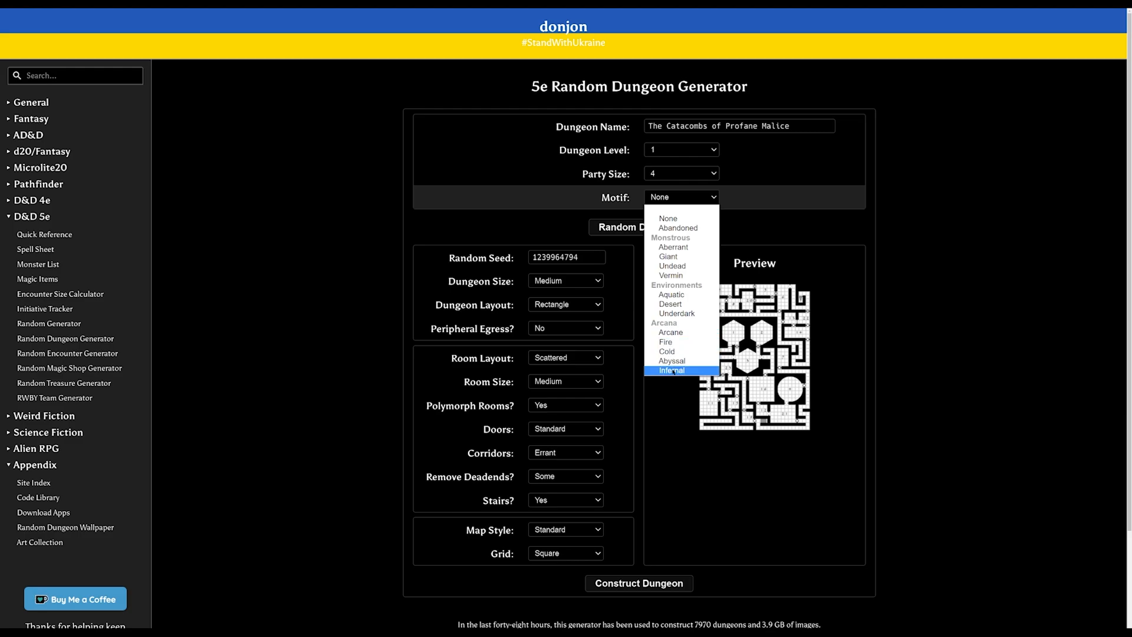
click(671, 276)
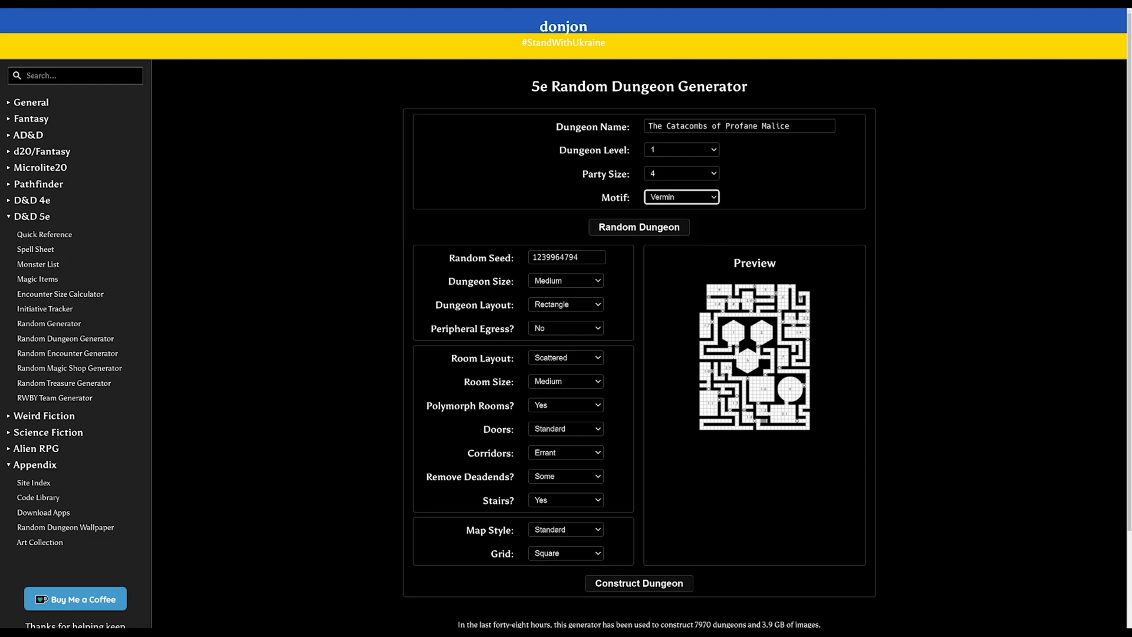
click(681, 149)
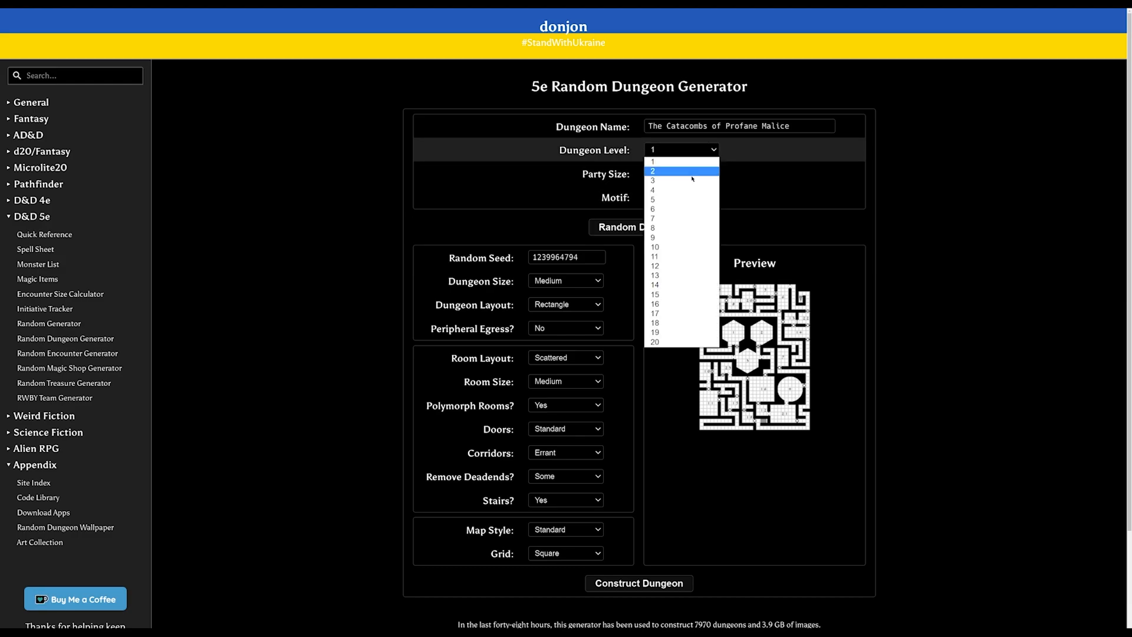
click(678, 189)
click(682, 173)
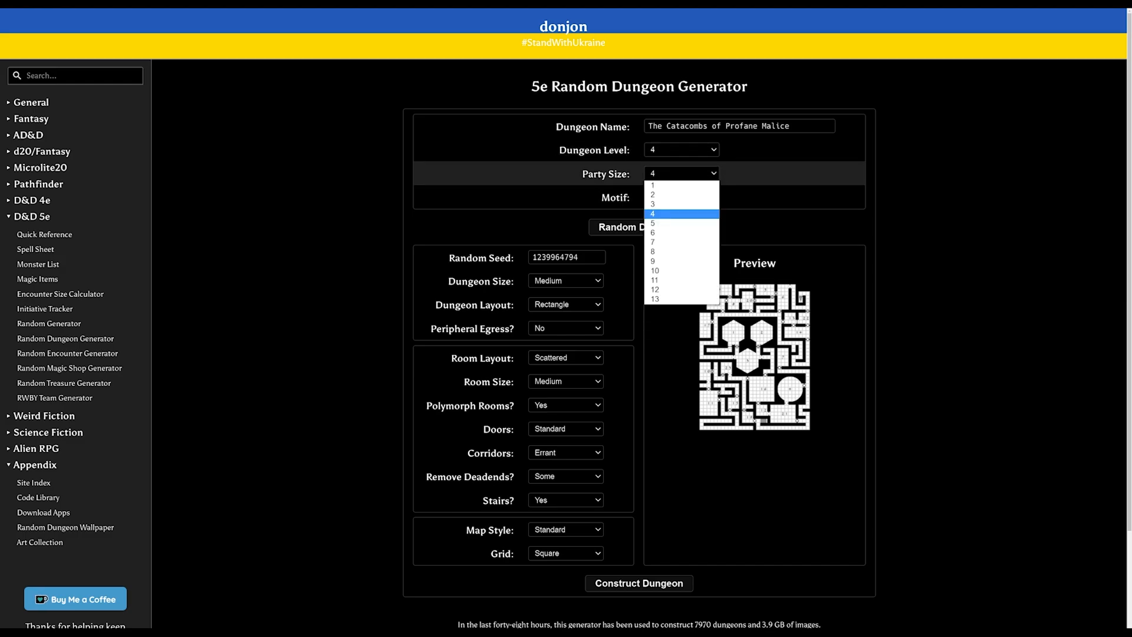
click(694, 225)
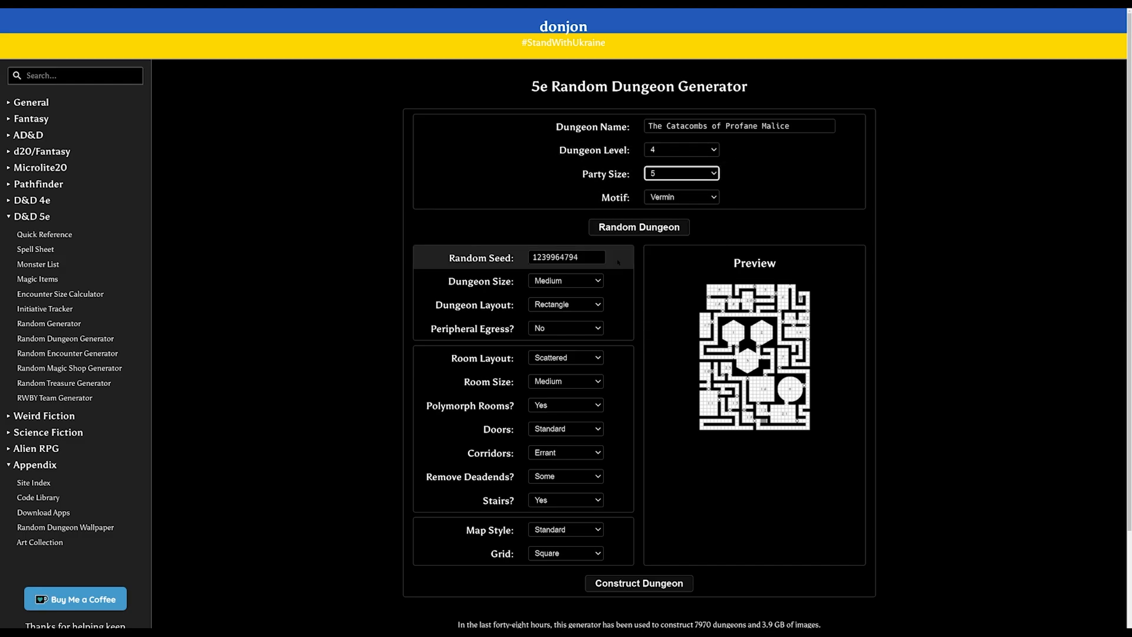
Set the dungeon layout to Box.
click(588, 258)
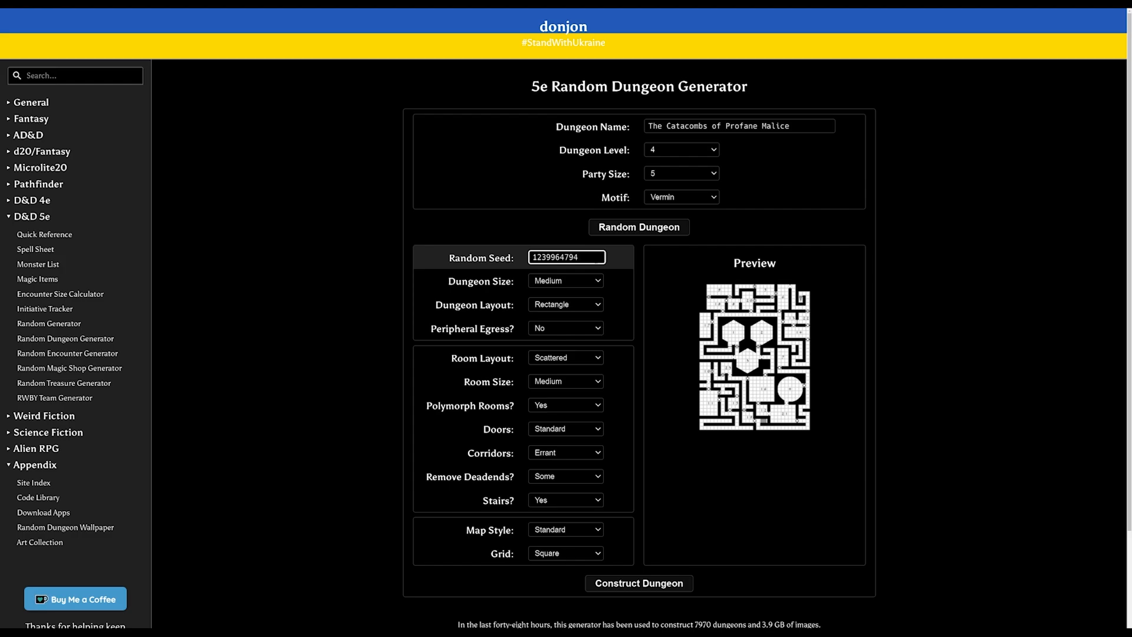
key(Tab)
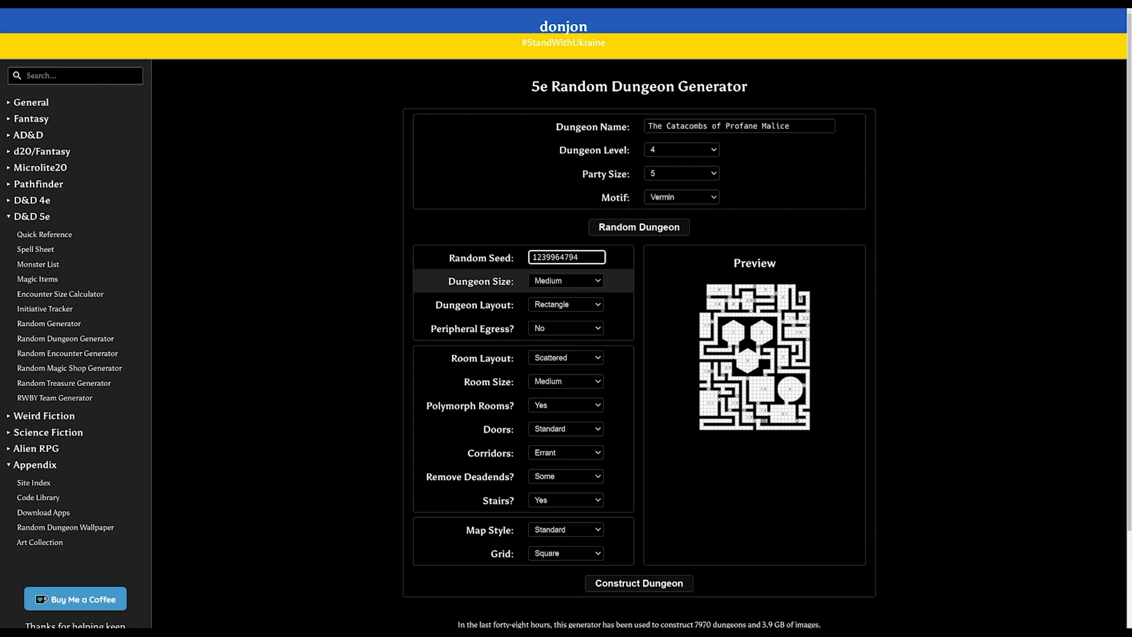
key(Tab)
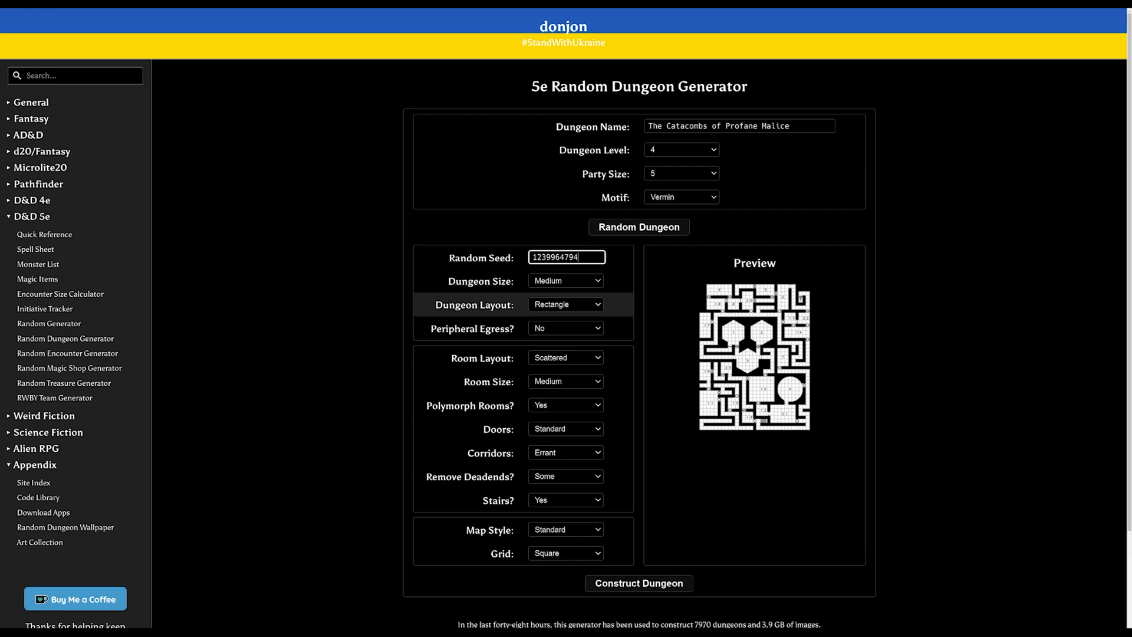
key(alt+Down)
key(Down)
key(Return)
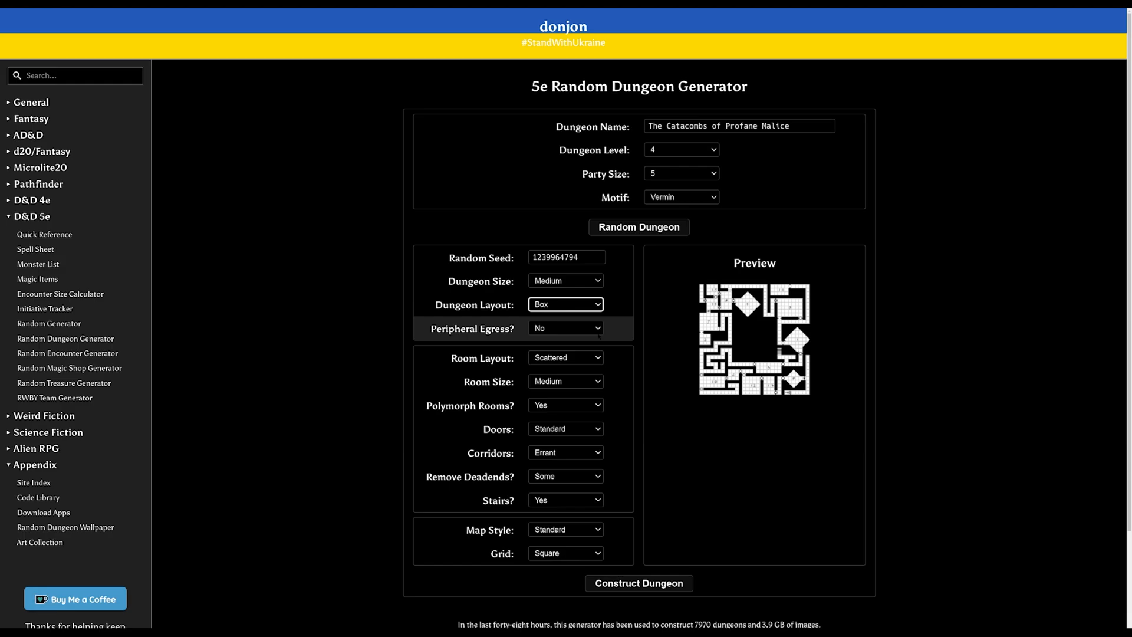
Try peripheral egress with the Many option and return it to No.
click(598, 334)
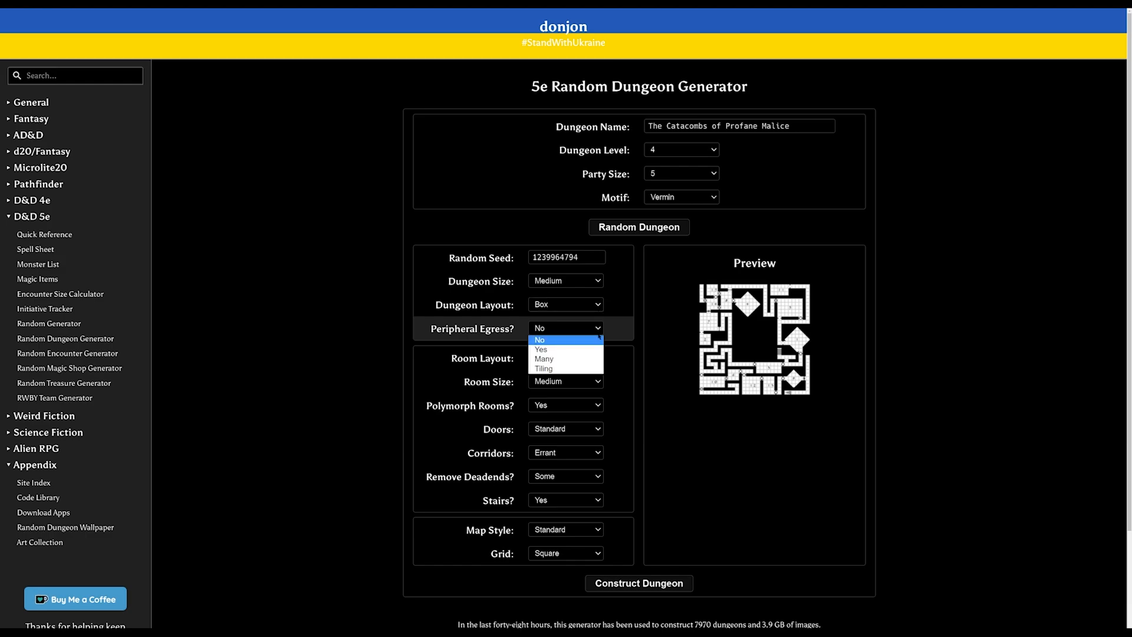
click(555, 360)
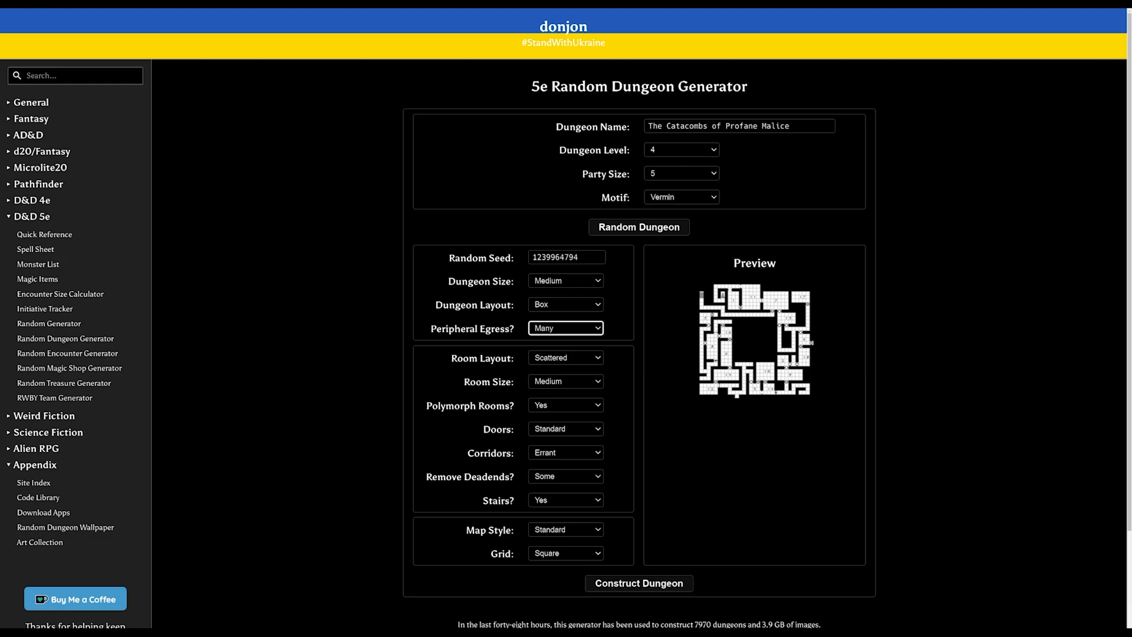
click(577, 329)
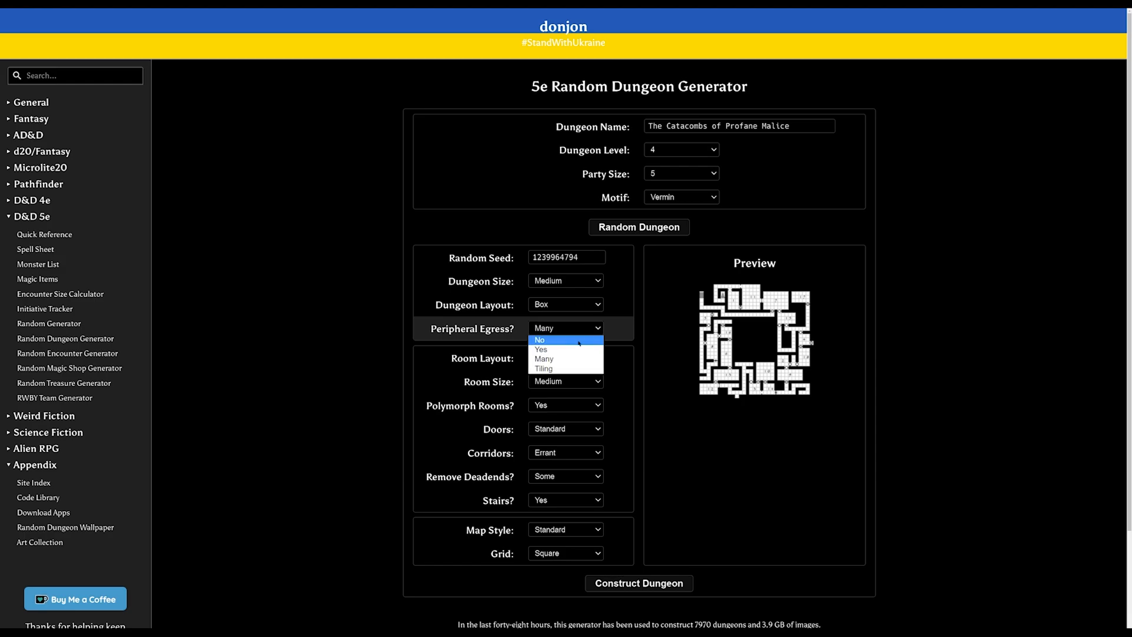
click(576, 345)
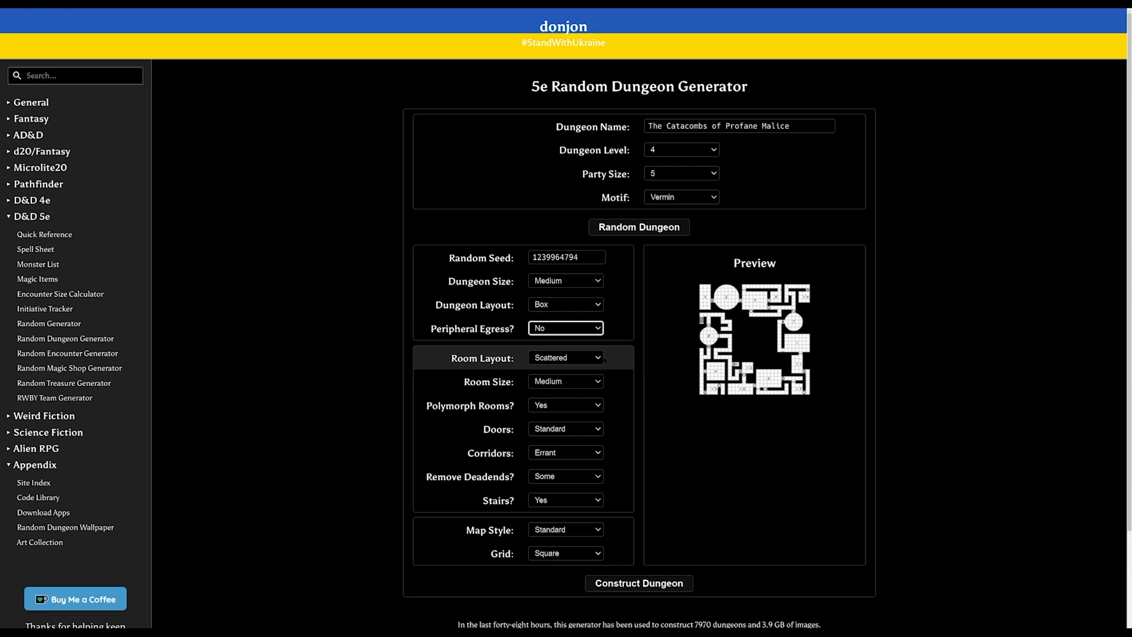
Set Polymorph Rooms to No, and check the available room size and door options.
click(549, 382)
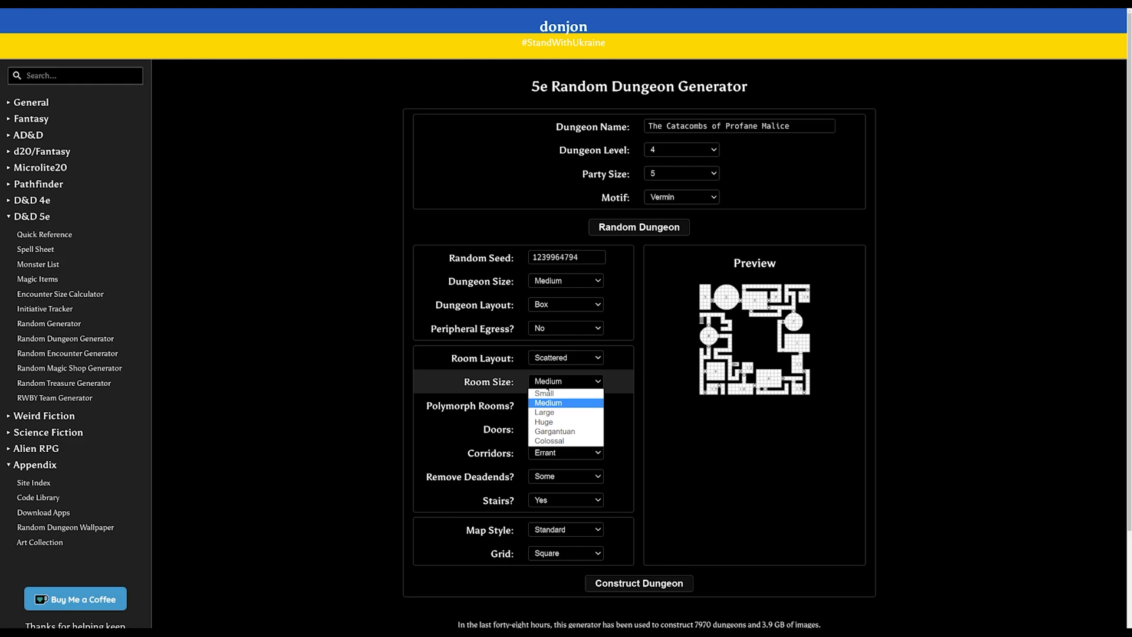
click(629, 381)
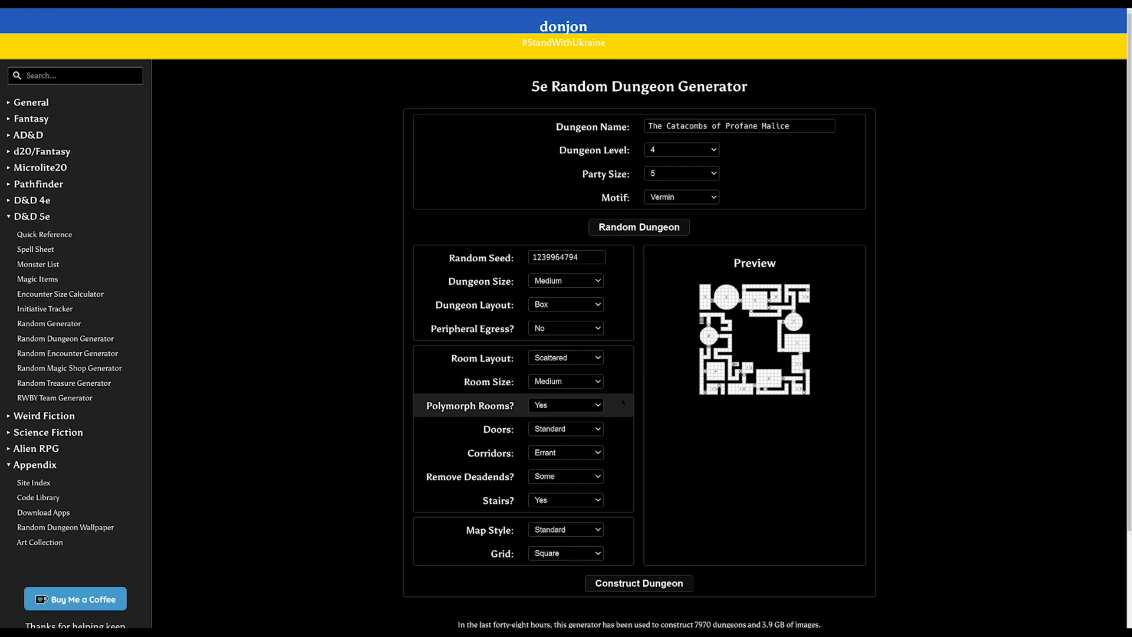
click(596, 405)
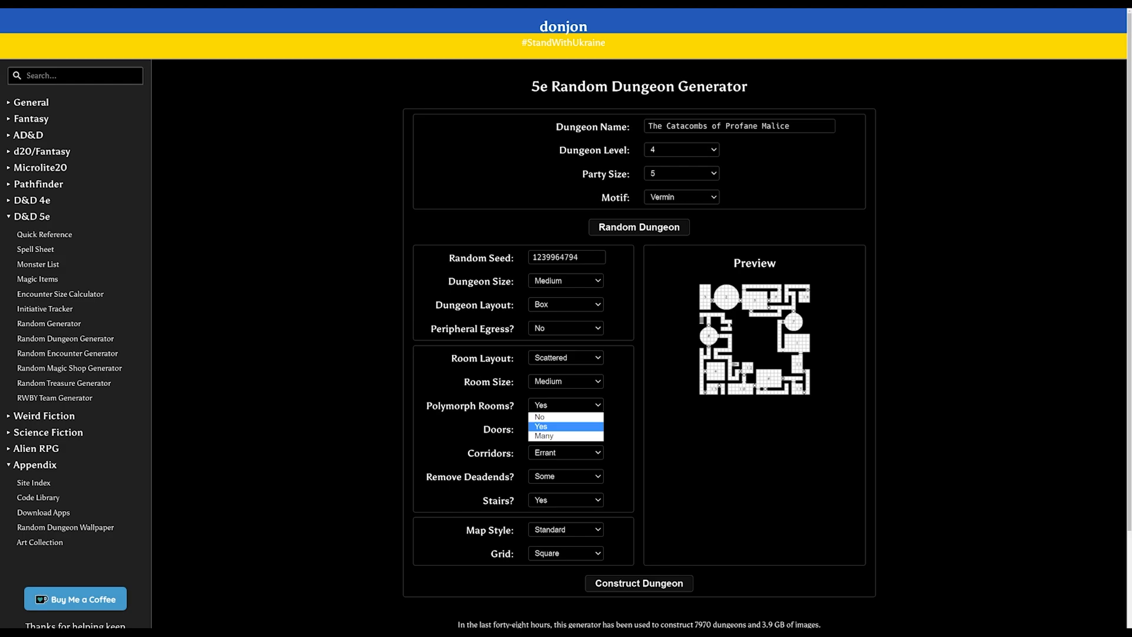
click(554, 417)
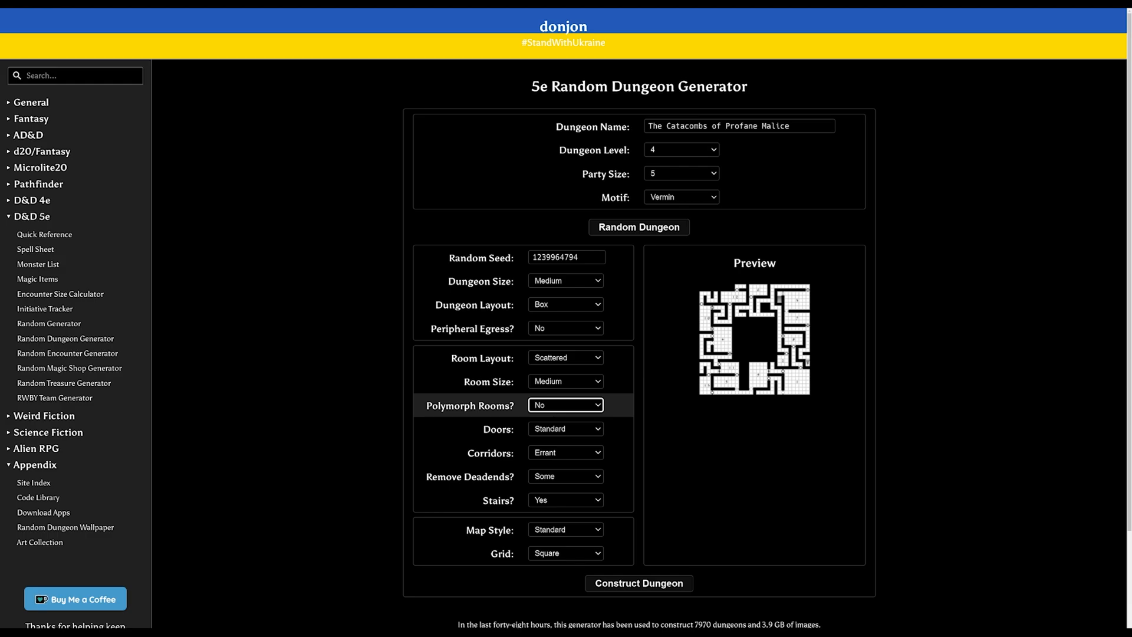
click(566, 429)
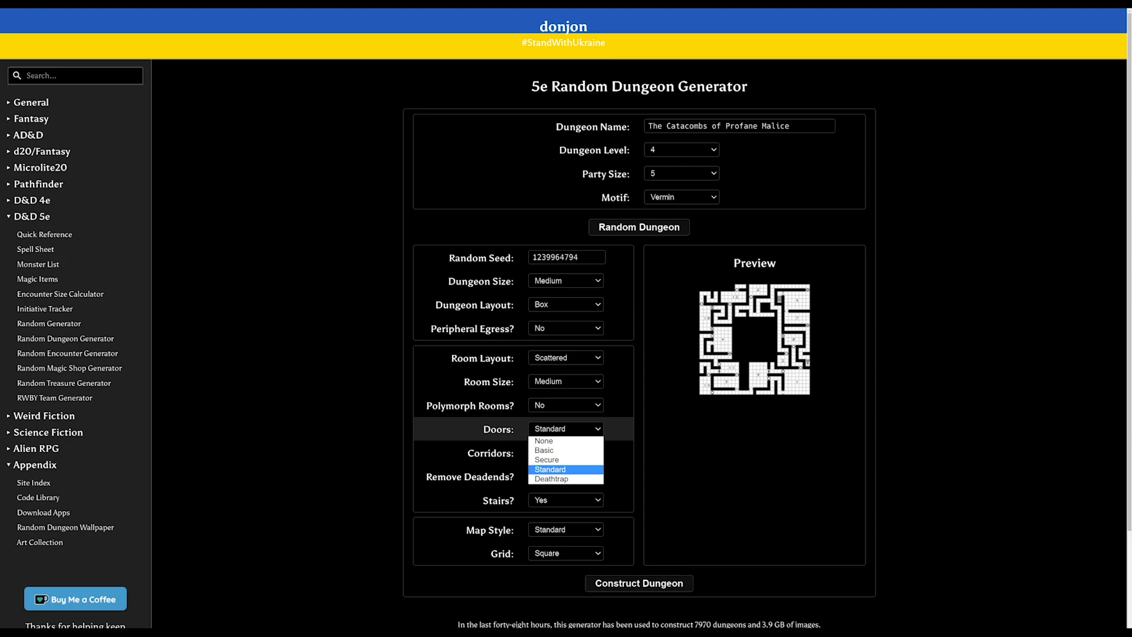
click(608, 457)
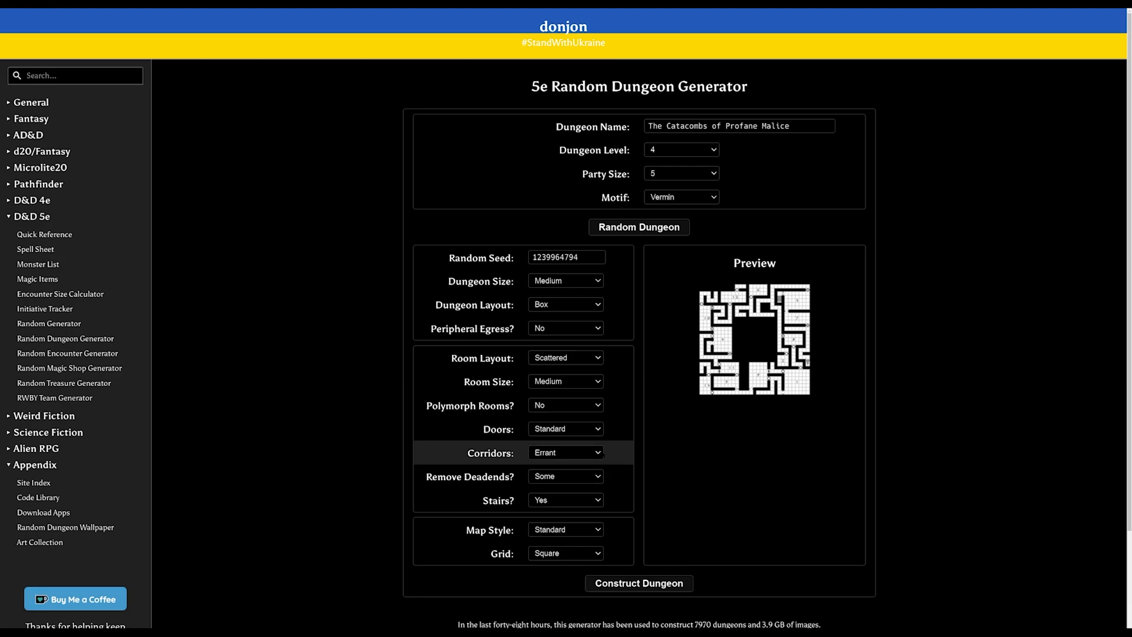
Try the Labyrinth corridor type and return the corridors to Errant.
click(598, 453)
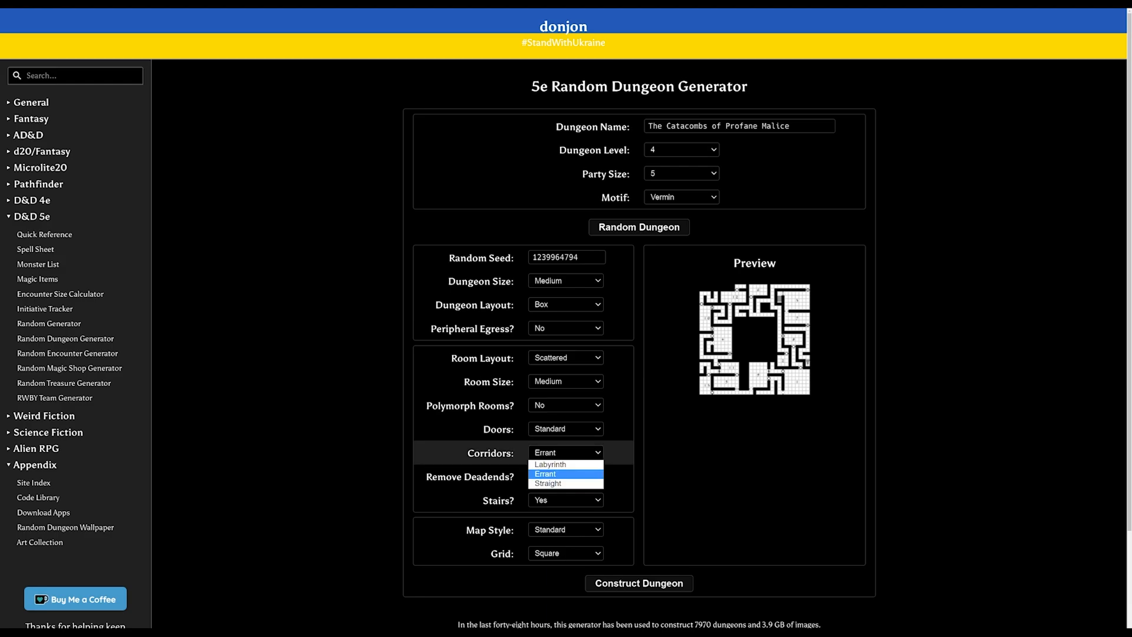
click(596, 472)
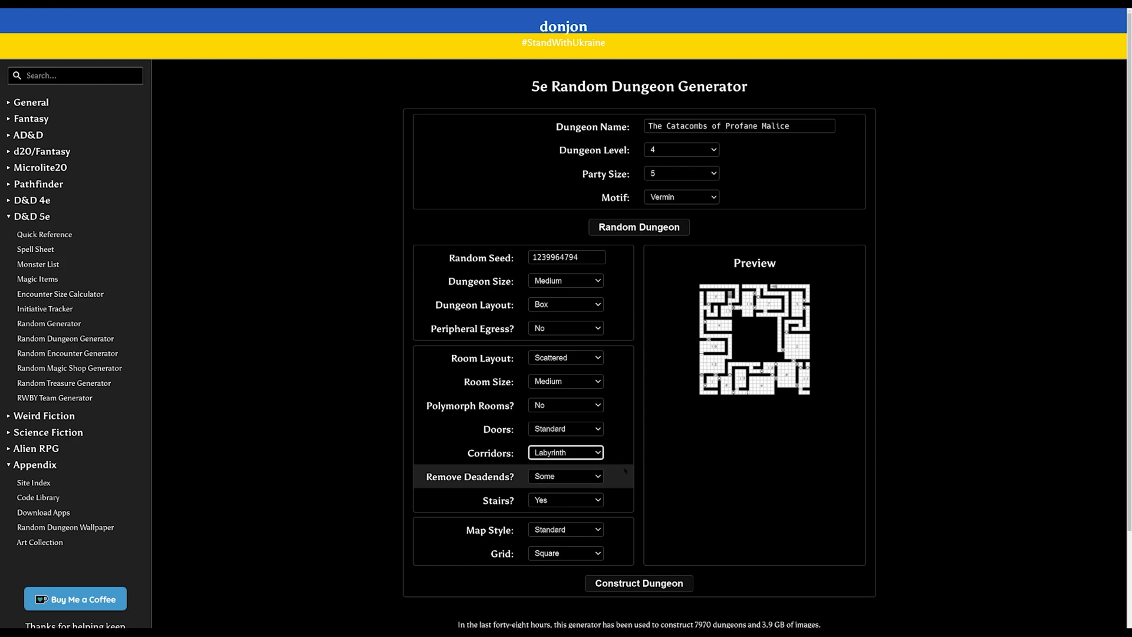
click(596, 452)
click(560, 472)
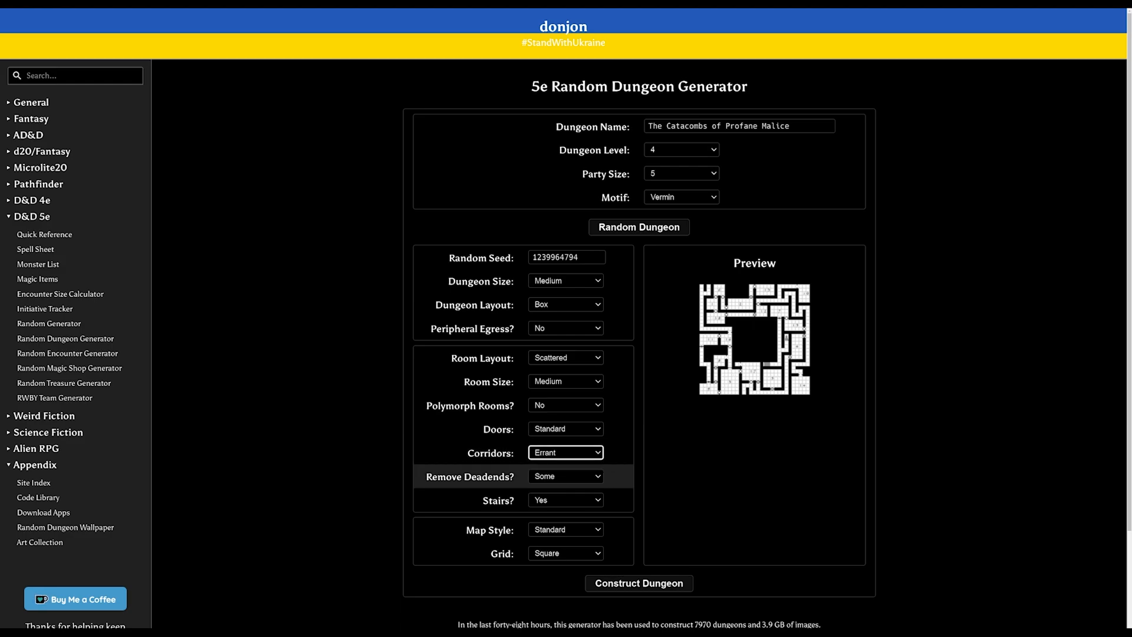
Try removing all dead ends and return the dead-end removal to Some.
click(566, 476)
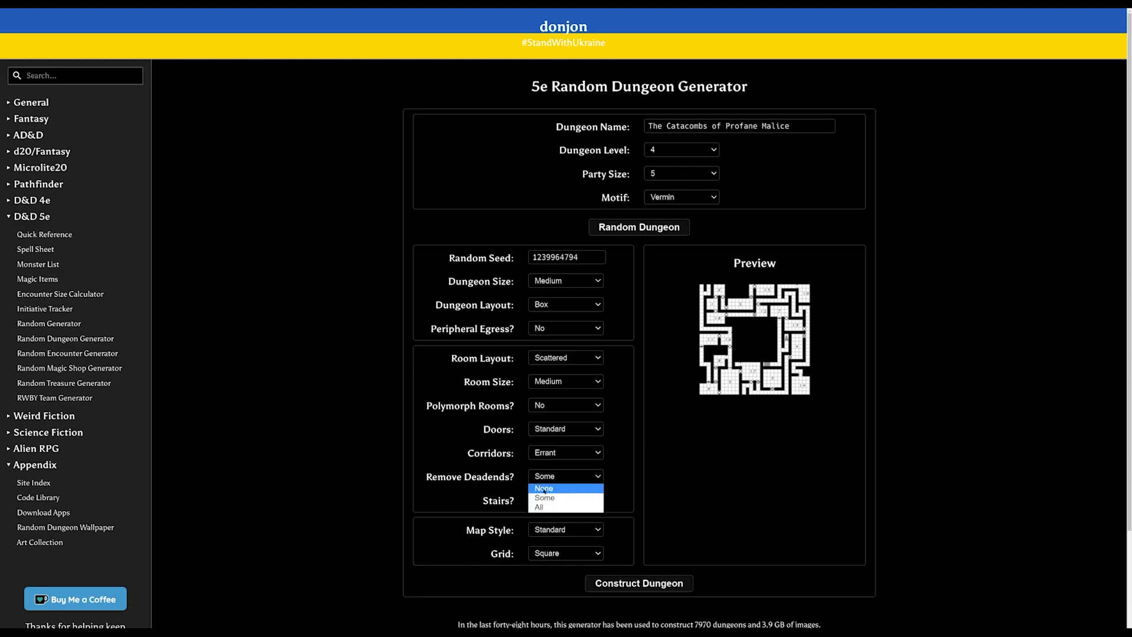
click(542, 507)
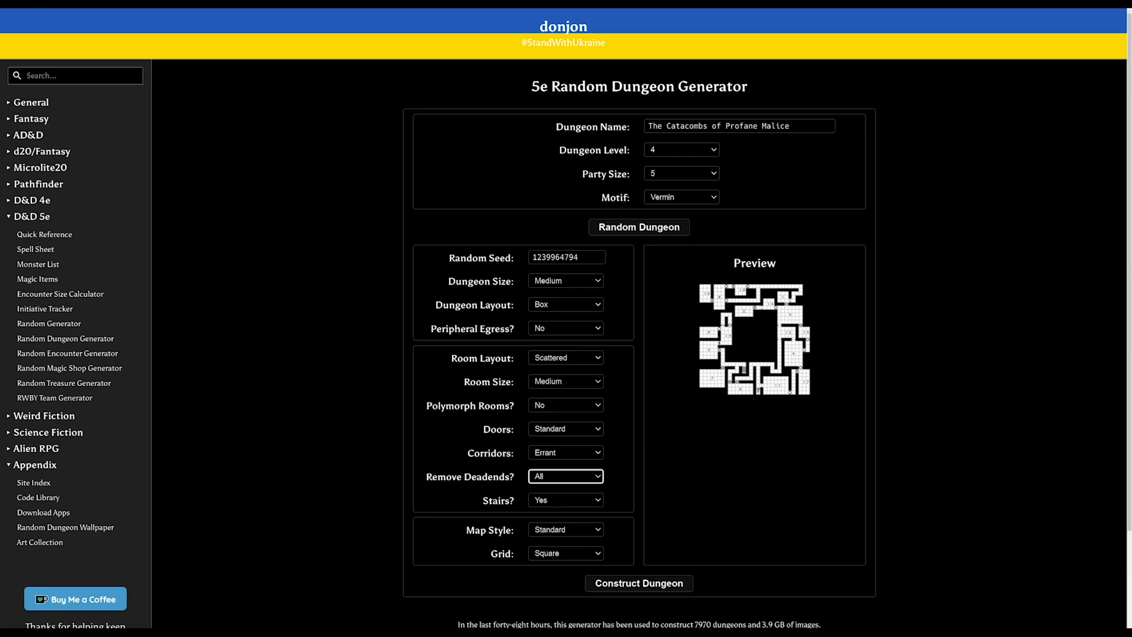
key(Up)
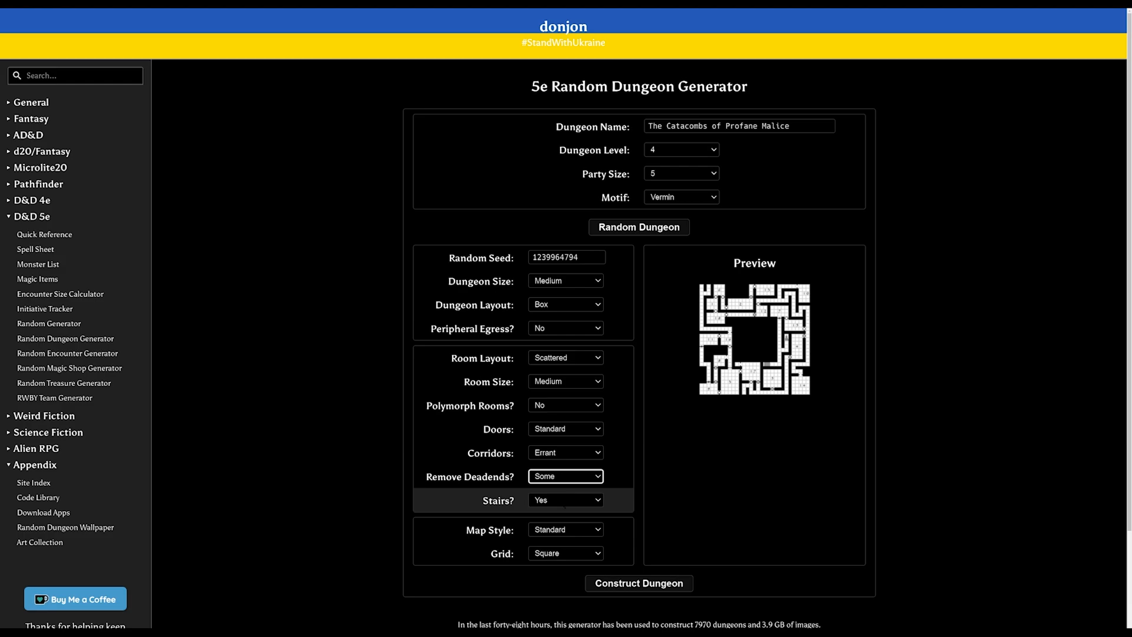
Try the GraphPaper map style and return the map style to Standard.
click(565, 529)
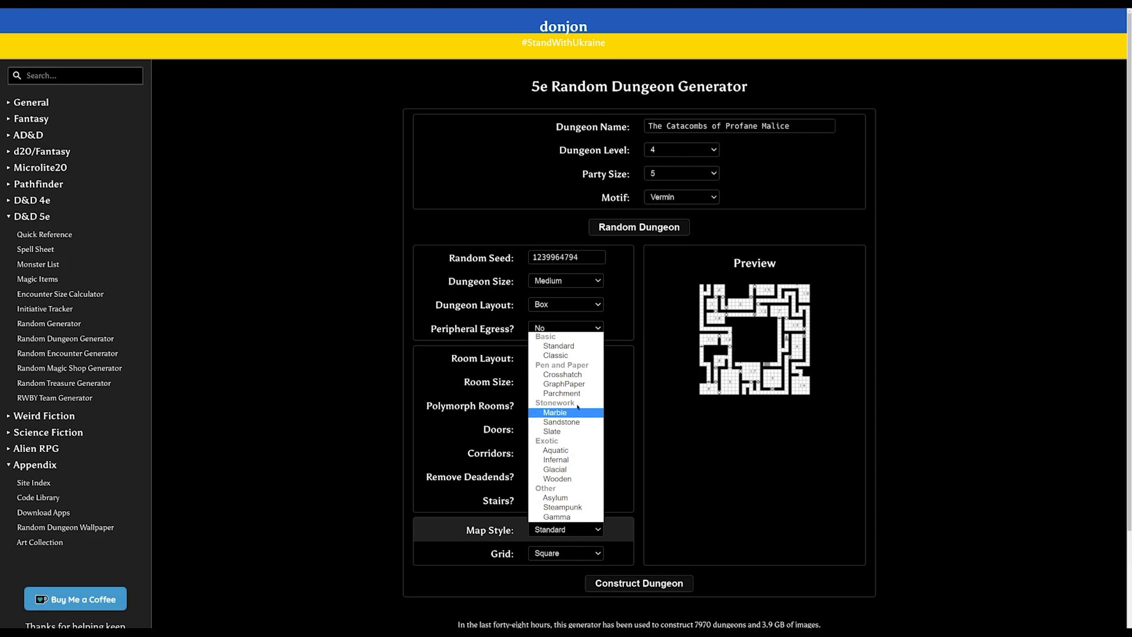
click(583, 385)
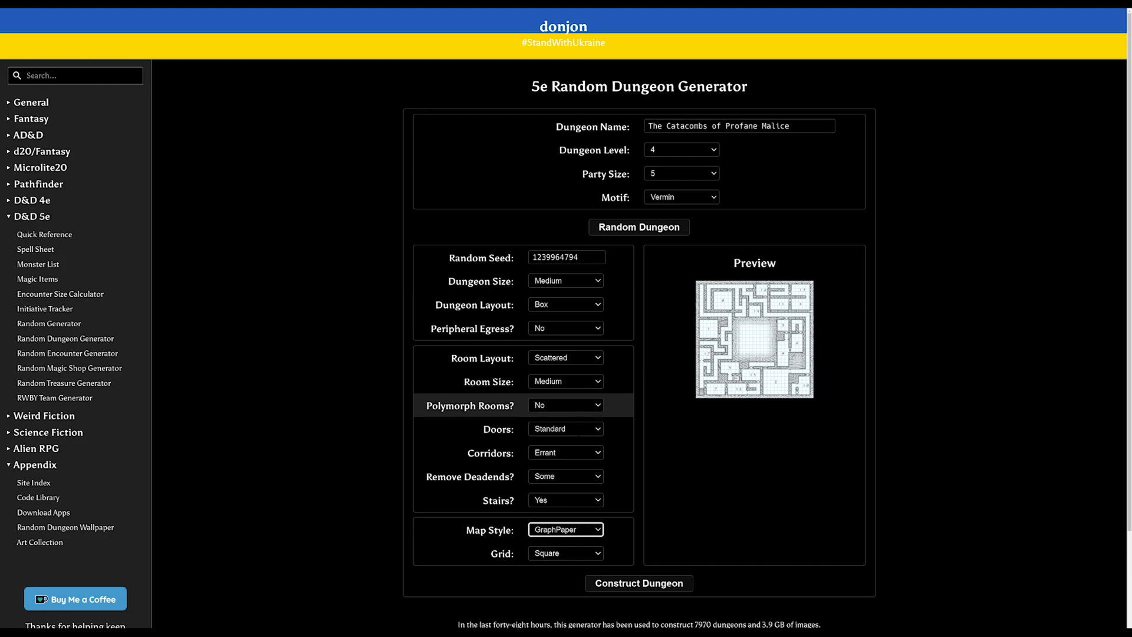
click(565, 529)
click(558, 346)
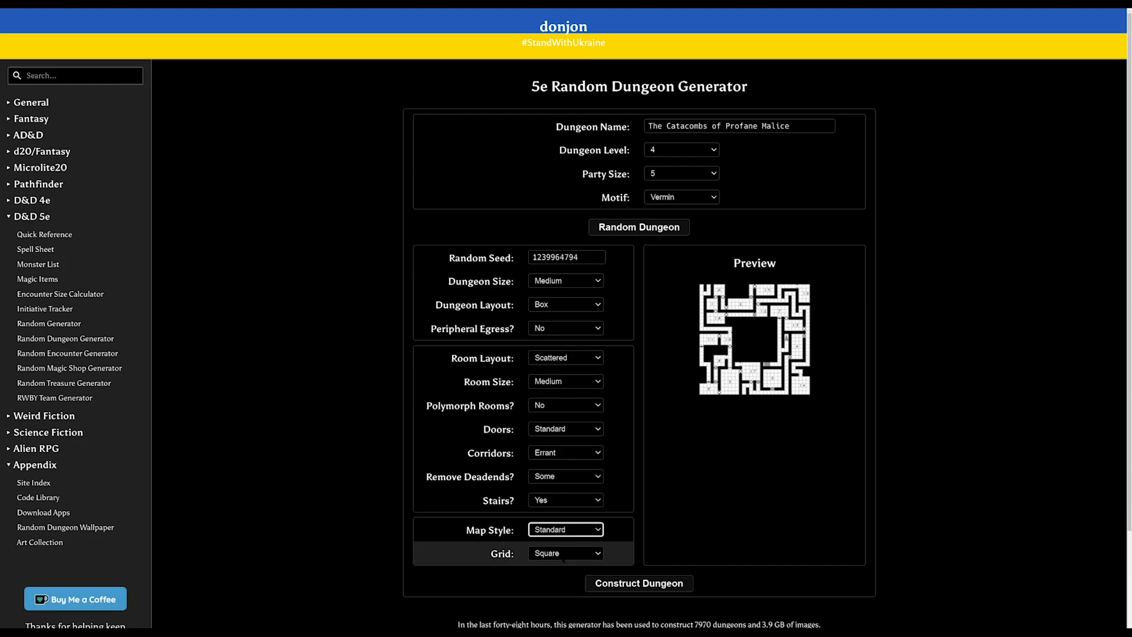
Check the available grid types and construct the dungeon with the square grid.
click(563, 554)
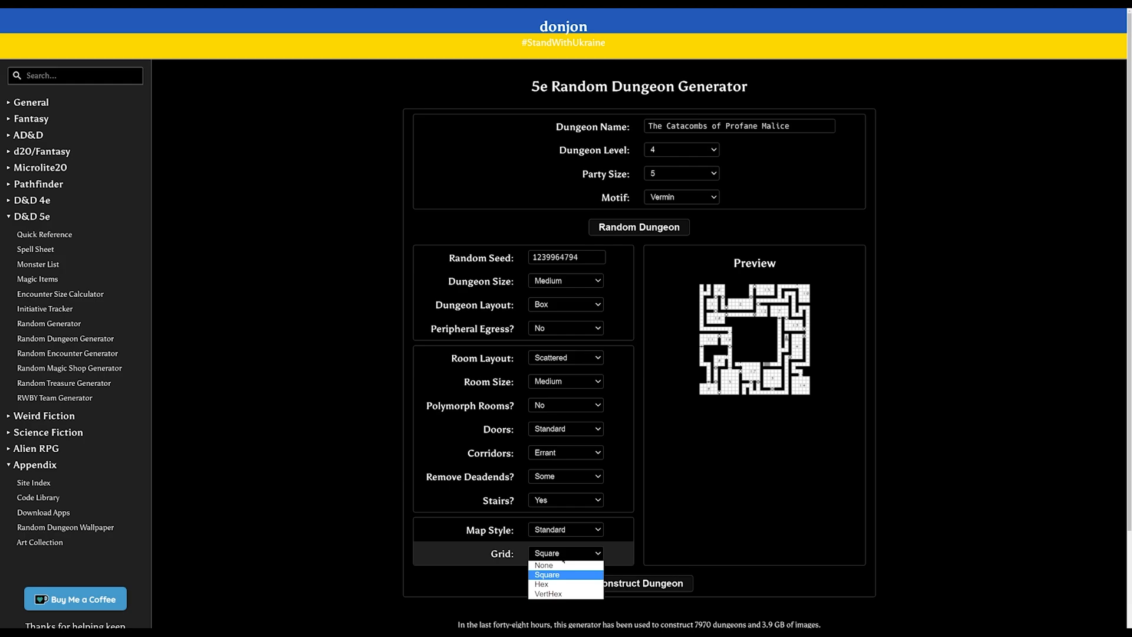
click(461, 584)
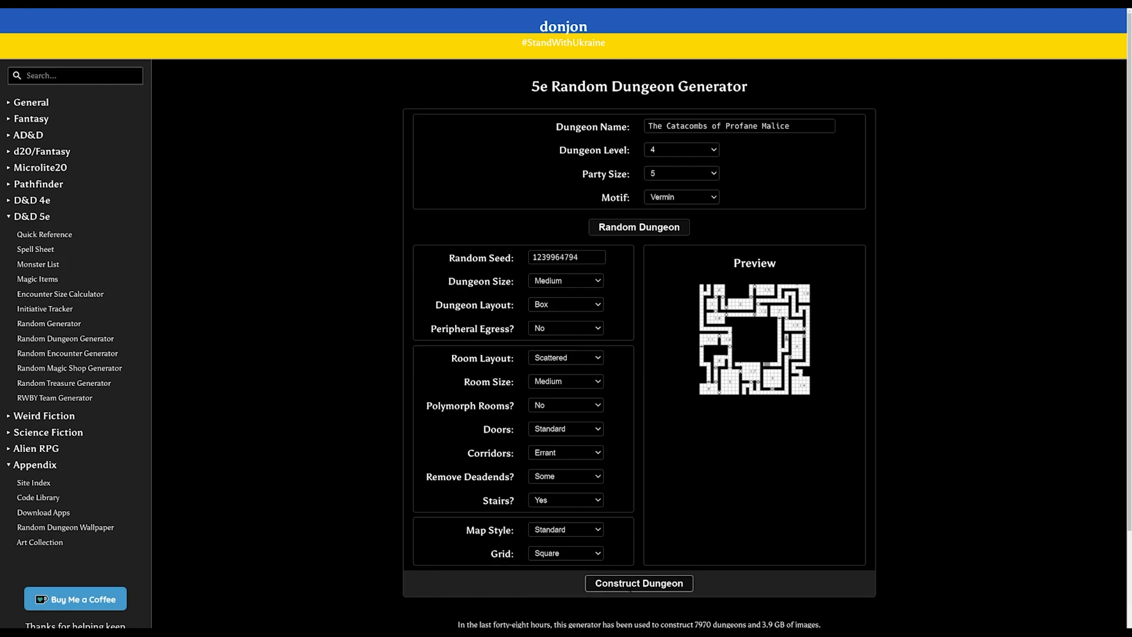
click(630, 584)
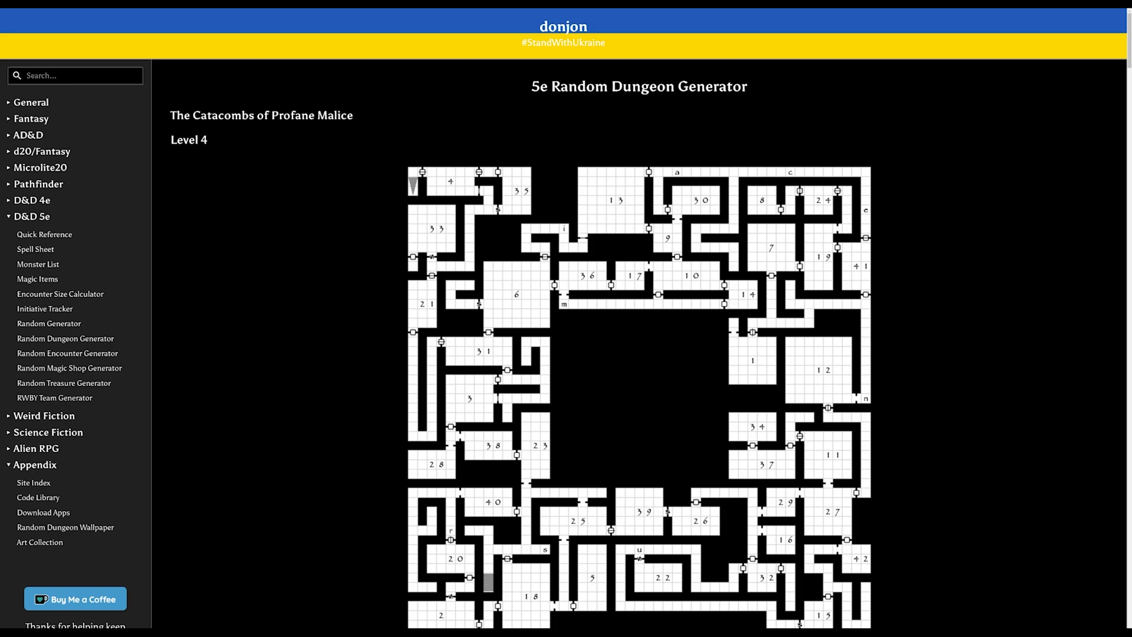
Examine the generated dungeon's map, legend, general details, corridor features and wandering monsters.
scroll(639, 353, down, 3)
scroll(639, 354, down, 5)
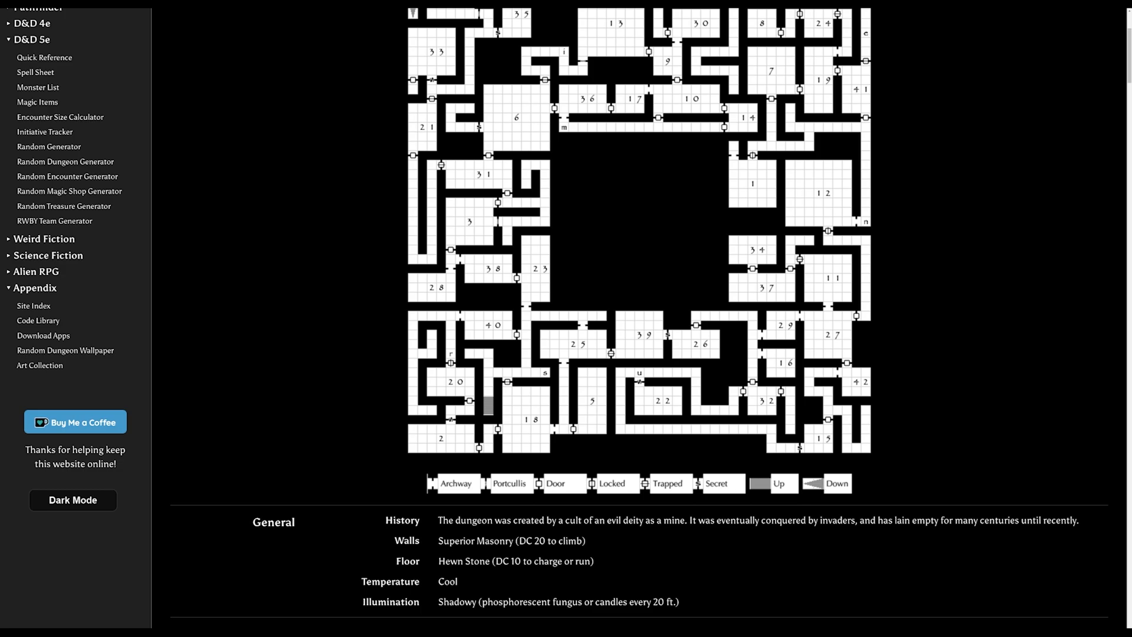
scroll(824, 488, down, 5)
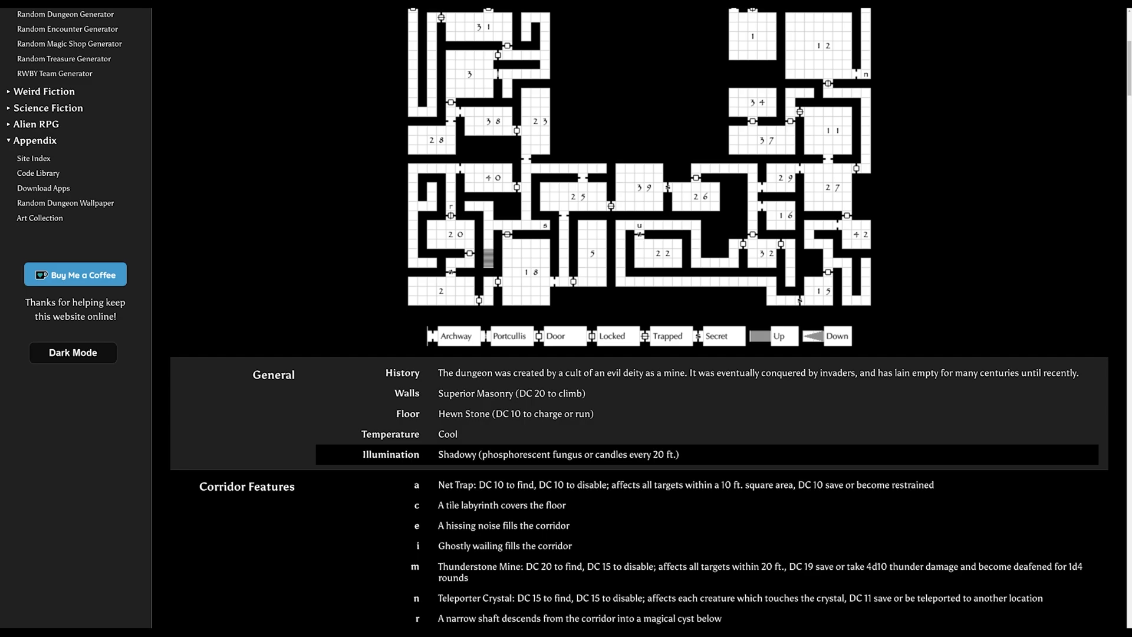
scroll(341, 461, down, 3)
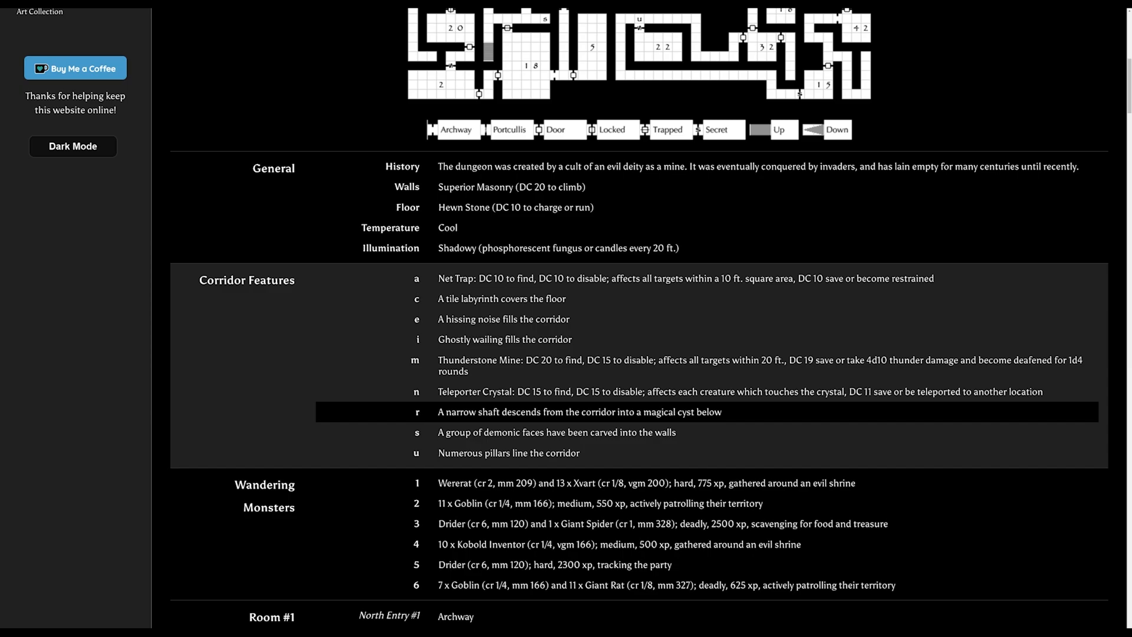
scroll(358, 417, up, 2)
scroll(358, 417, up, 1)
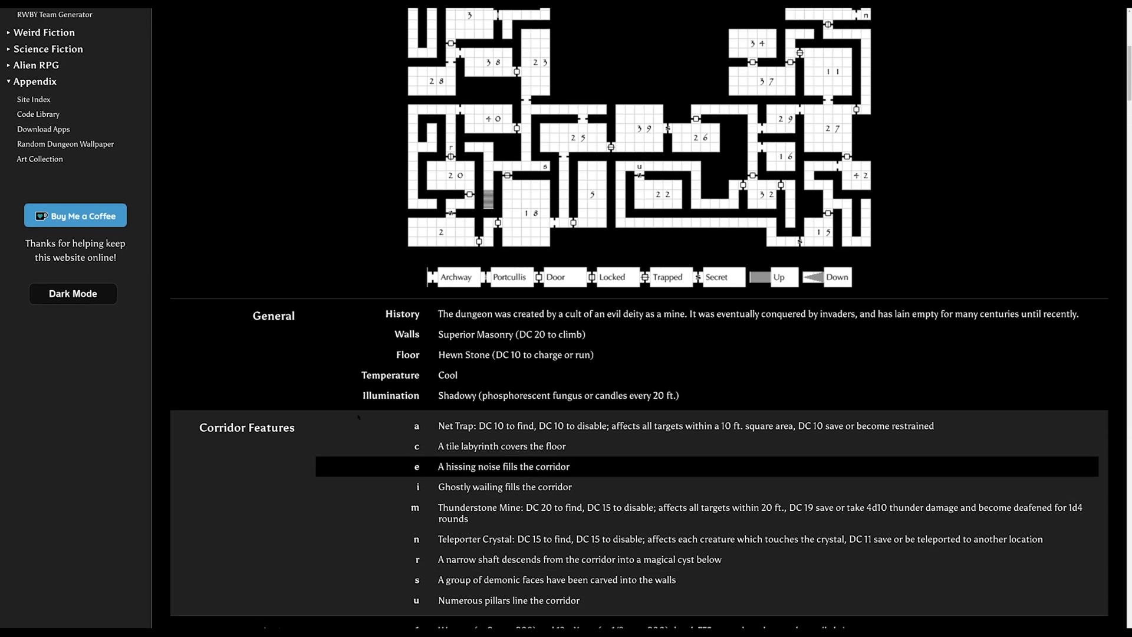
Compare the corridor features with their letters on the dungeon map and read the wandering monsters and first room descriptions.
scroll(311, 349, up, 2)
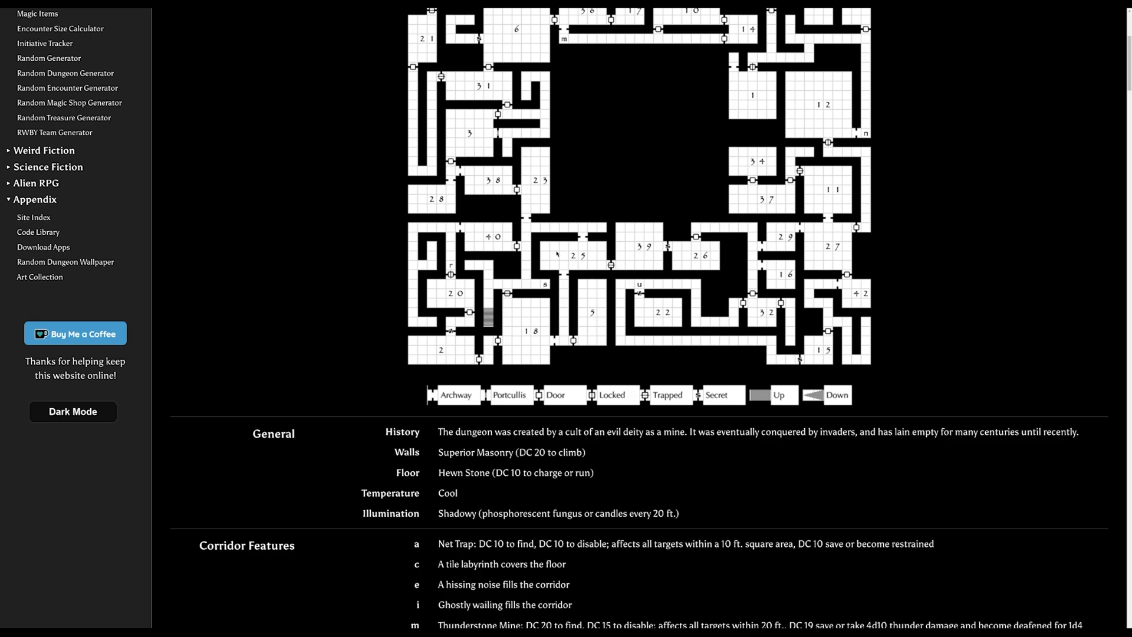
scroll(311, 348, up, 2)
scroll(311, 348, up, 1)
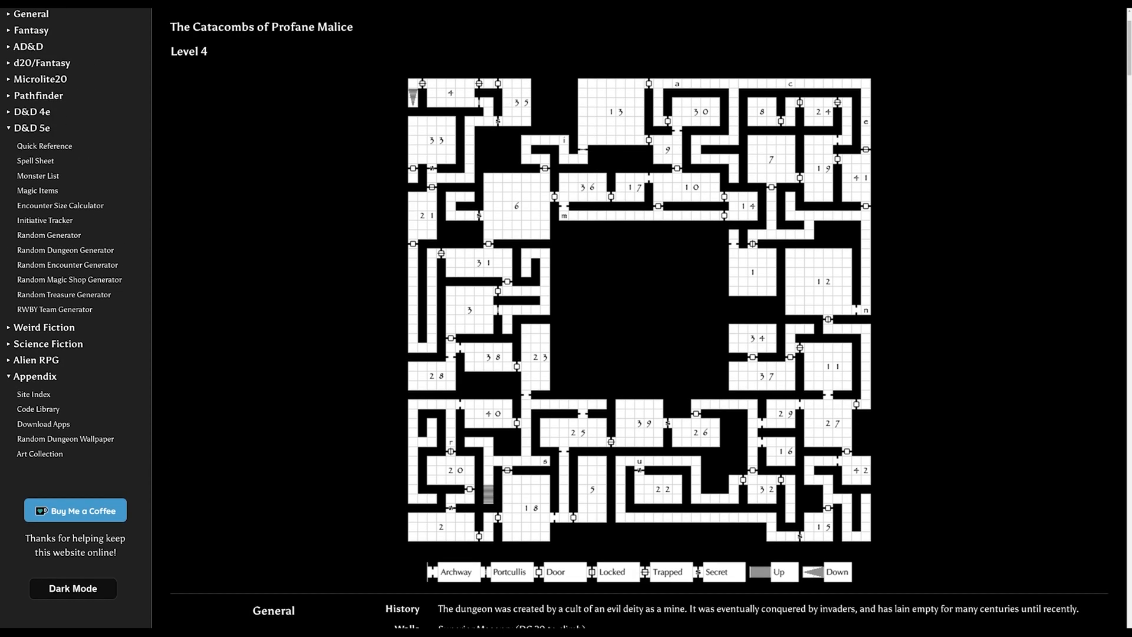
mouse_move(866, 310)
scroll(625, 337, down, 6)
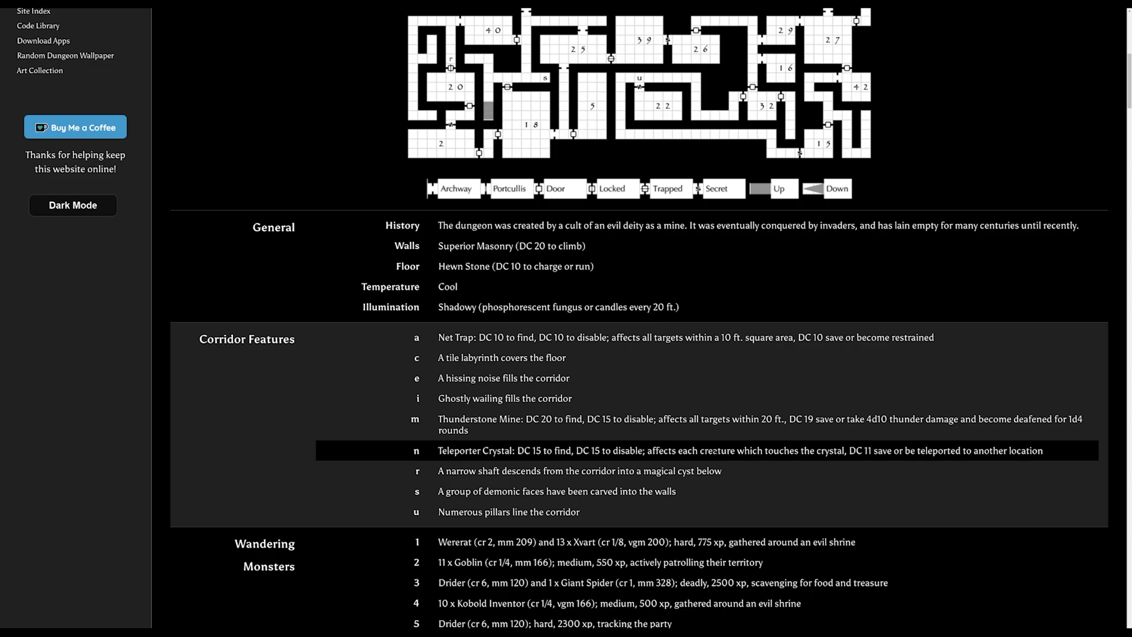
scroll(715, 451, down, 3)
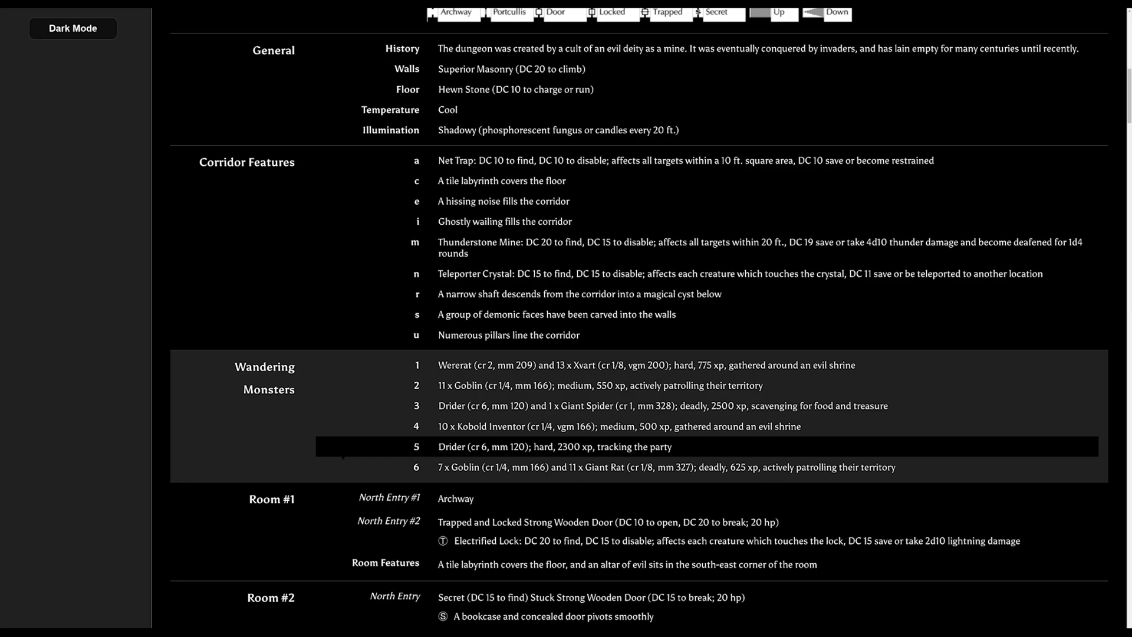
scroll(1082, 412, down, 3)
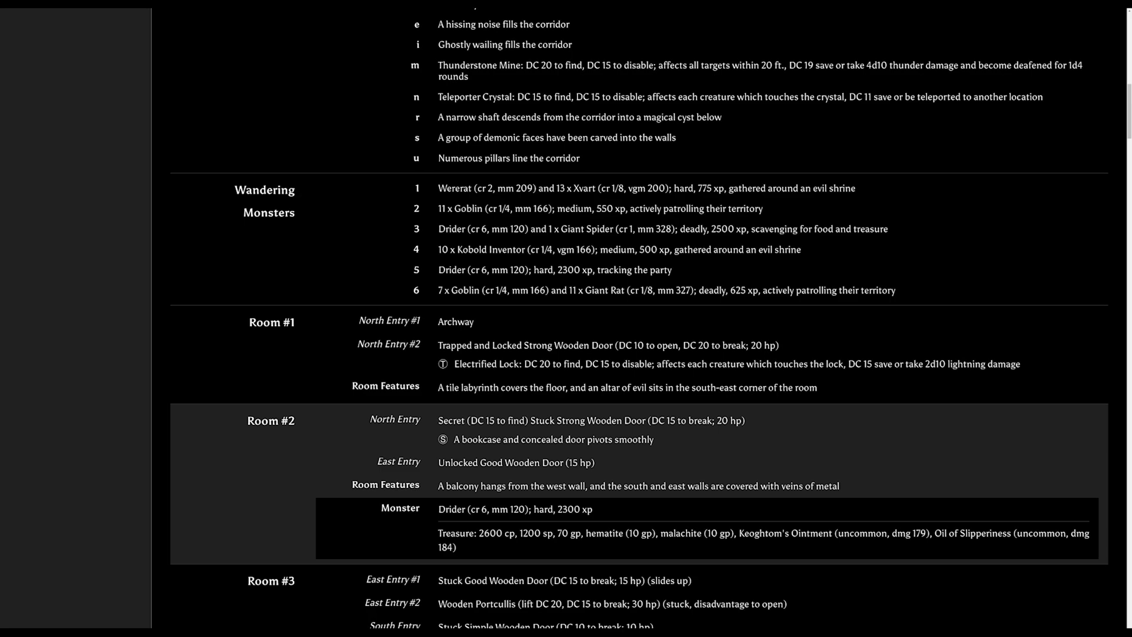
Skim the dungeon's room descriptions through Room #42, covering entries, monsters, treasure and traps.
scroll(639, 319, down, 12)
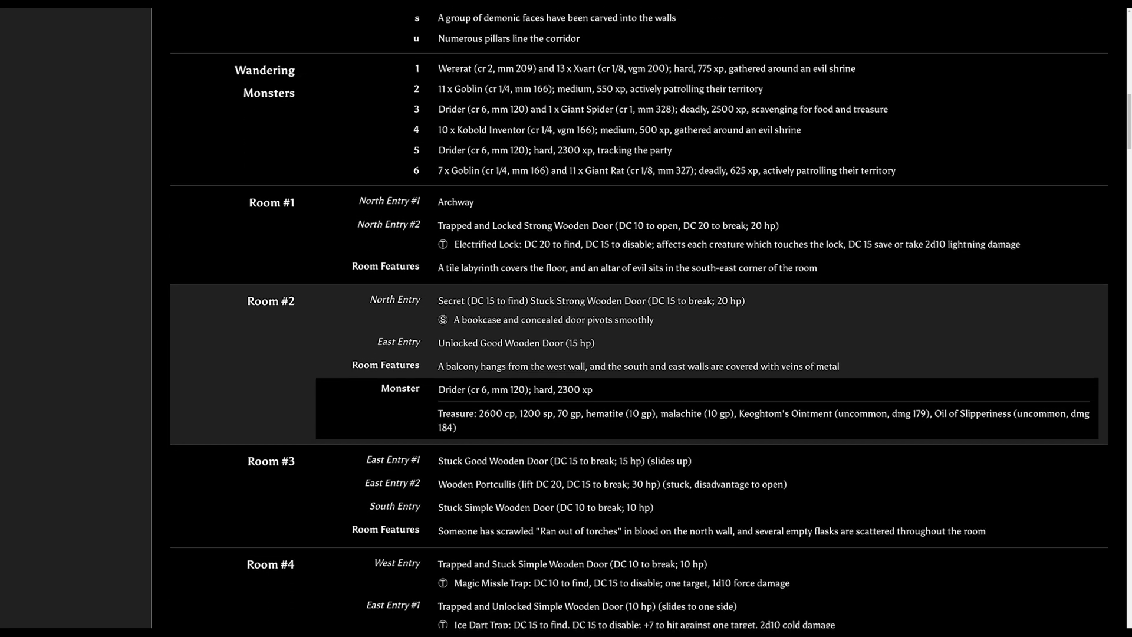
scroll(639, 319, down, 15)
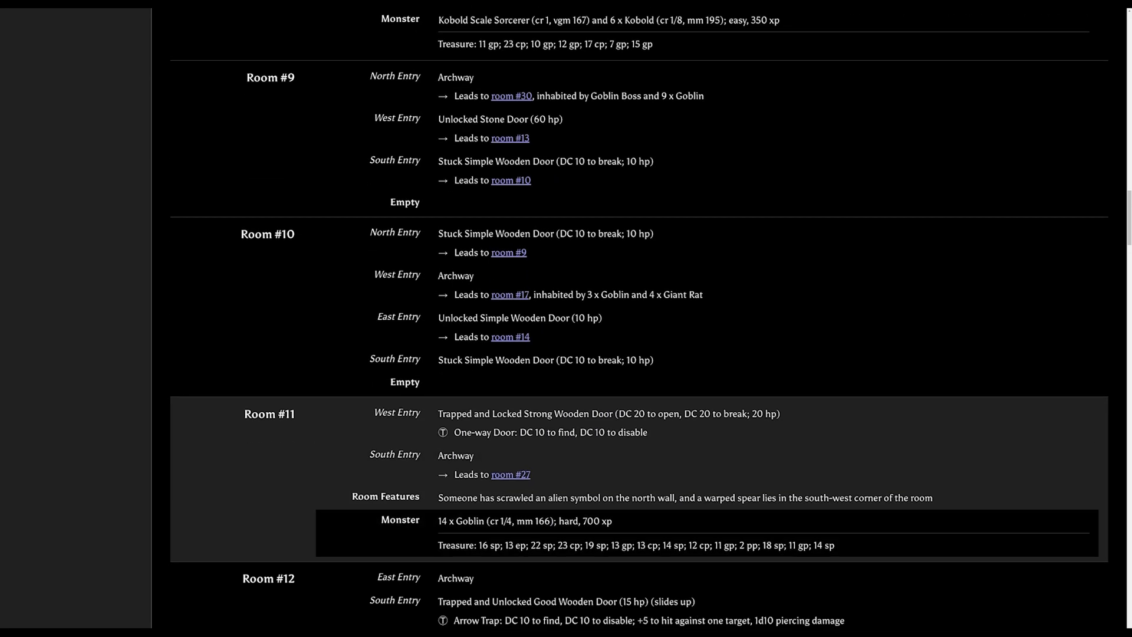
scroll(640, 319, down, 15)
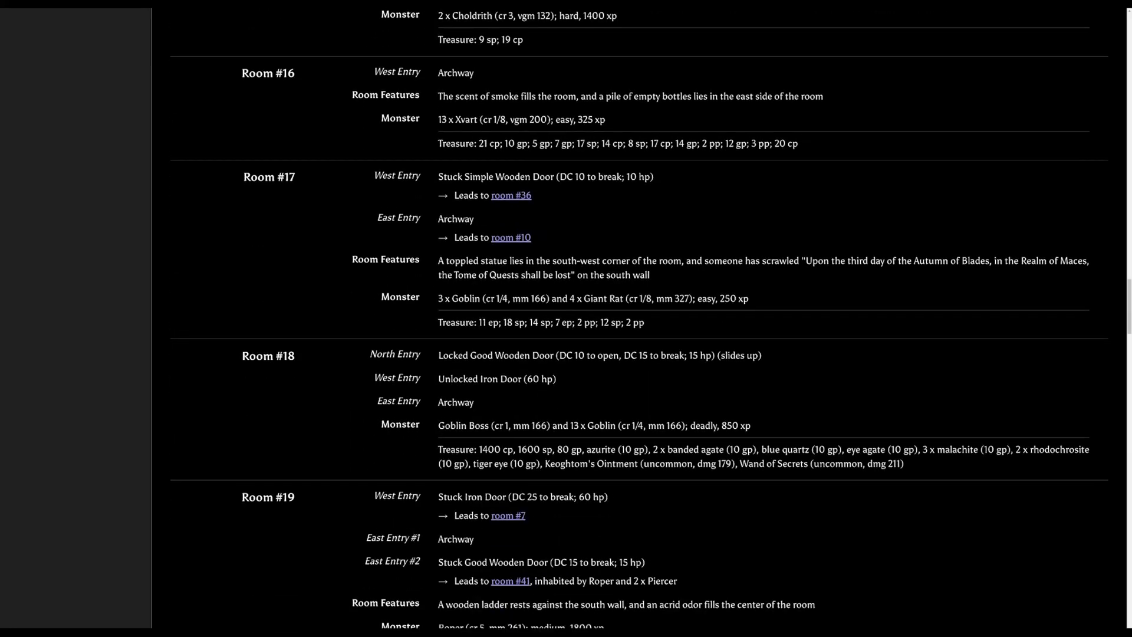
scroll(639, 318, down, 15)
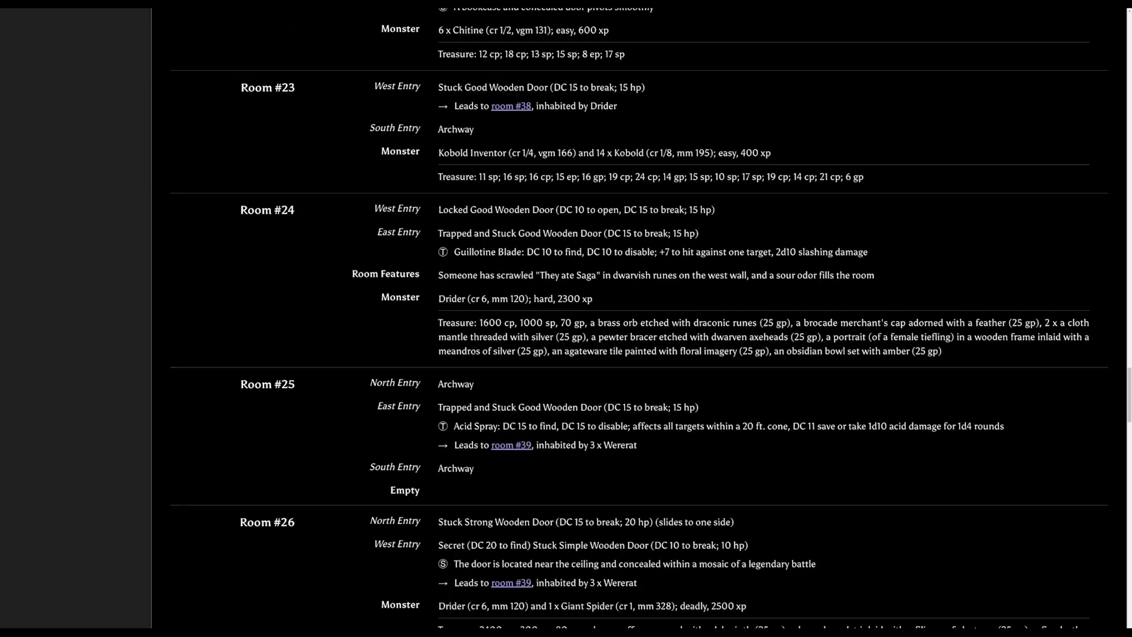
scroll(639, 319, down, 15)
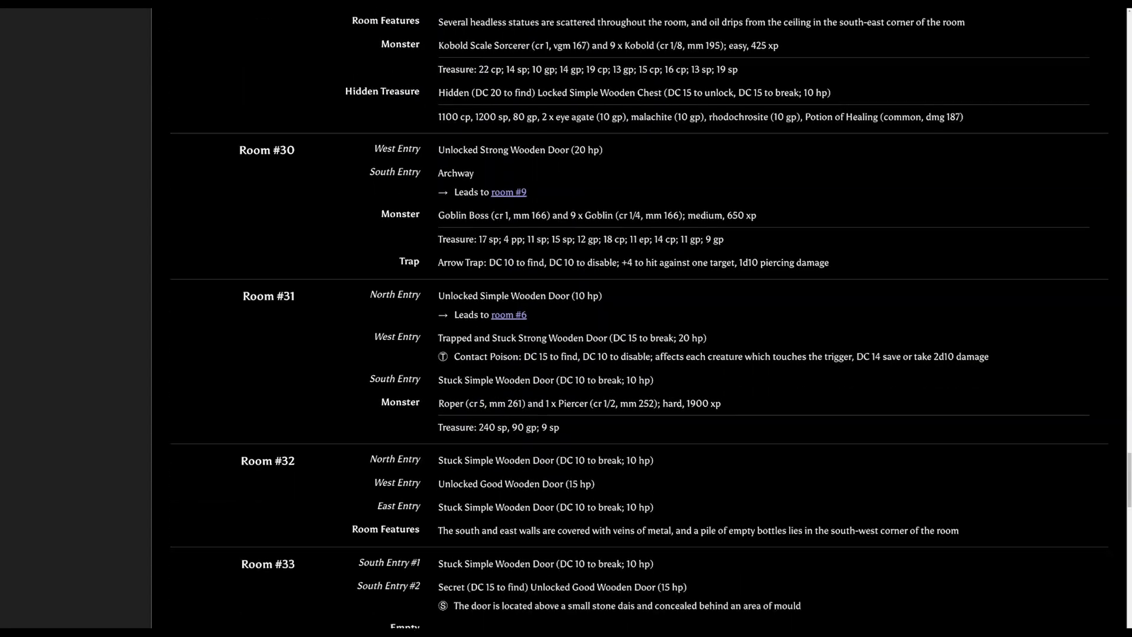
scroll(858, 542, down, 15)
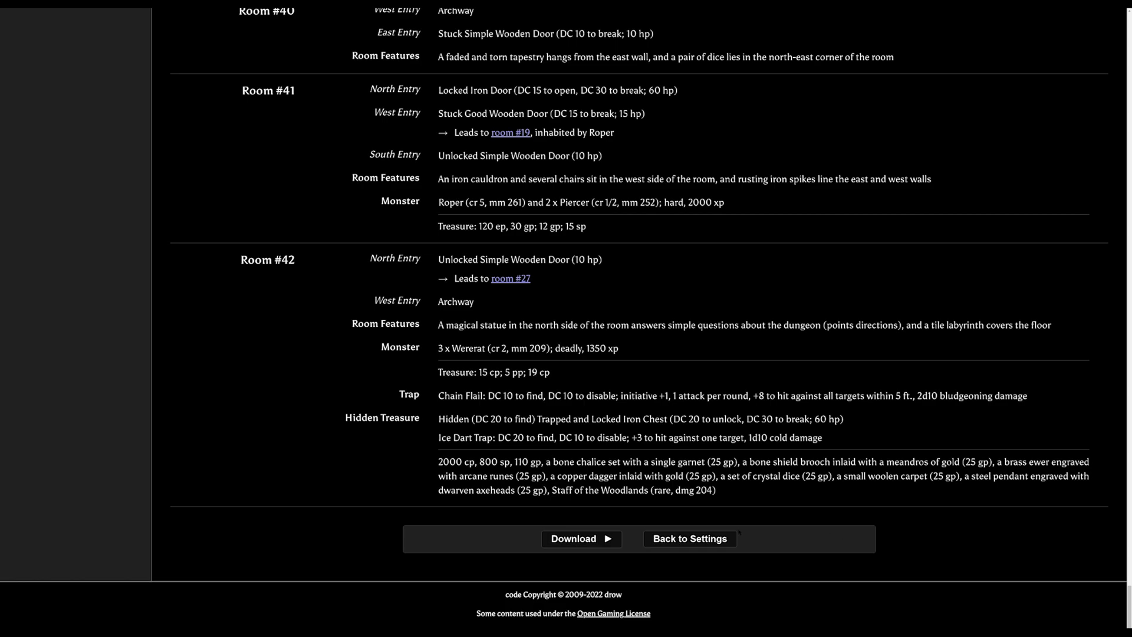
Download the dungeon map in the up-scaled Print Scale version.
click(581, 538)
scroll(639, 354, down, 3)
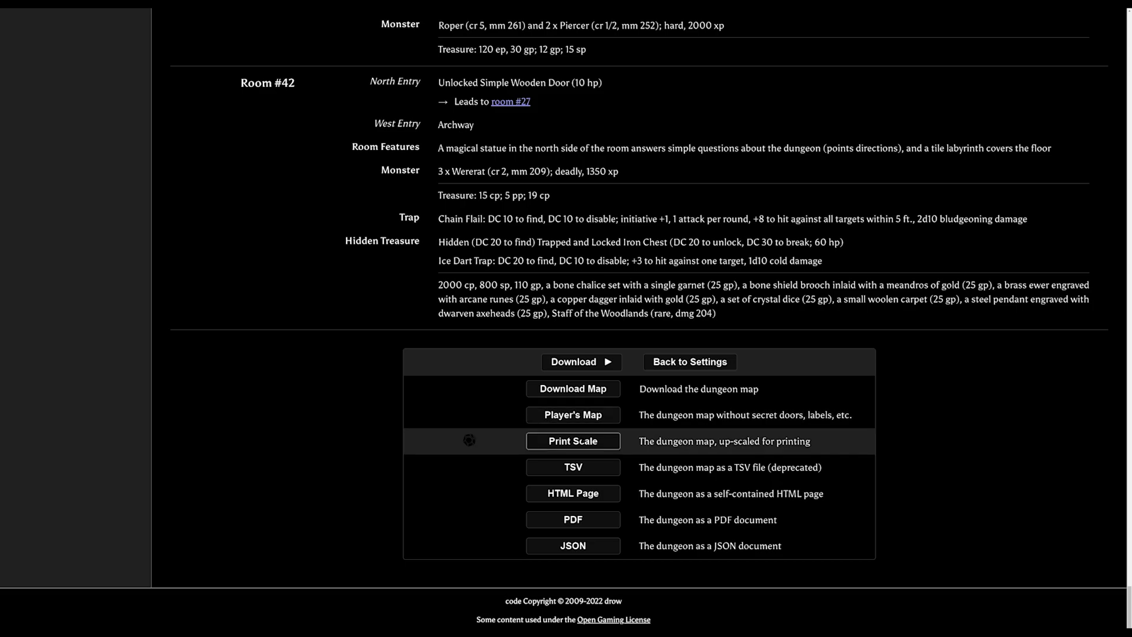
click(585, 447)
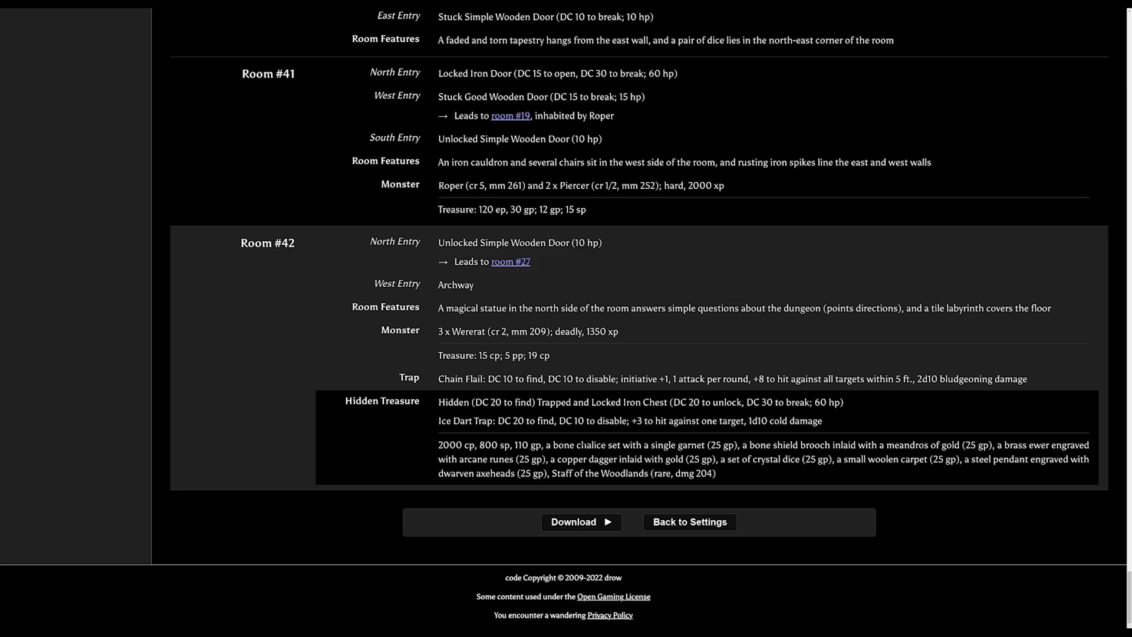
Download the dungeon as a PDF document.
click(582, 523)
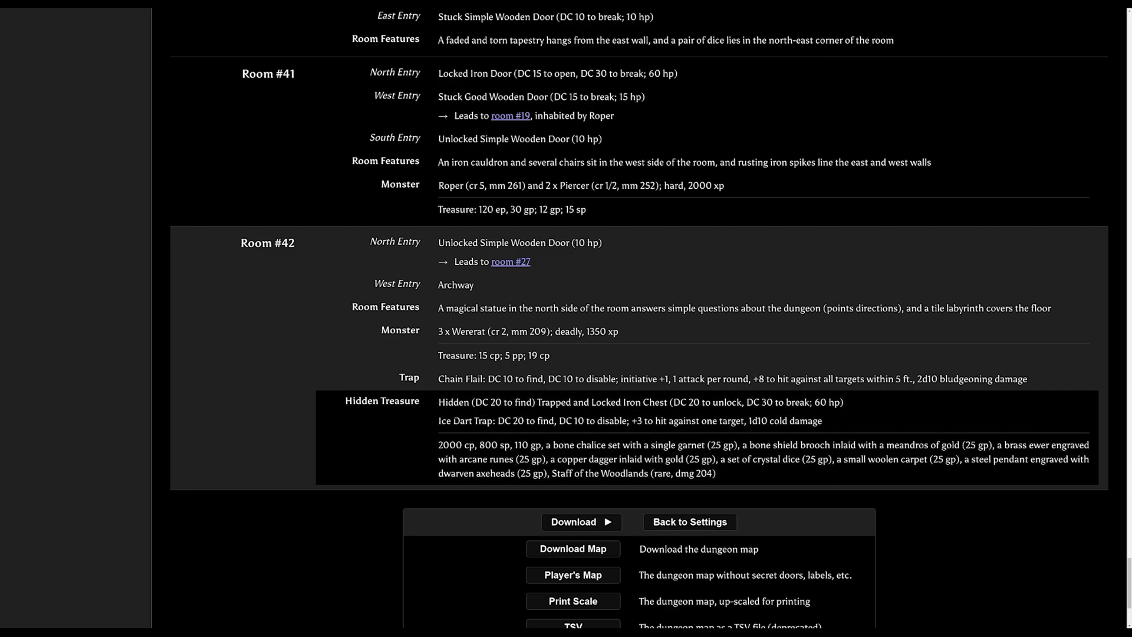
scroll(590, 295, down, 3)
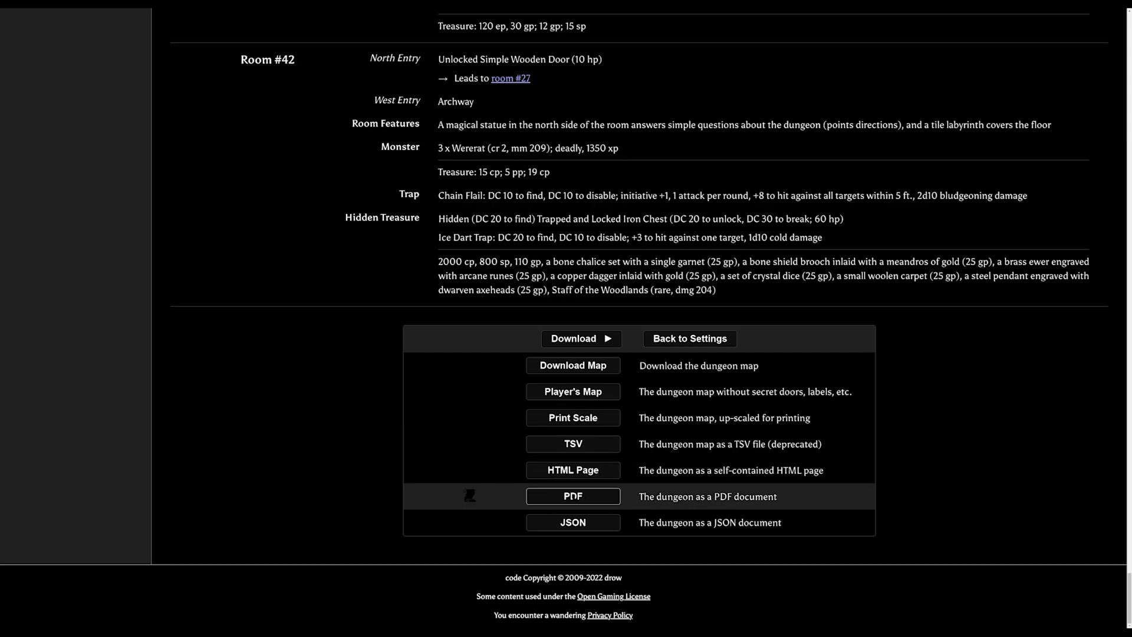
click(573, 496)
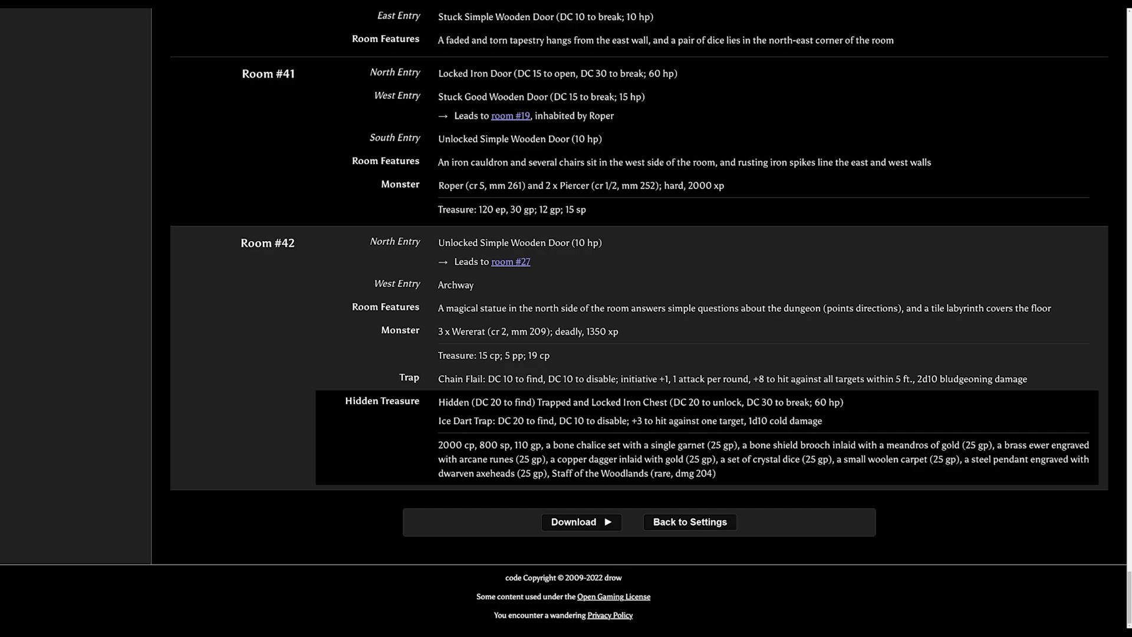
Check the pop-up details of room 30 on the dungeon map and go back to the generator settings.
scroll(675, 479, up, 3)
middle_click(674, 487)
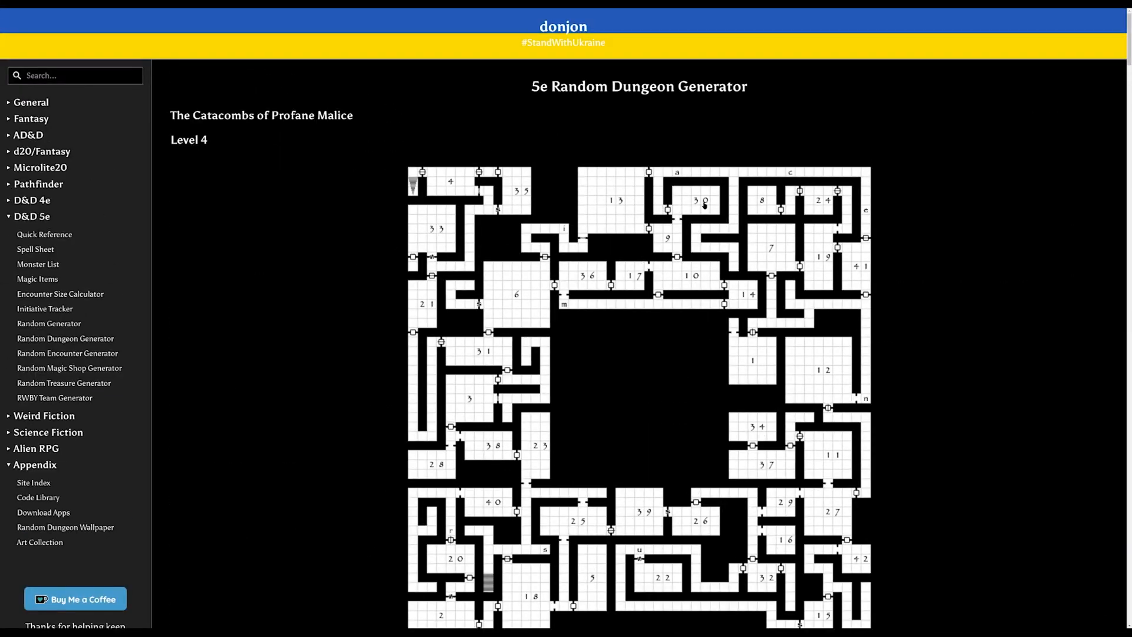
mouse_move(704, 203)
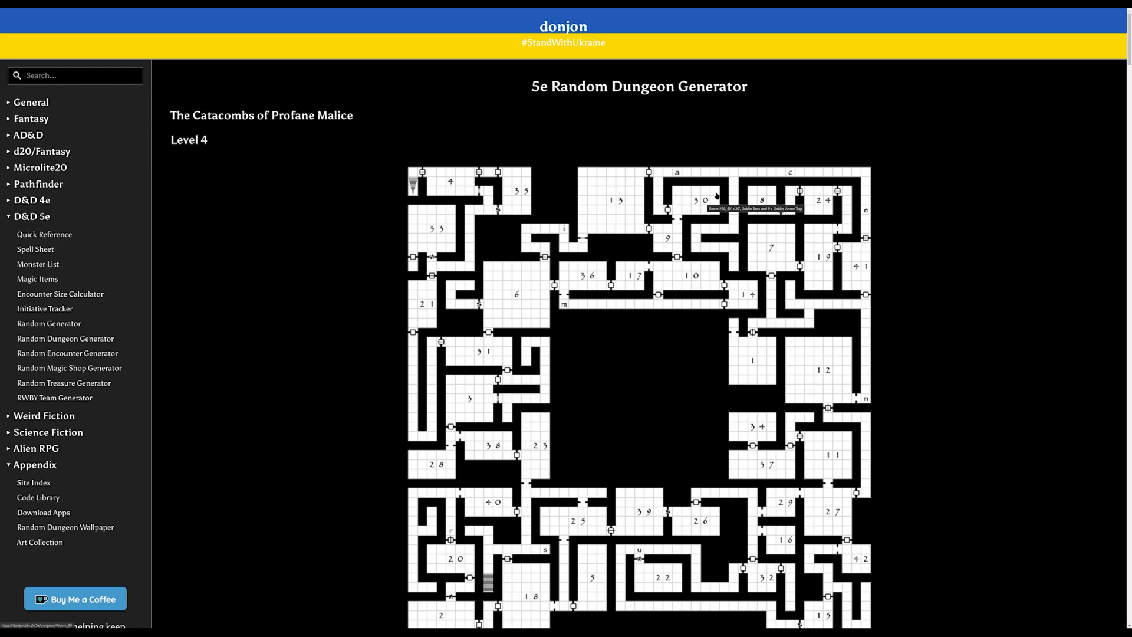
scroll(957, 356, down, 20)
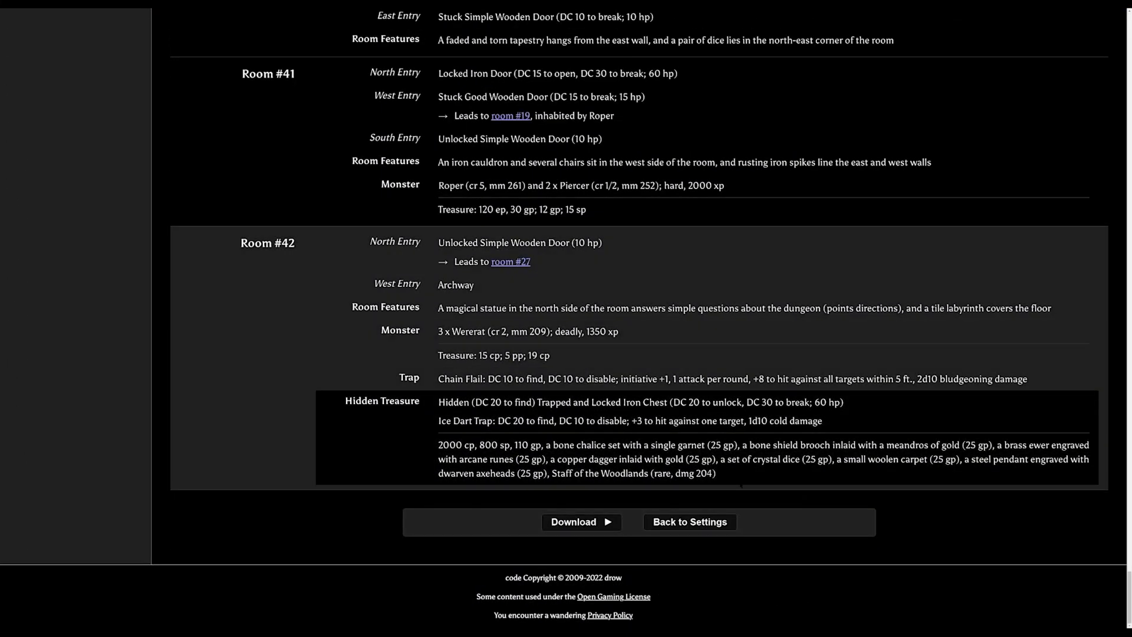
click(689, 522)
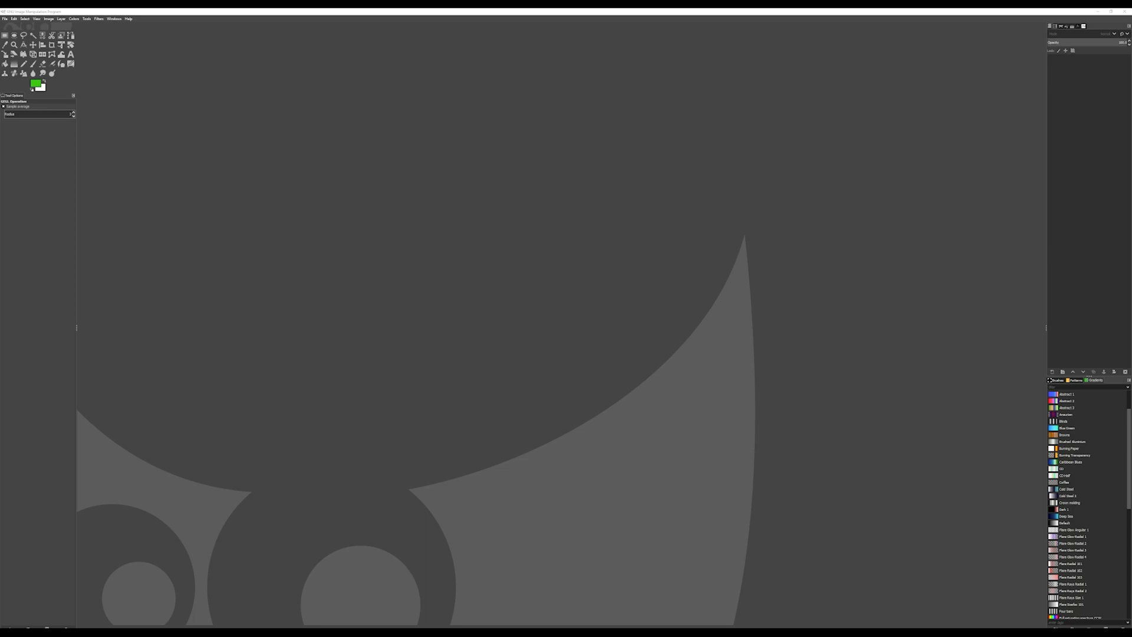
Open the print-scale Catacombs of Profane Malice map in GIMP and scale its layer to 200 percent in width and height.
drag(594, 297, 592, 293)
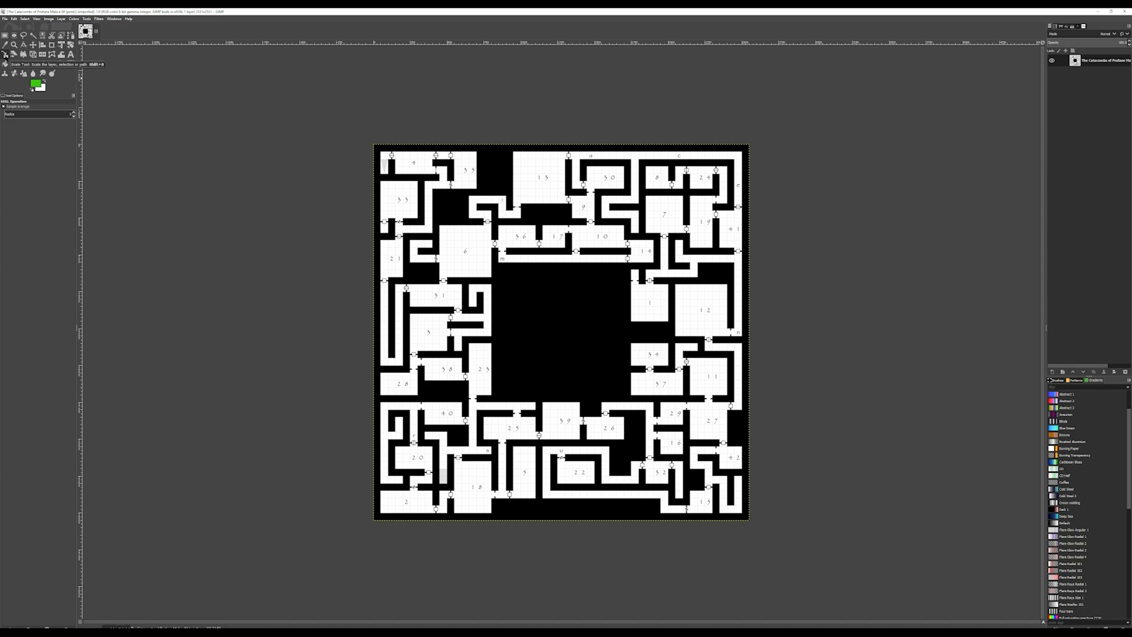
click(5, 54)
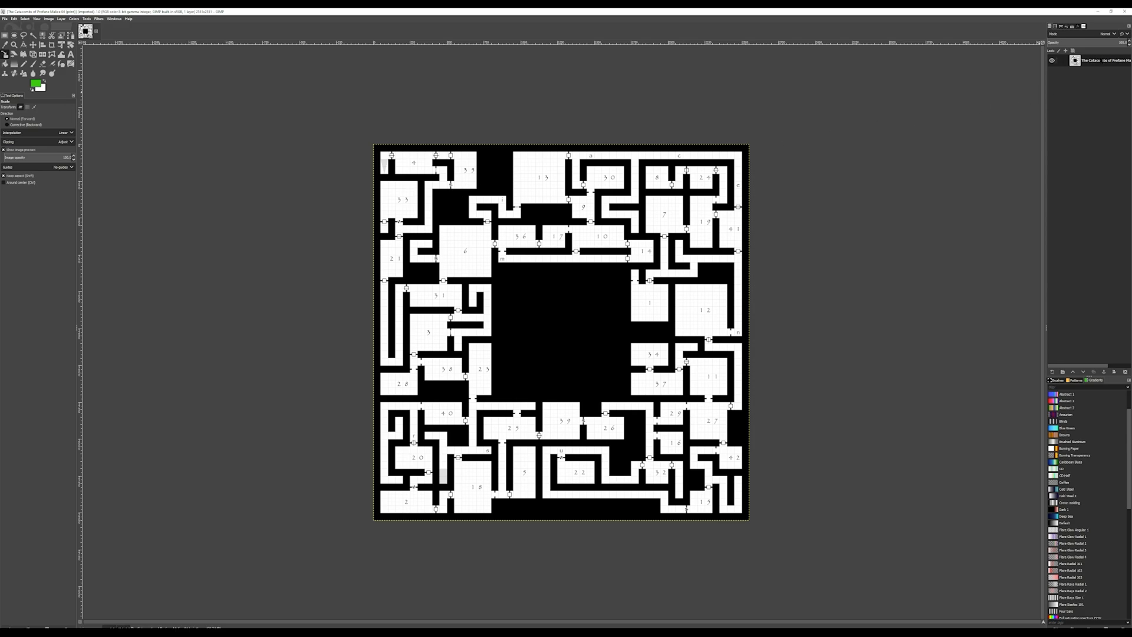
click(553, 172)
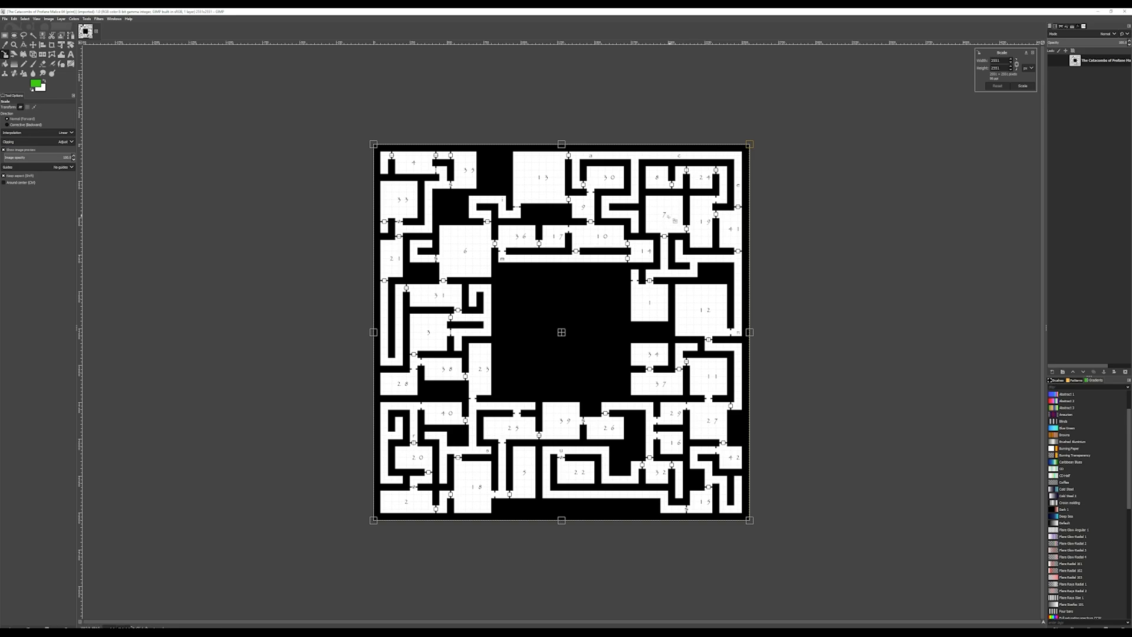
click(1027, 67)
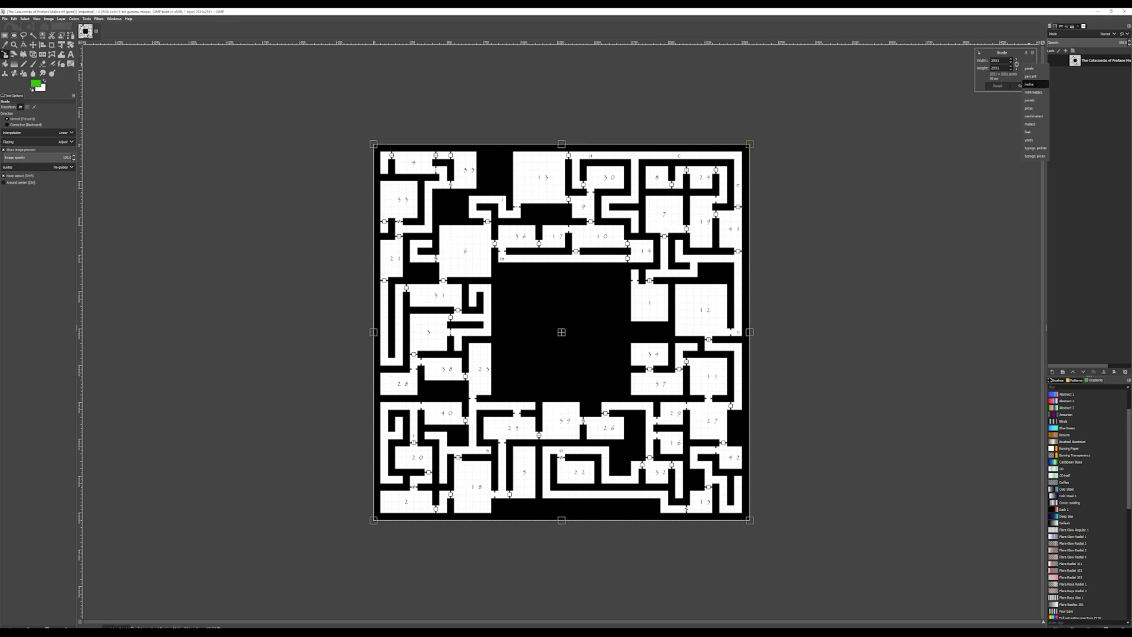
click(1029, 76)
double_click(997, 61)
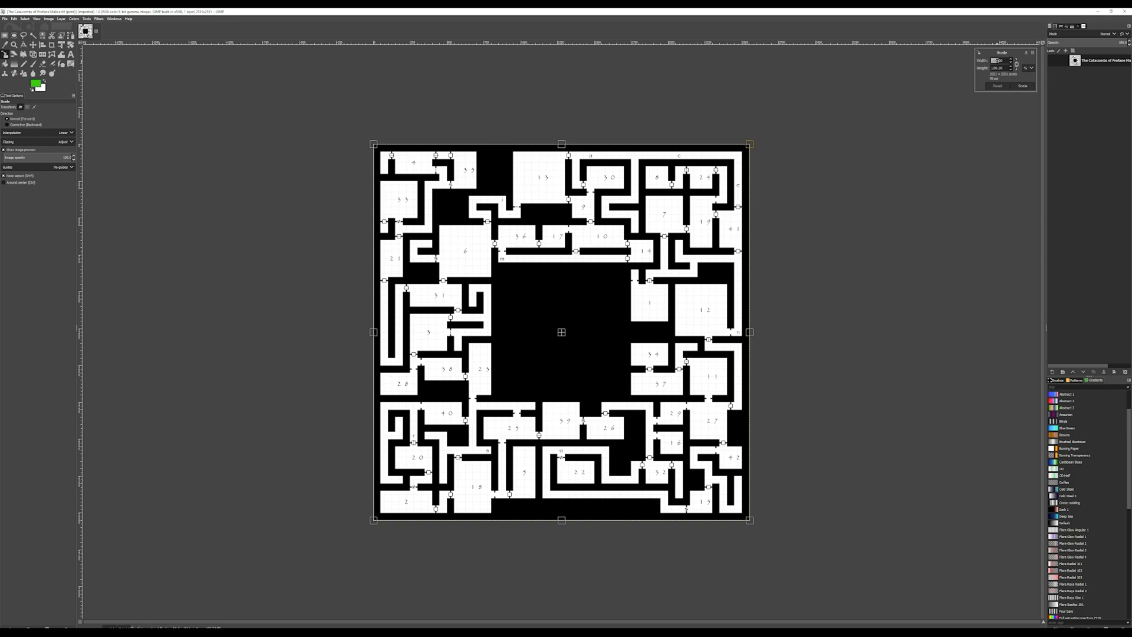
text(2)
click(1019, 67)
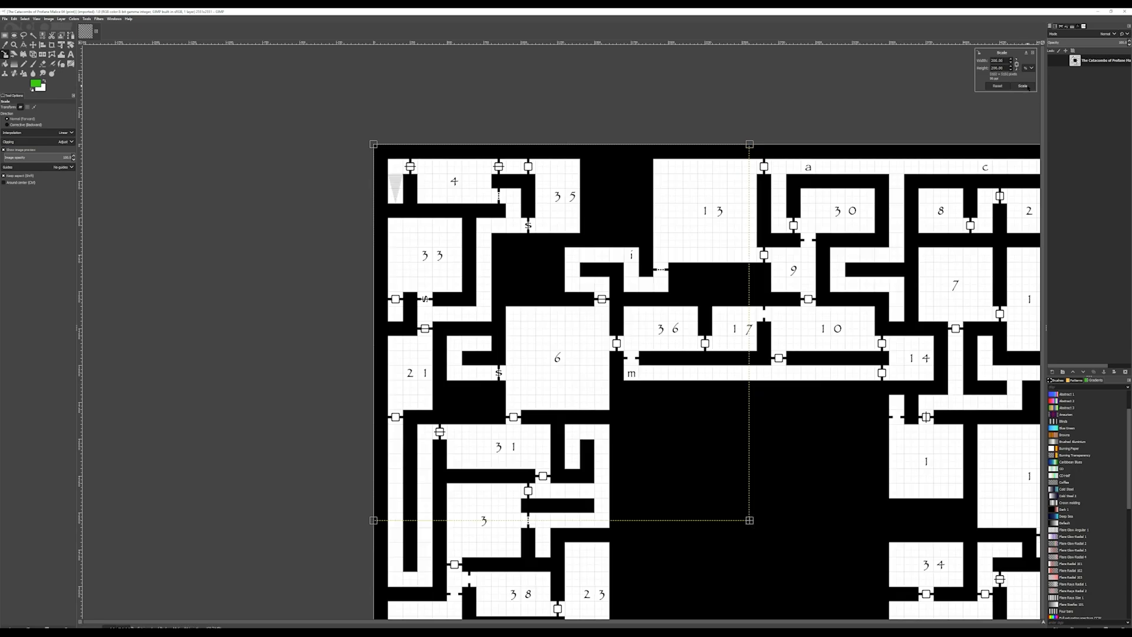
click(1028, 87)
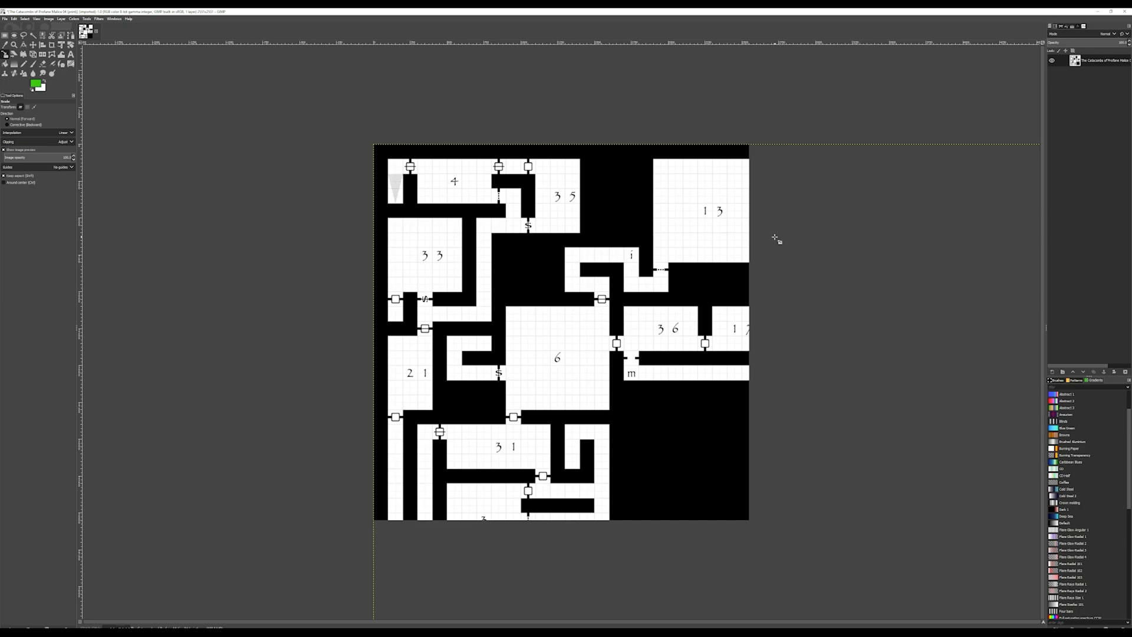
Fit the canvas to the enlarged layer and overwrite The Catacombs of Profane Malice 04 (print).png with the result.
scroll(775, 238, down, 2)
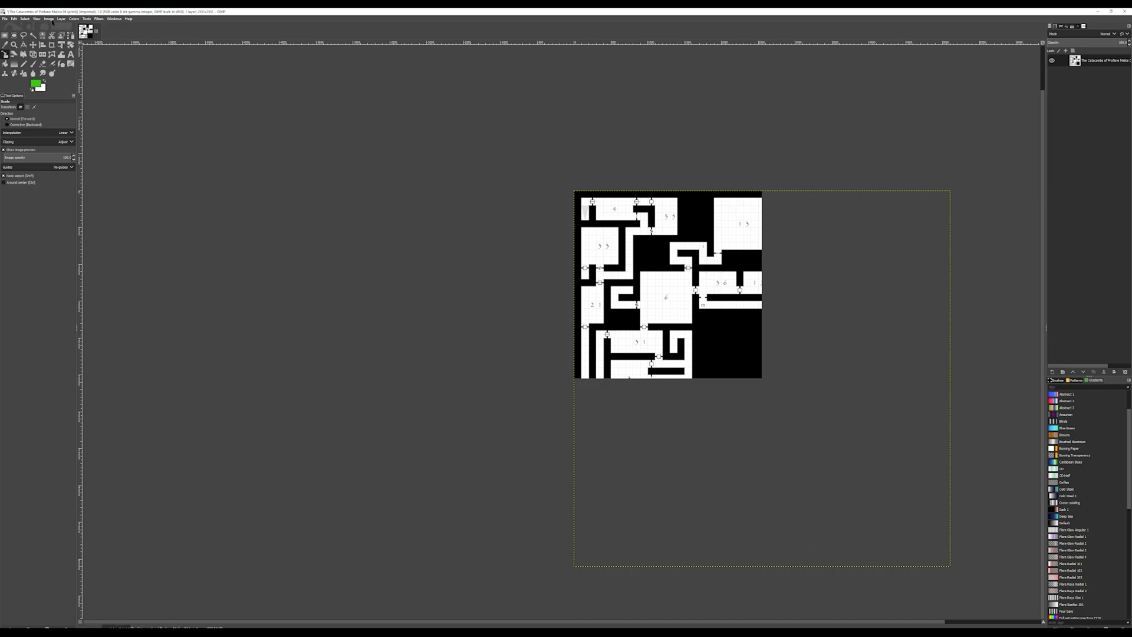
click(49, 19)
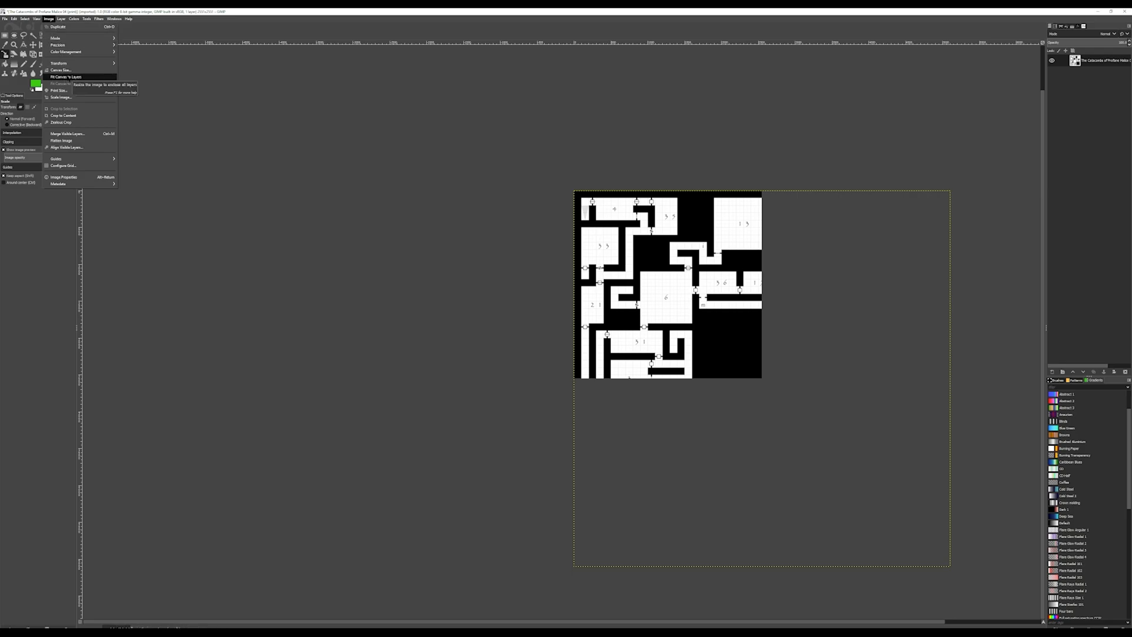
click(66, 76)
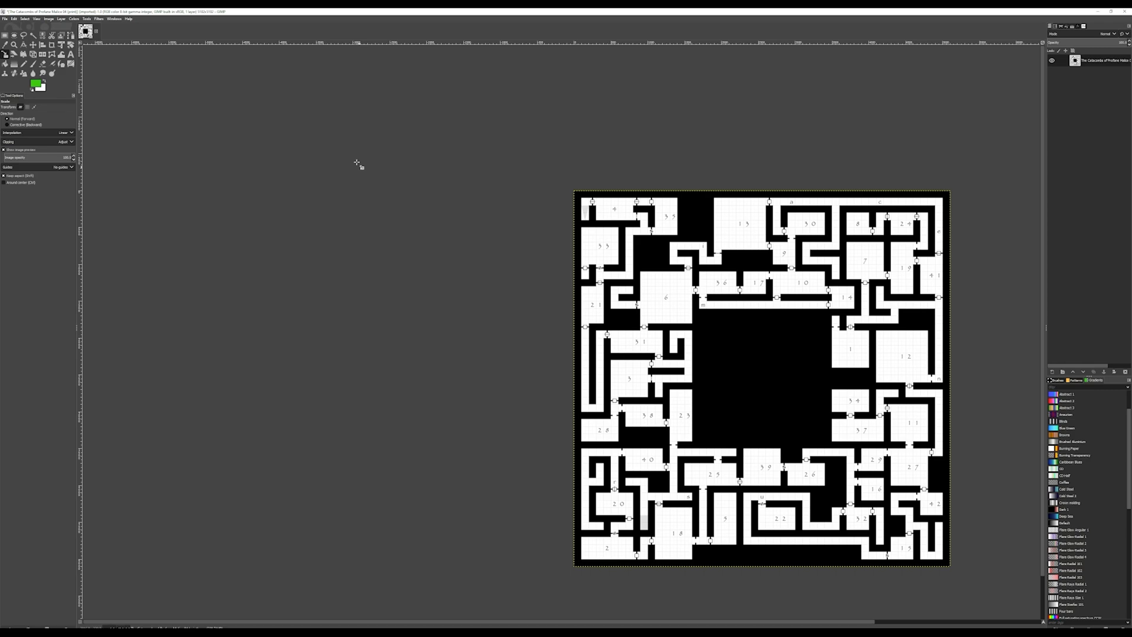
click(6, 19)
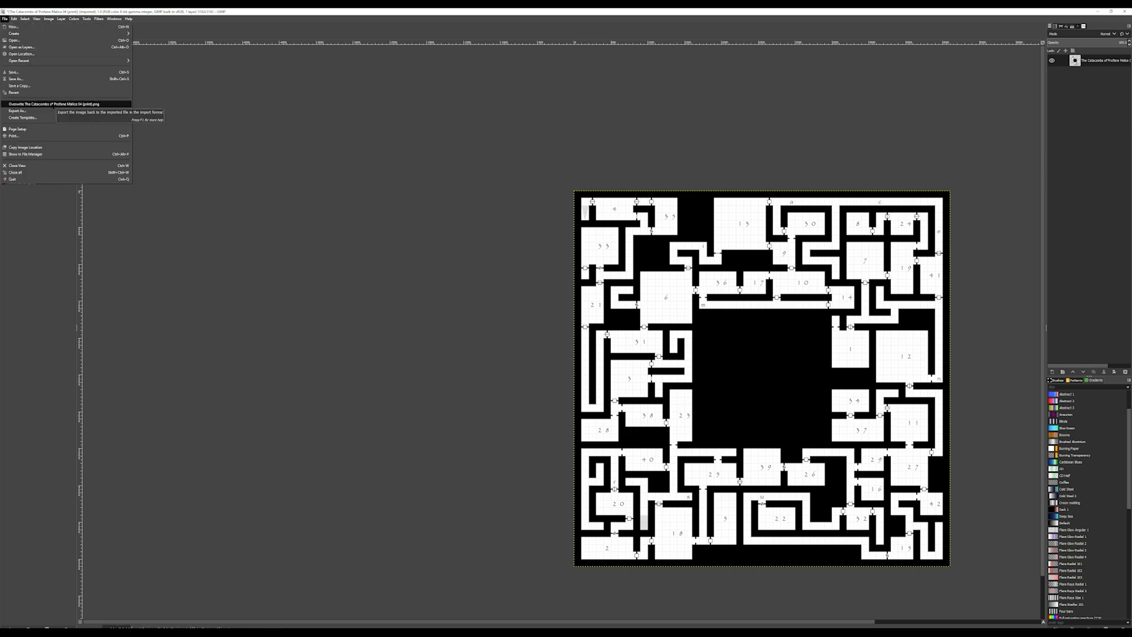
click(51, 104)
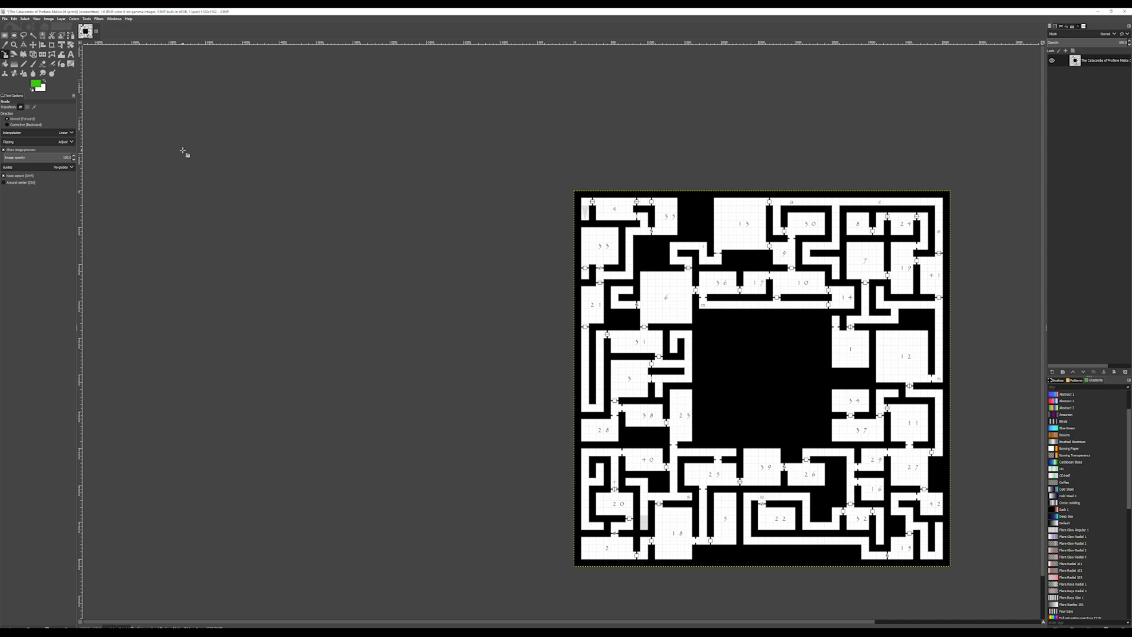
Switch to Dungeondraft and create a new 64 by 64 tile map after reviewing the list of enabled custom asset packs.
drag(383, 262, 248, 217)
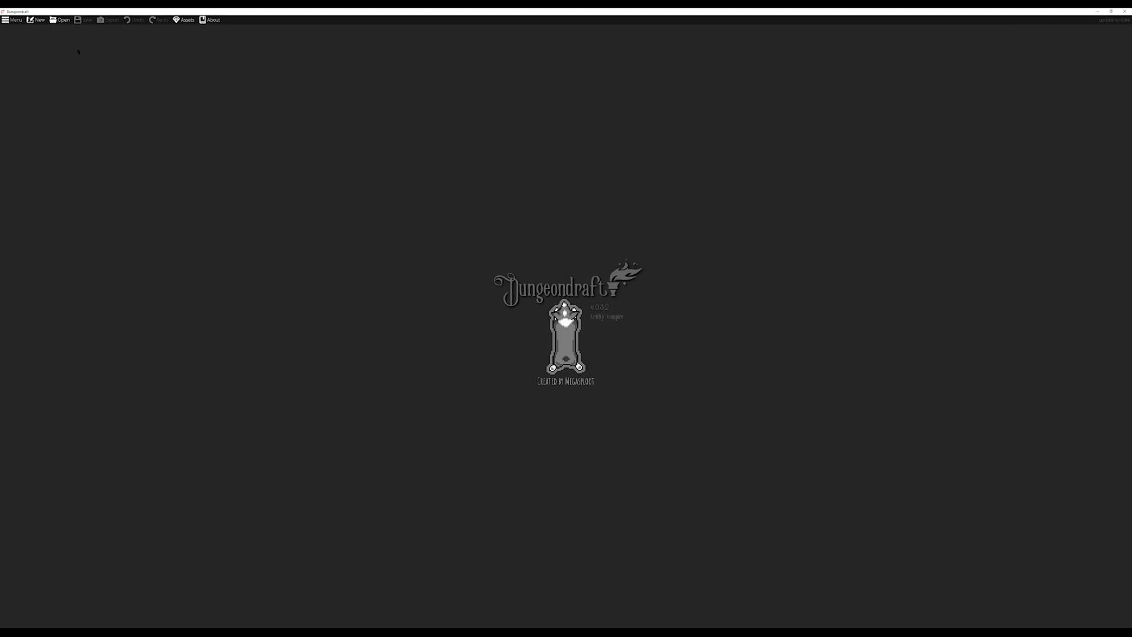
click(37, 20)
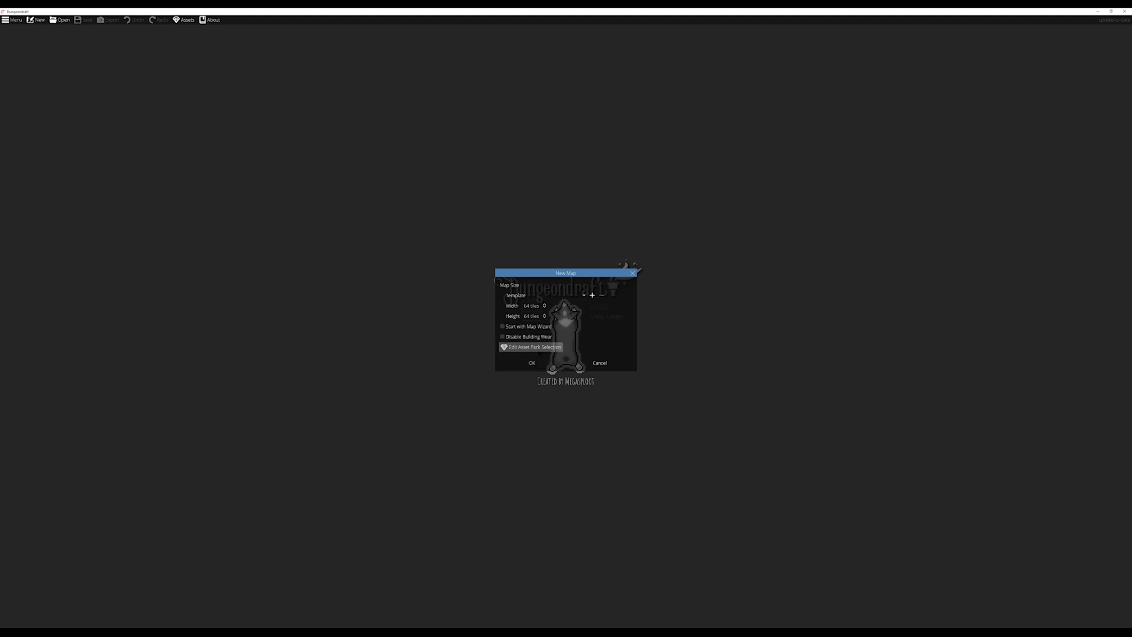
click(533, 347)
scroll(533, 347, down, 13)
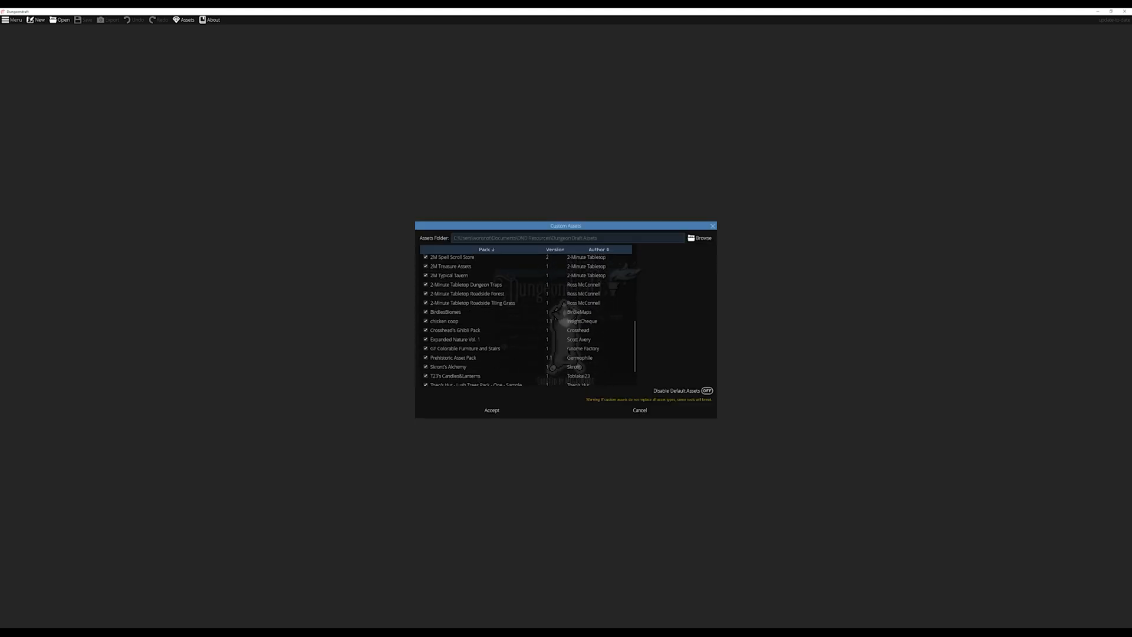
click(713, 226)
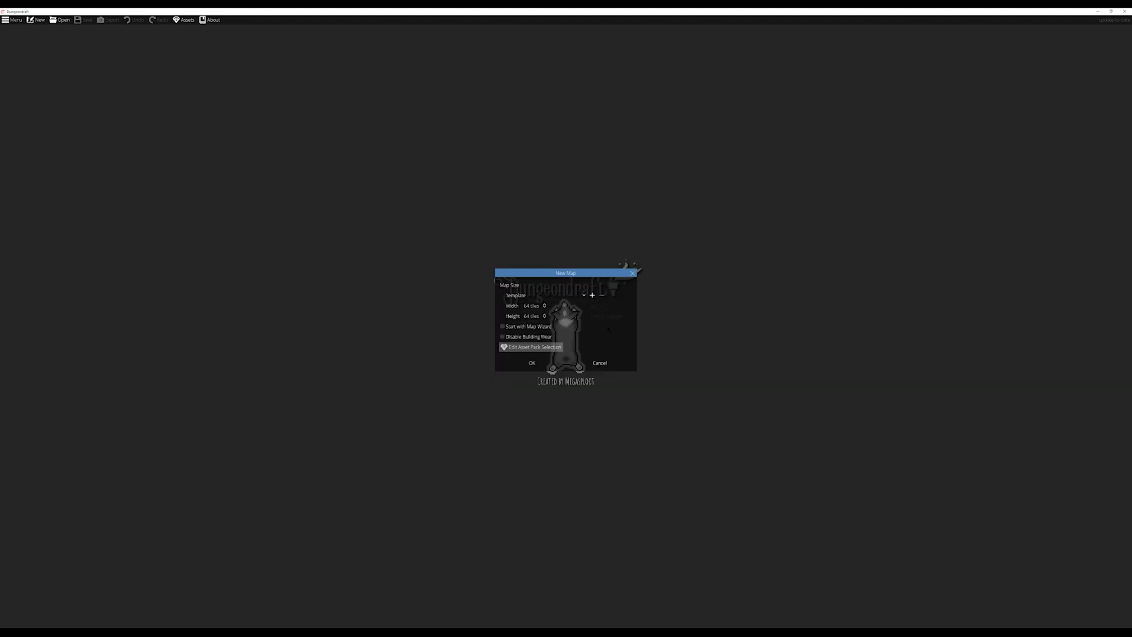
click(536, 363)
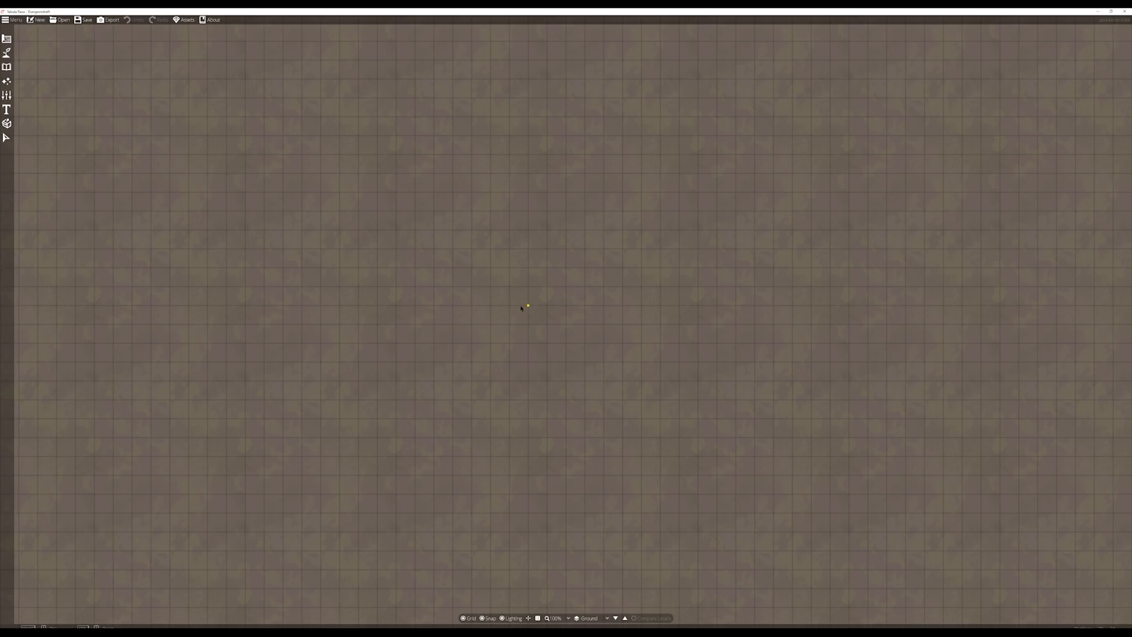
Load The Catacombs of Profane Malice 04 (print).png as the new map's trace image.
scroll(524, 309, down, 5)
scroll(528, 310, up, 3)
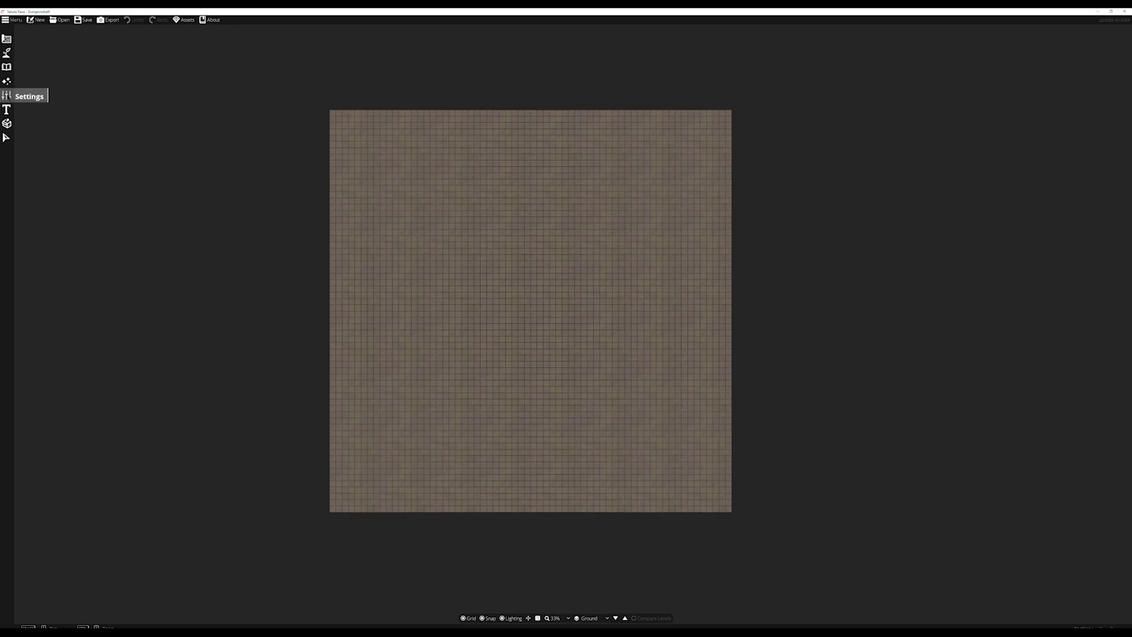
click(7, 95)
click(35, 76)
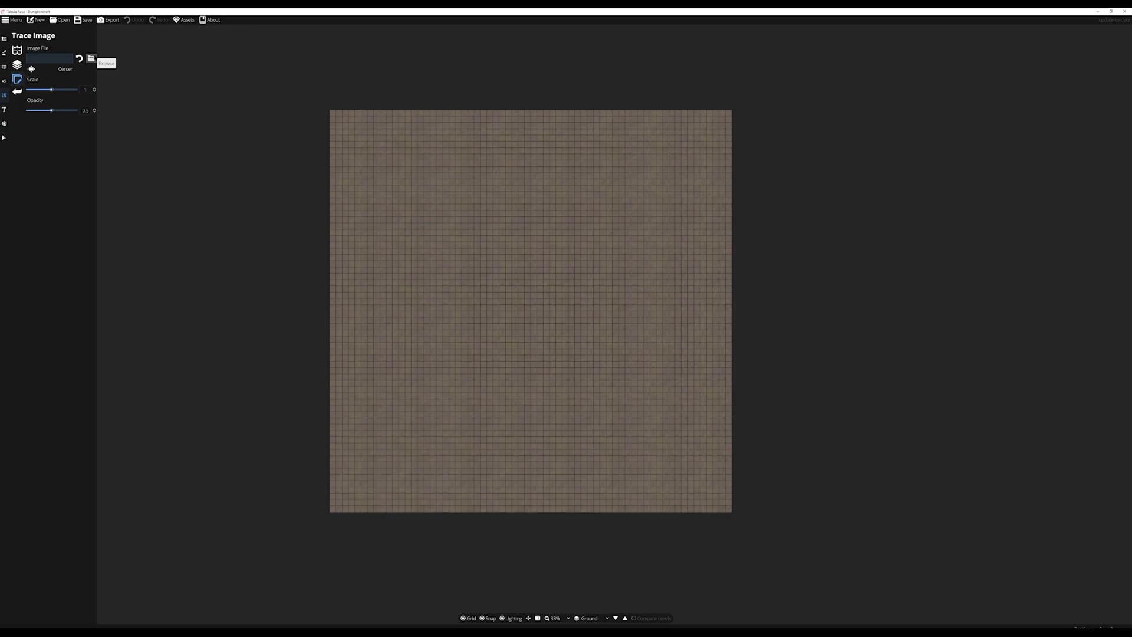
click(91, 59)
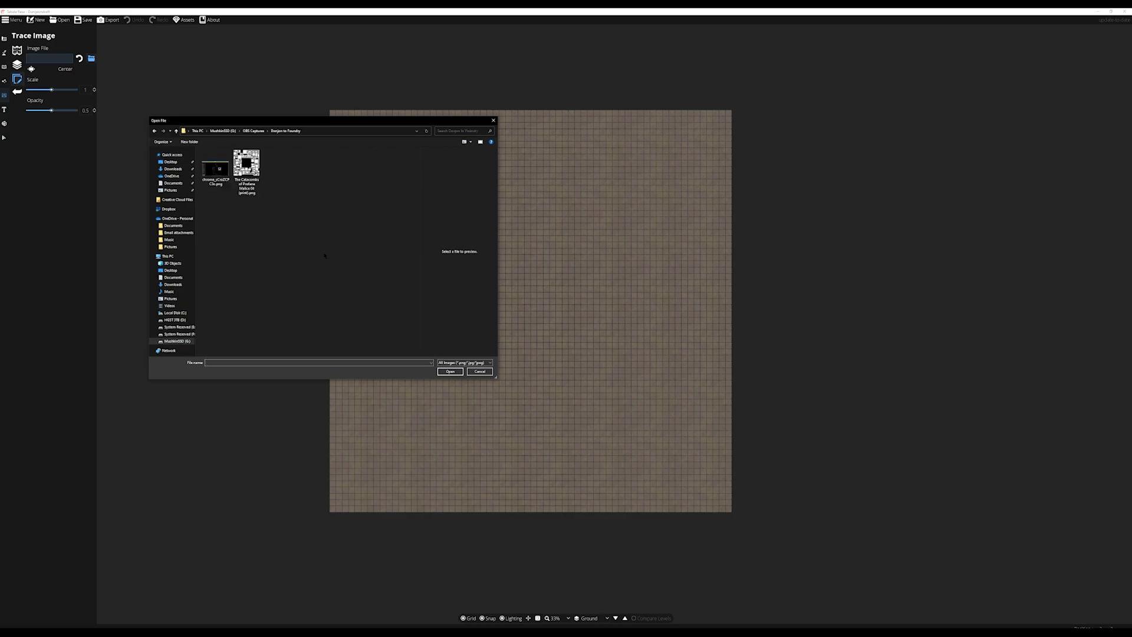
click(246, 166)
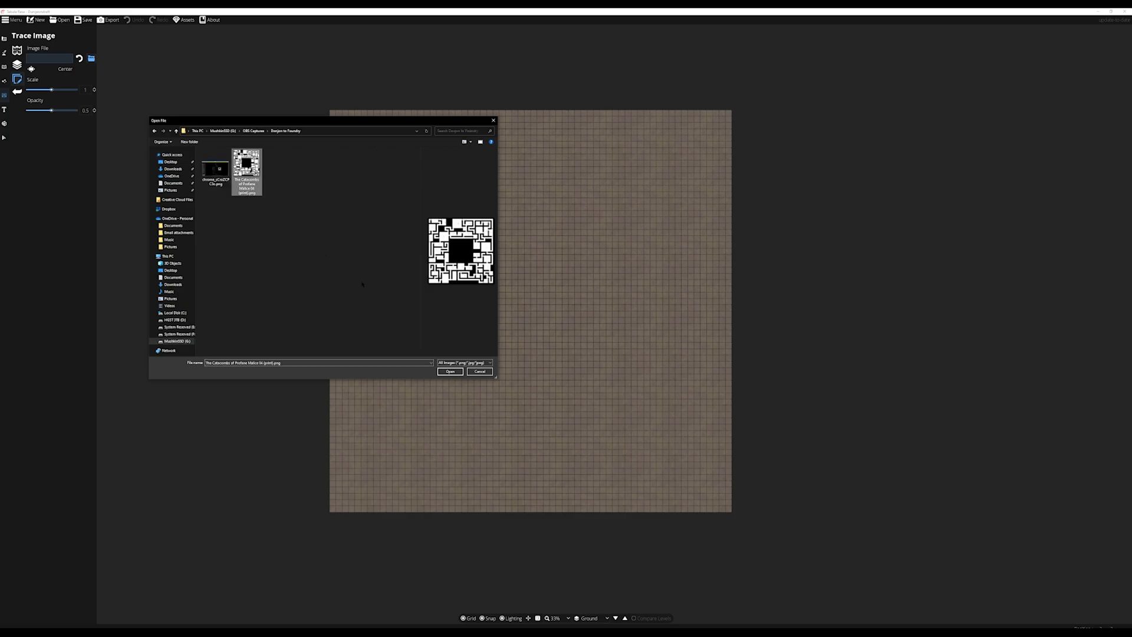
click(450, 371)
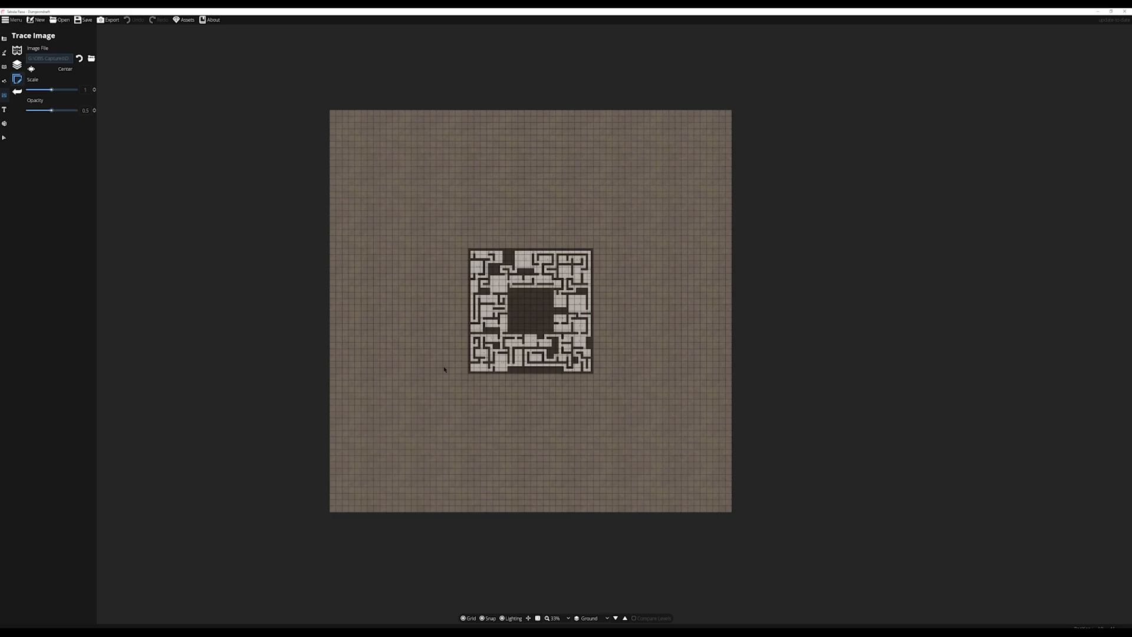
Enlarge the trace image to a scale of 3.25 so the dungeon spans the whole map.
scroll(573, 328, up, 20)
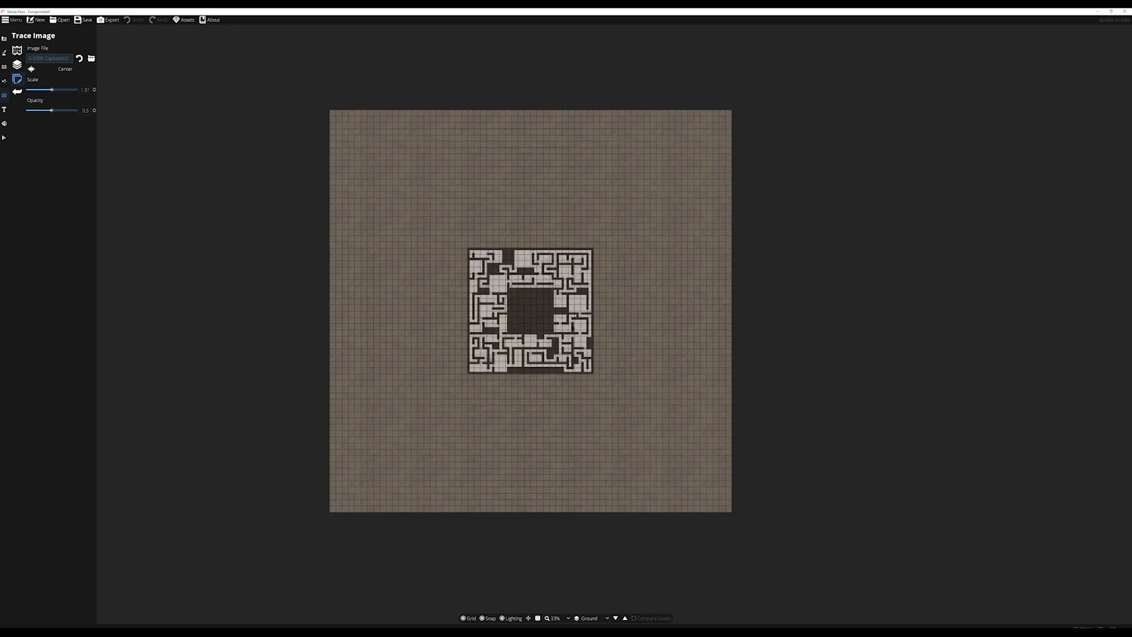
scroll(573, 328, up, 20)
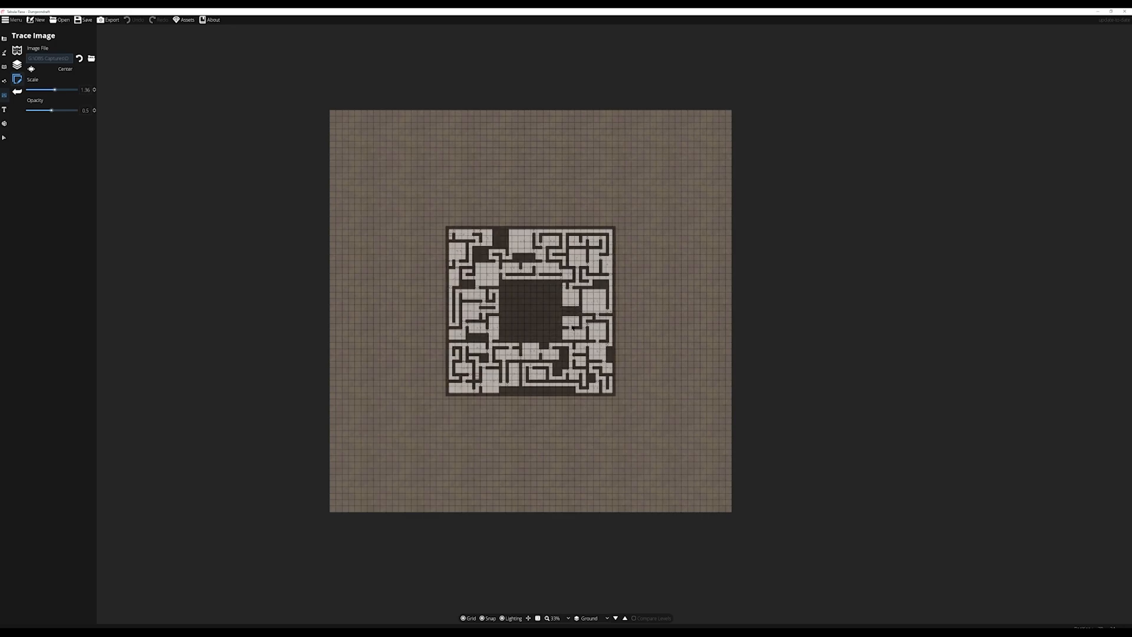
scroll(572, 328, up, 14)
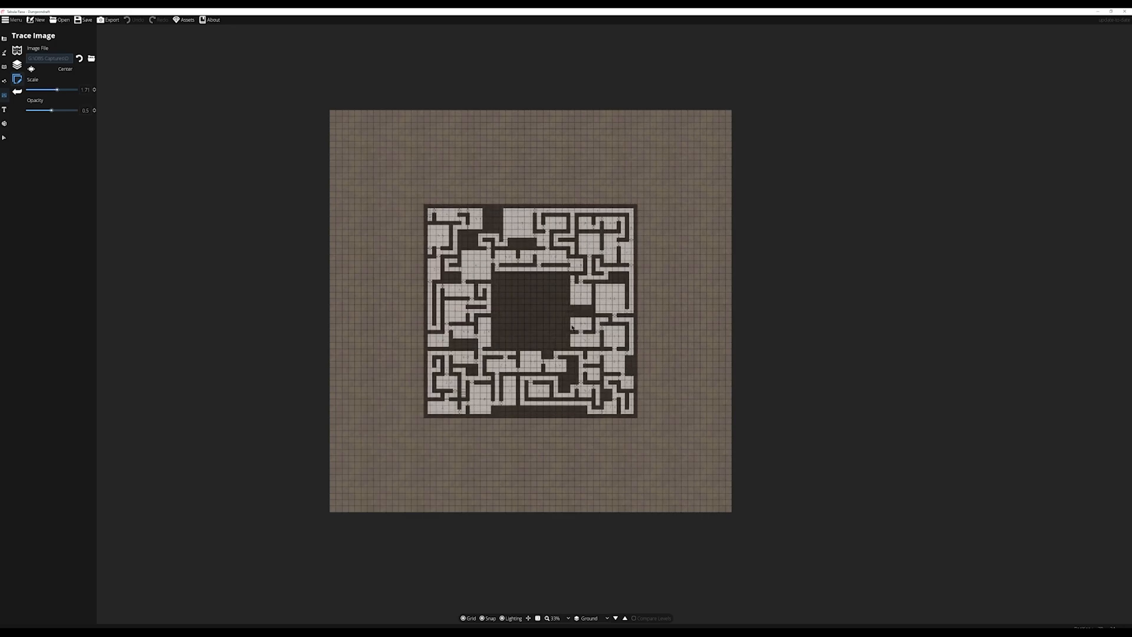
scroll(572, 328, up, 20)
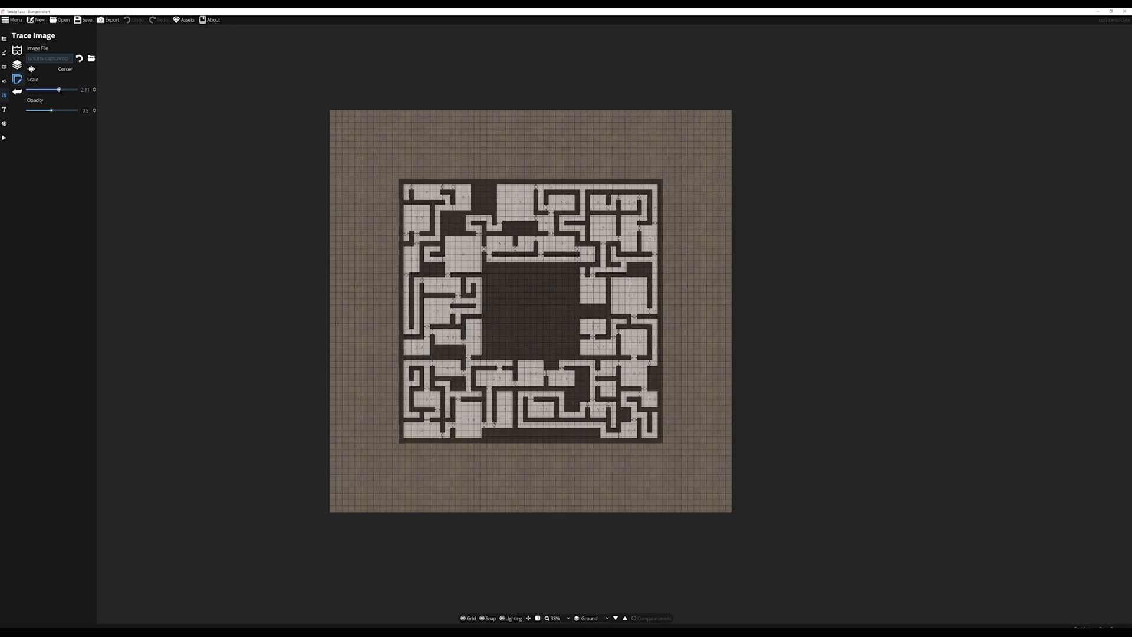
scroll(572, 328, up, 4)
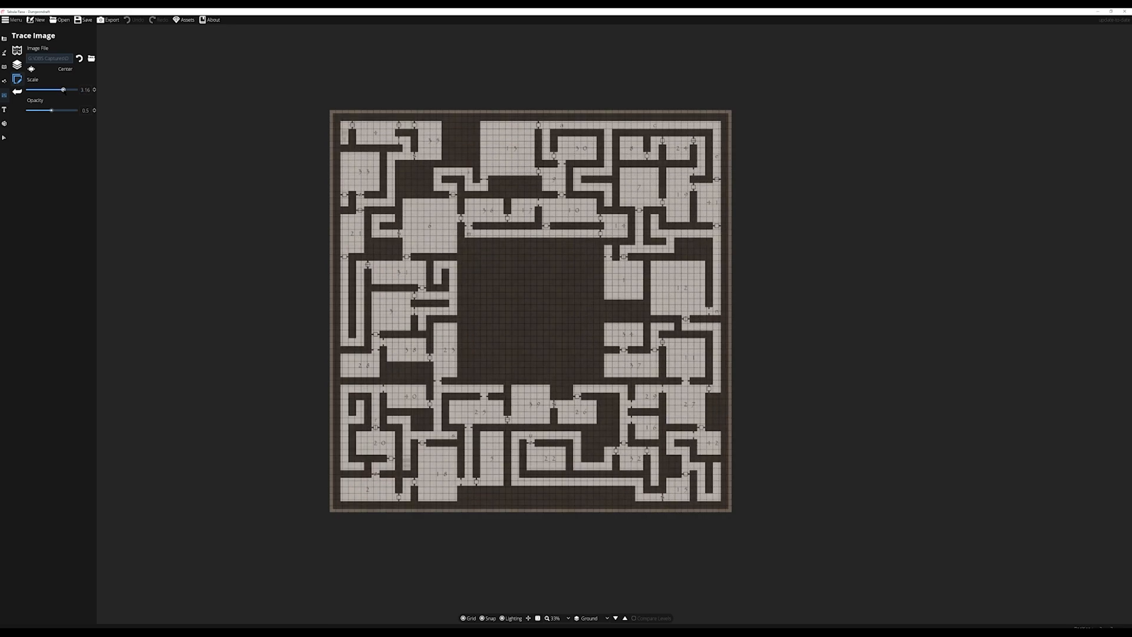
scroll(572, 328, up, 13)
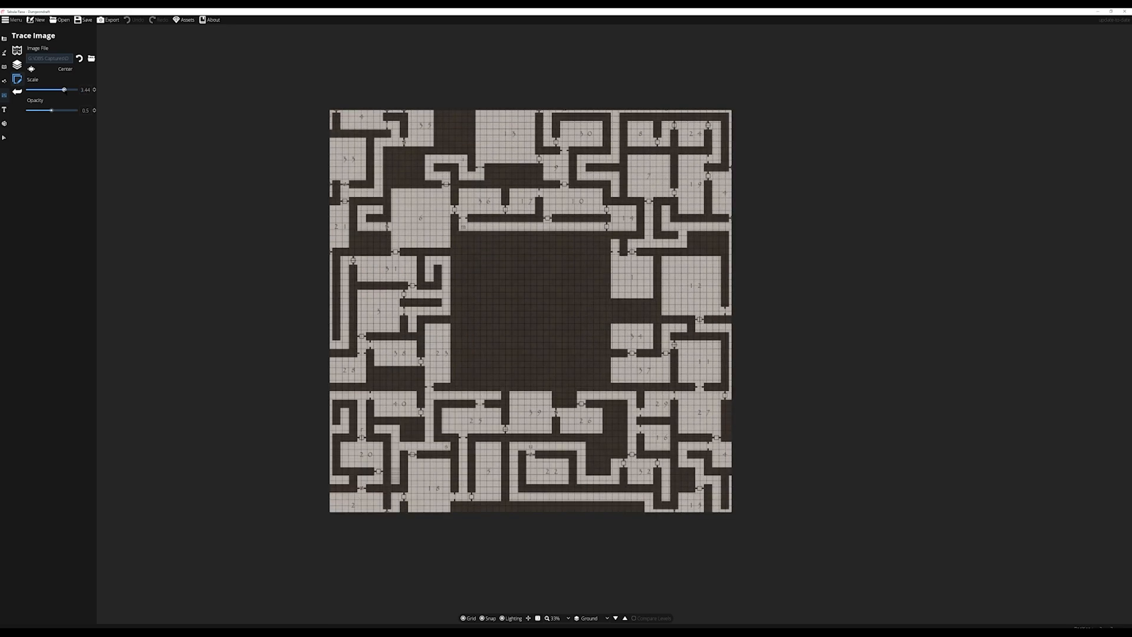
scroll(572, 328, down, 9)
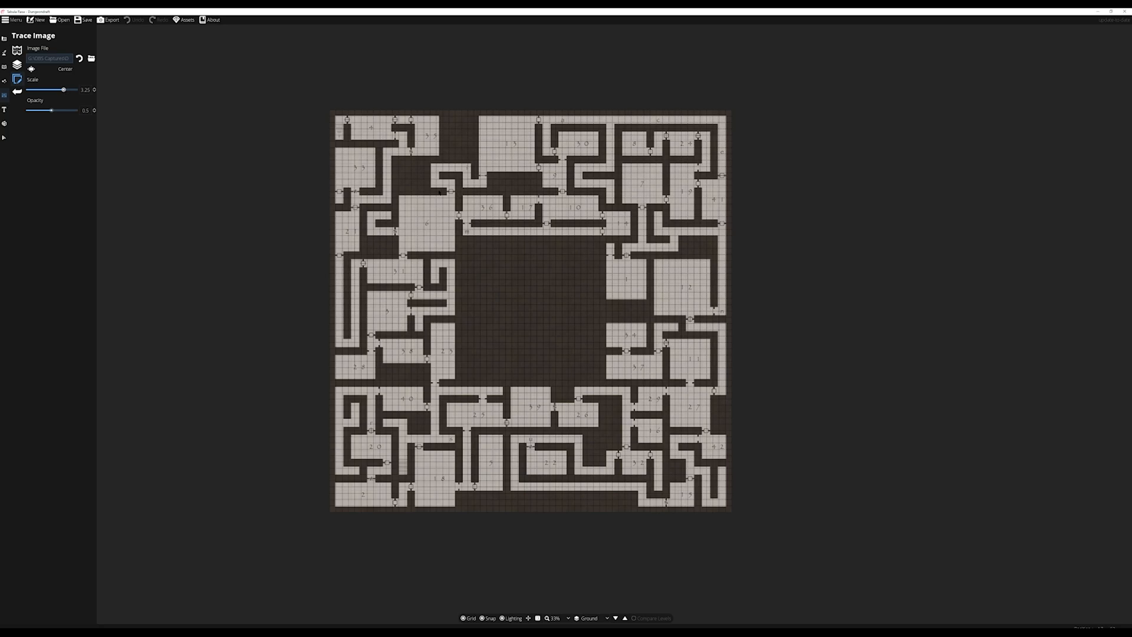
Enlarge the trace image to a scale of about 4.5, comparing its squares with the map grid around room 6 and corridor m.
scroll(431, 191, up, 10)
drag(490, 246, 484, 252)
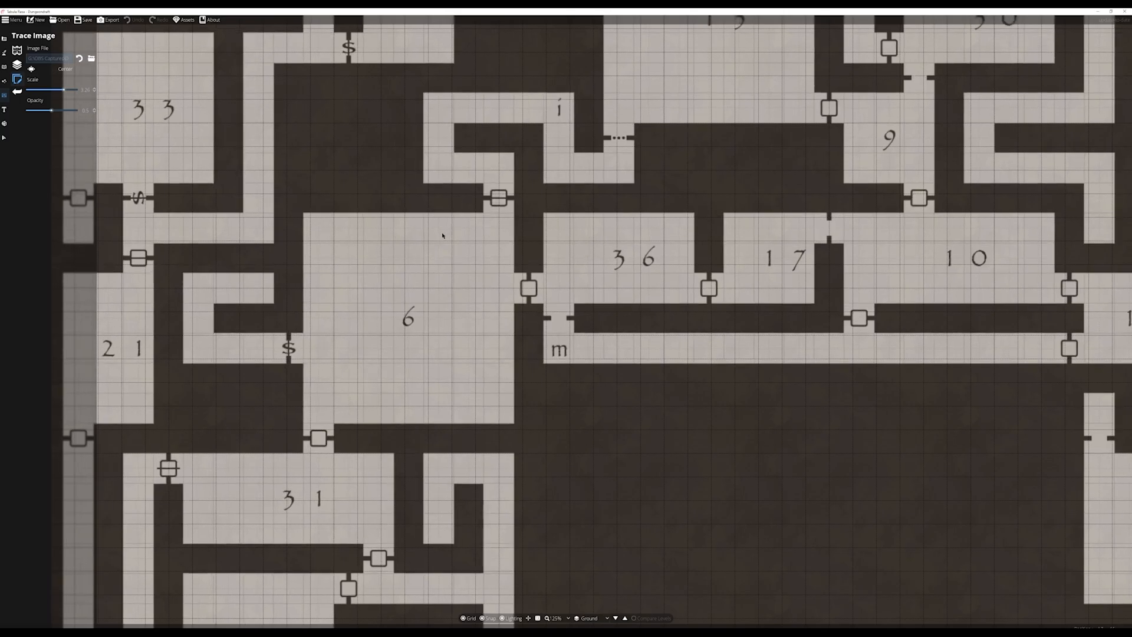
scroll(443, 235, up, 1)
scroll(443, 236, up, 5)
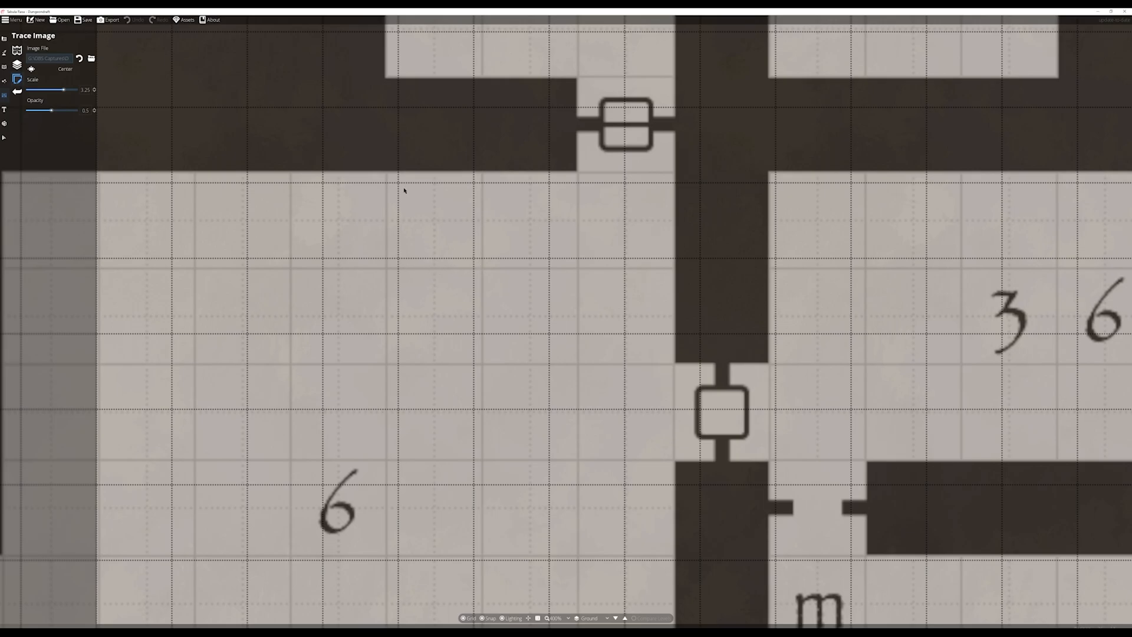
key(Right)
key(Right)
key(Right)
key(Right)
key(Right)
key(Right)
key(Right)
key(Right)
key(Right)
key(Right)
key(Right)
key(Right)
key(Right)
key(Right)
key(Right)
key(Right)
key(Right)
key(Right)
key(Right)
key(Right)
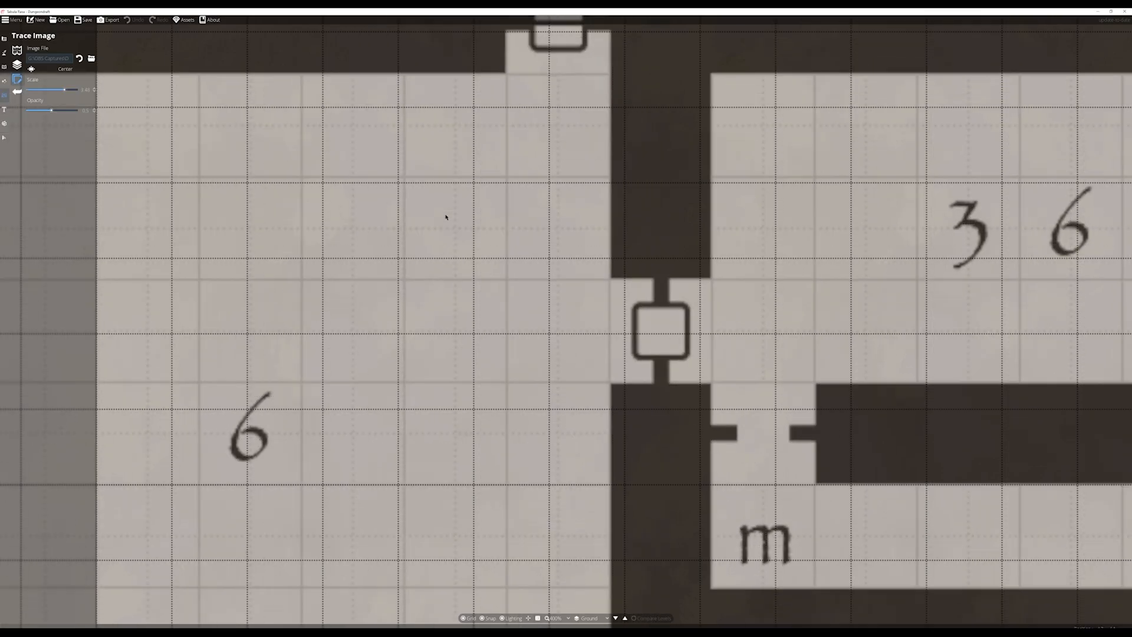
key(Right)
key(Right)
key(Right)
key(Right)
key(Right)
key(Right)
key(Right)
key(Right)
key(Right)
key(Right)
key(Right)
key(Right)
key(Right)
key(Right)
key(Right)
key(Right)
key(Right)
key(Right)
key(Right)
key(Right)
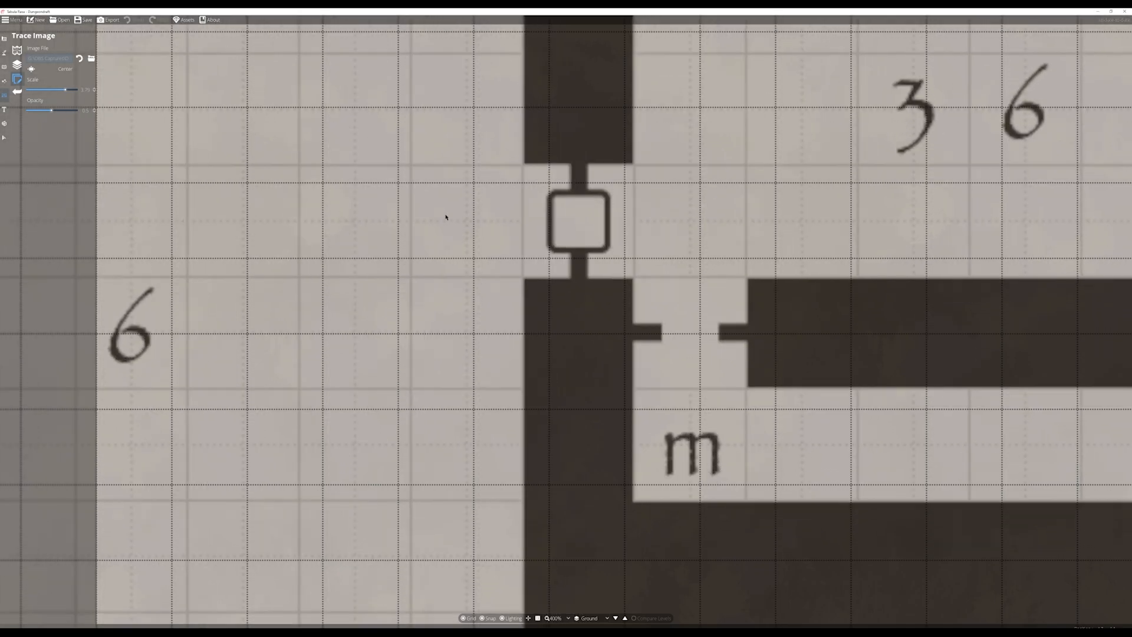
key(Right)
key(Right)
key(Right)
key(Right)
key(Right)
key(Right)
key(Right)
key(Right)
drag(66, 91, 68, 93)
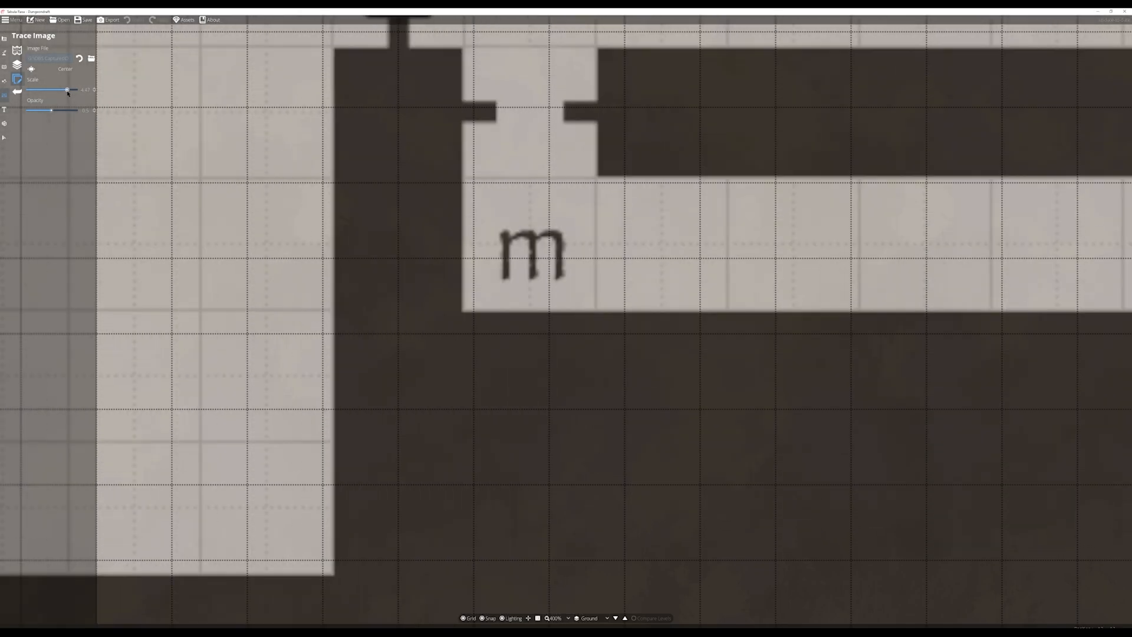
key(Right)
key(Right)
key(Right)
key(Right)
key(Right)
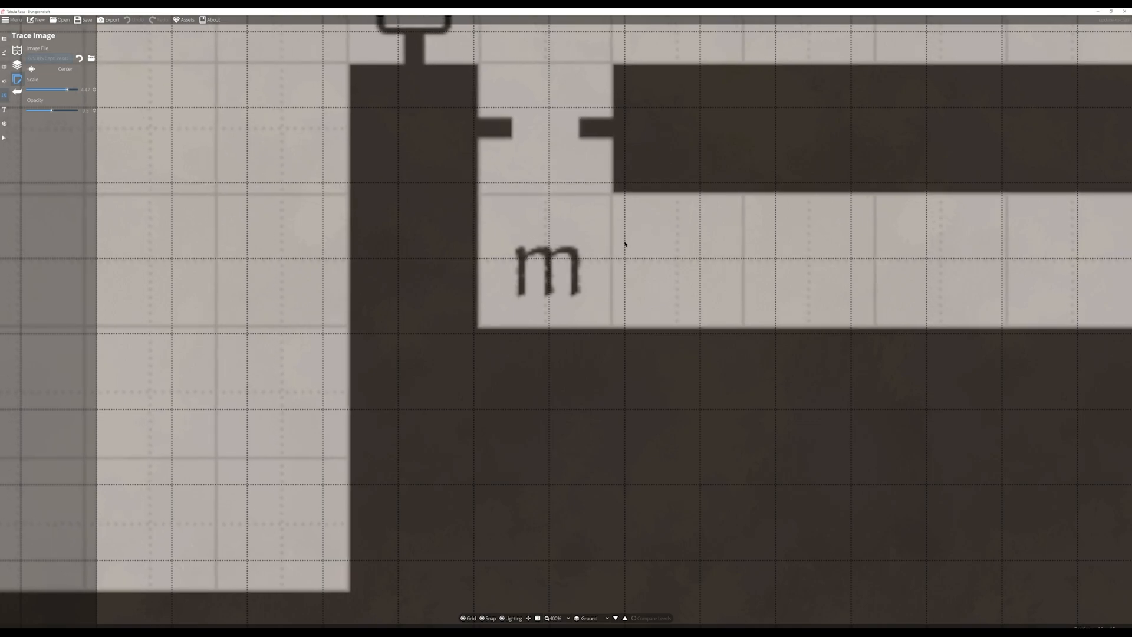
Fine-tune the trace image's scale to about 4.91 against the map grid at corridor m and check the alignment inside room 6.
scroll(603, 243, up, 4)
mouse_move(604, 243)
mouse_down()
mouse_move(654, 250)
mouse_move(611, 274)
mouse_move(647, 283)
mouse_move(678, 337)
mouse_up()
scroll(637, 262, up, 2)
scroll(611, 273, up, 4)
scroll(611, 273, up, 5)
scroll(644, 291, up, 3)
scroll(654, 297, up, 3)
scroll(659, 306, up, 3)
scroll(658, 305, down, 1)
scroll(660, 308, up, 2)
scroll(663, 311, up, 2)
scroll(679, 337, up, 3)
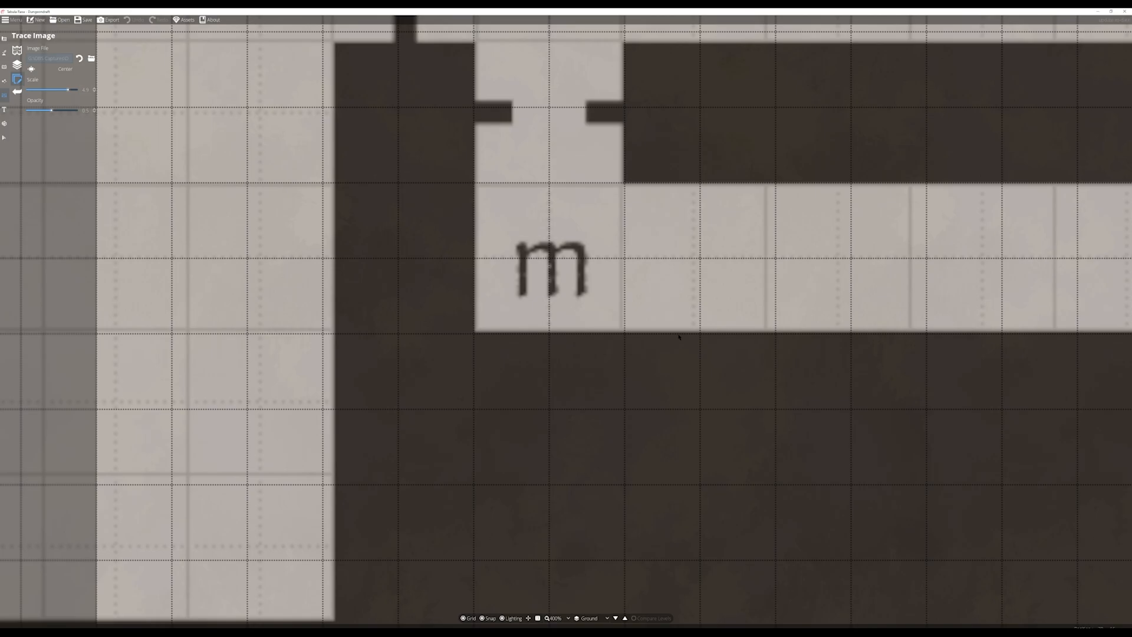
scroll(691, 272, up, 1)
drag(691, 272, 696, 273)
scroll(697, 274, down, 5)
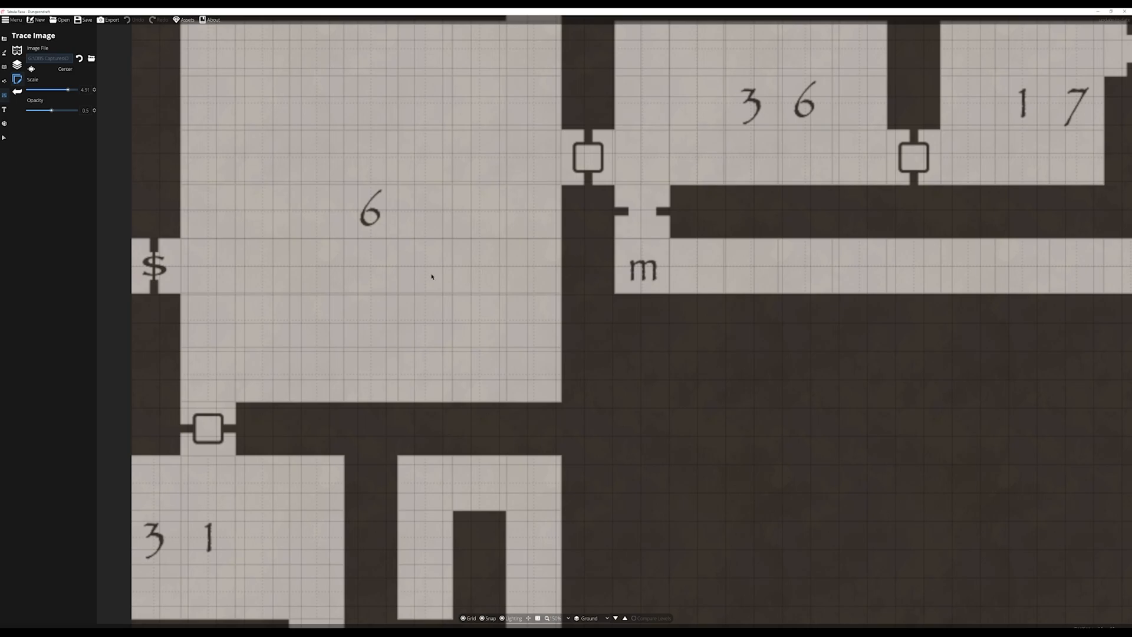
scroll(432, 277, up, 5)
scroll(511, 272, up, 1)
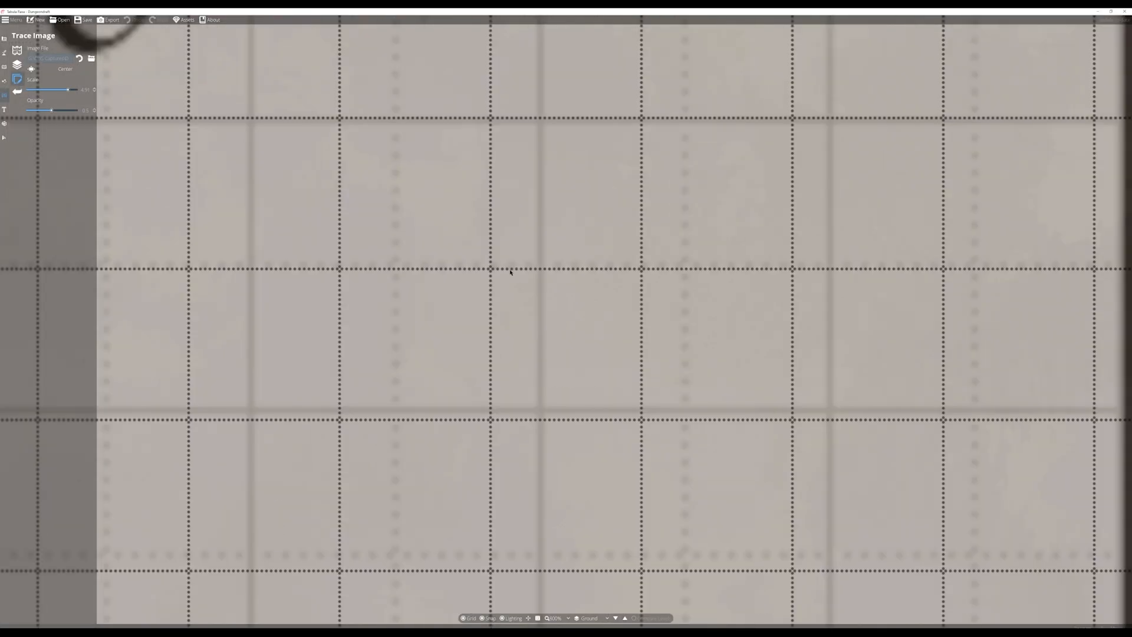
scroll(511, 272, down, 8)
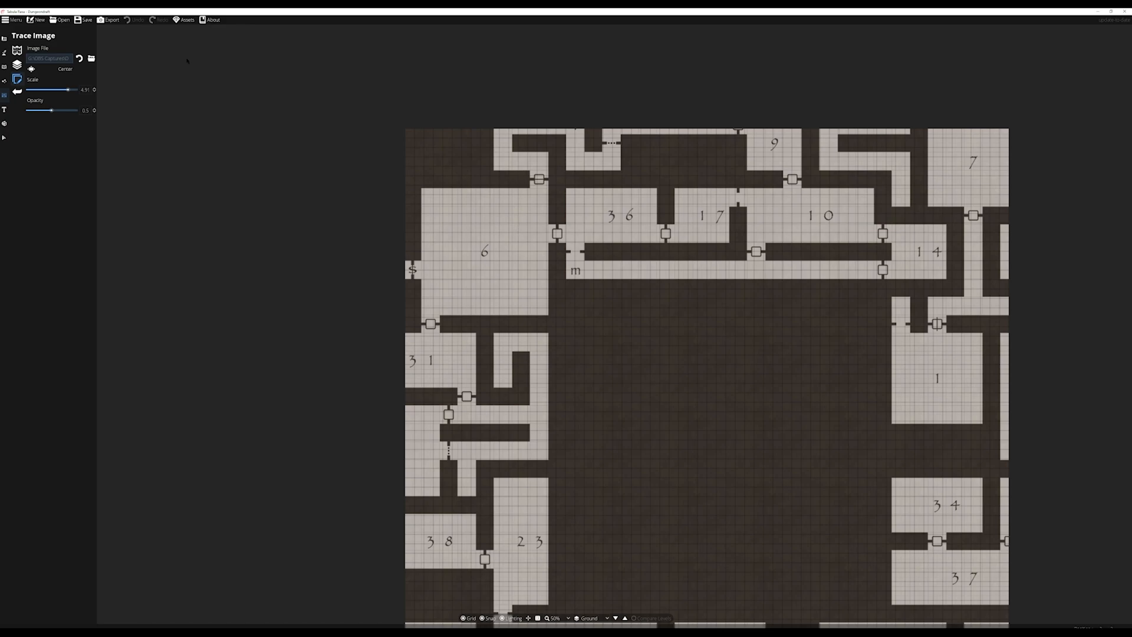
Expand the map size by 20 tiles on each of its four sides.
click(15, 20)
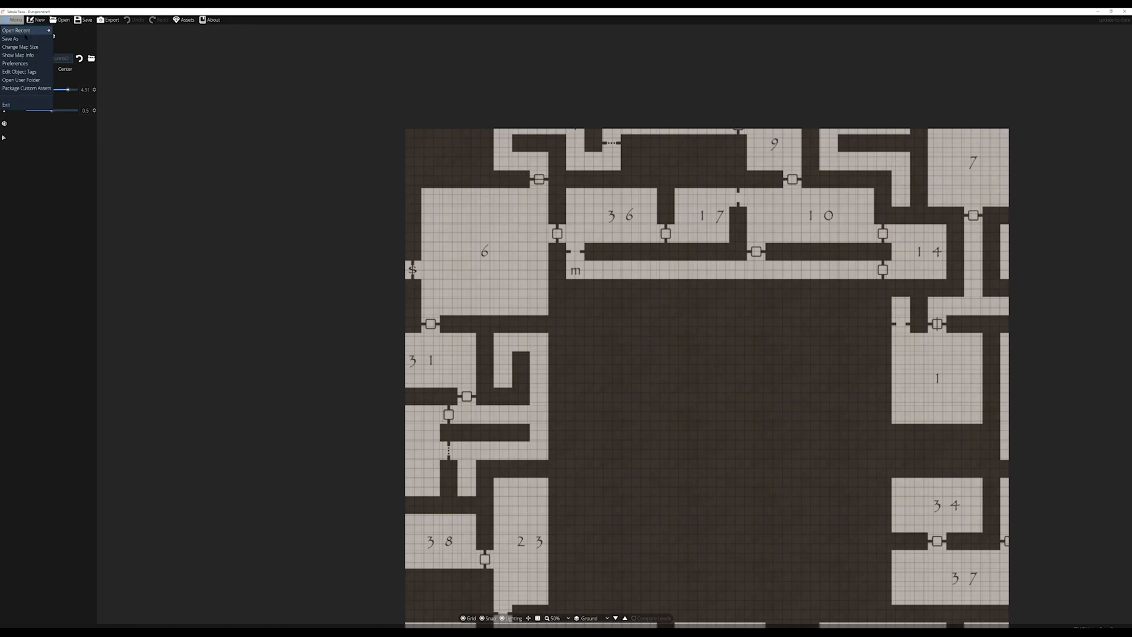
click(20, 46)
drag(573, 289, 494, 280)
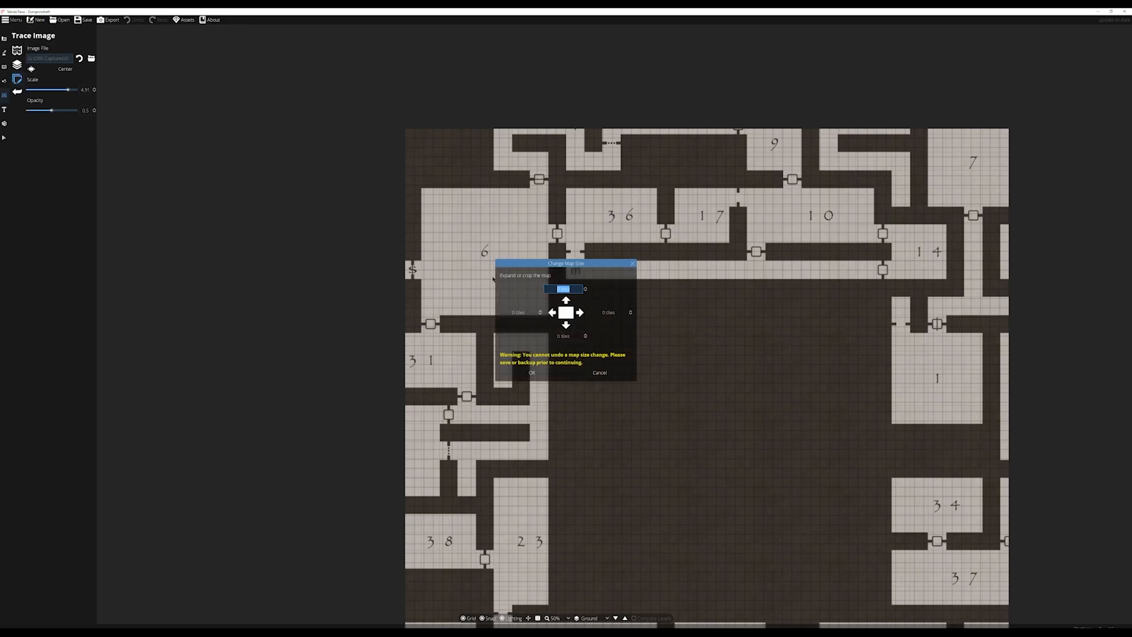
text(20)
click(518, 311)
text(20)
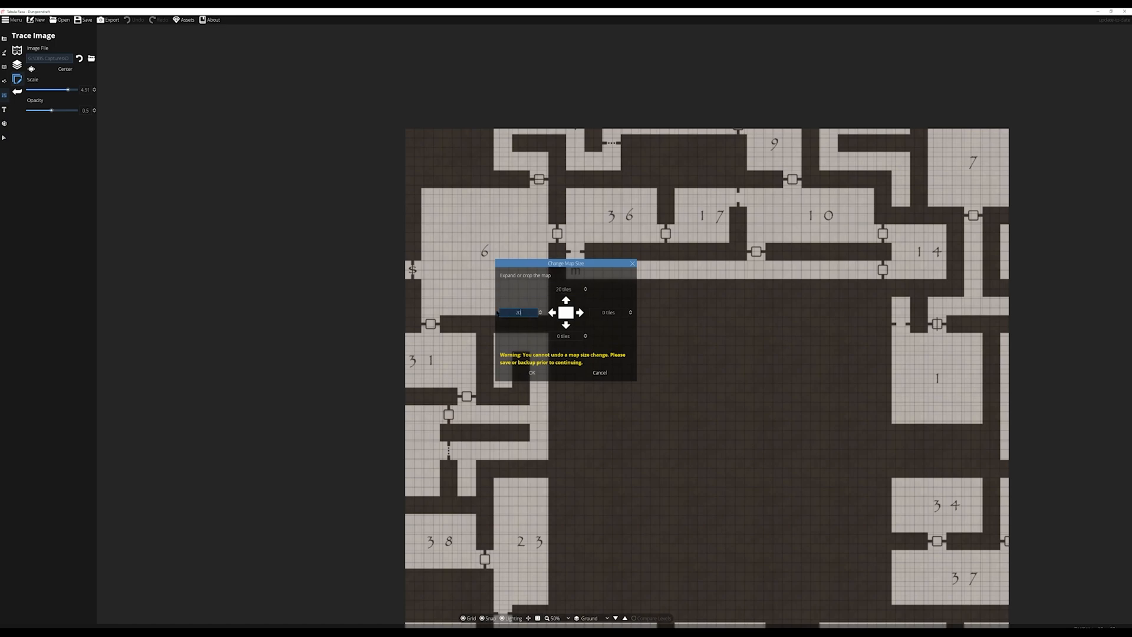
double_click(607, 312)
text(20)
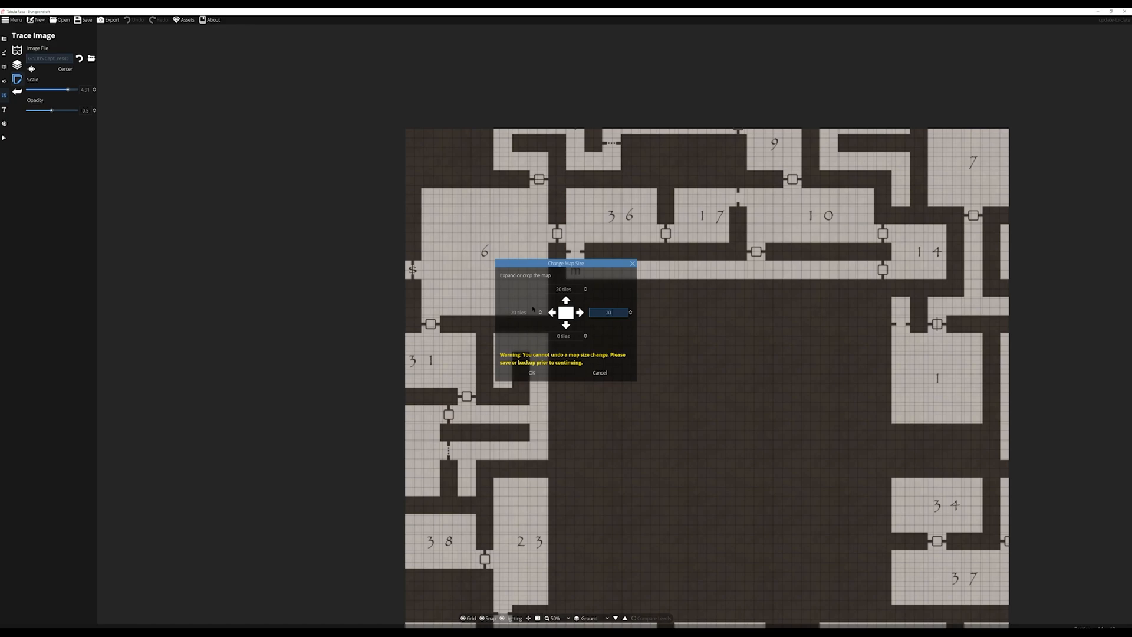
key(Tab)
text(2)
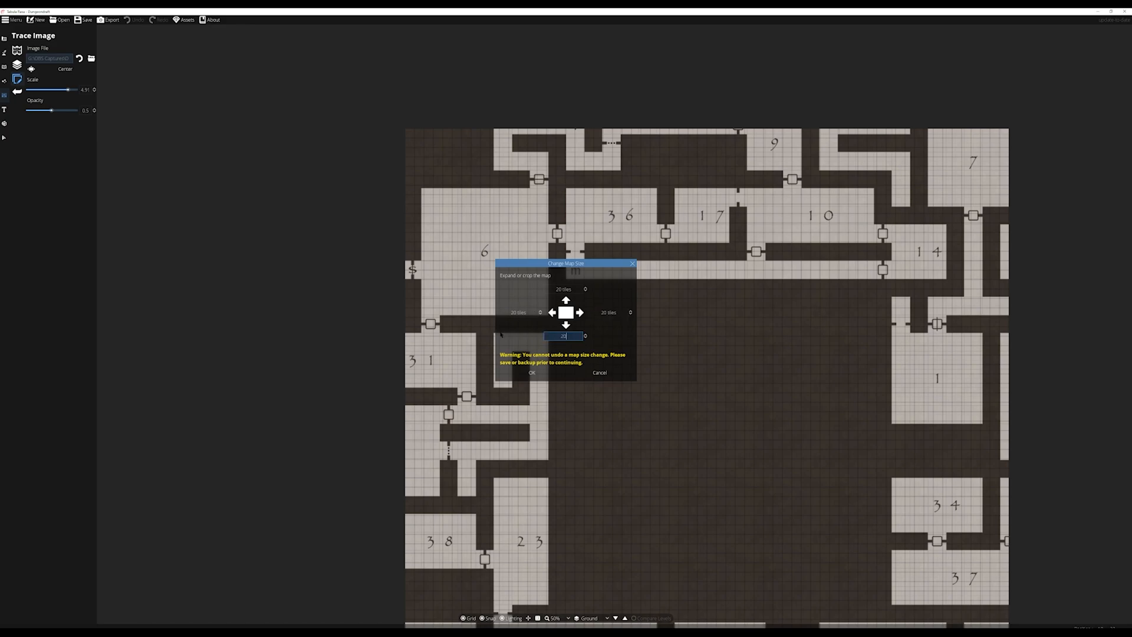
click(534, 375)
Readjust the trace image's scale on the expanded map to about 5.06, comparing its squares with the map grid around rooms 6, 36 and 17.
scroll(716, 415, down, 3)
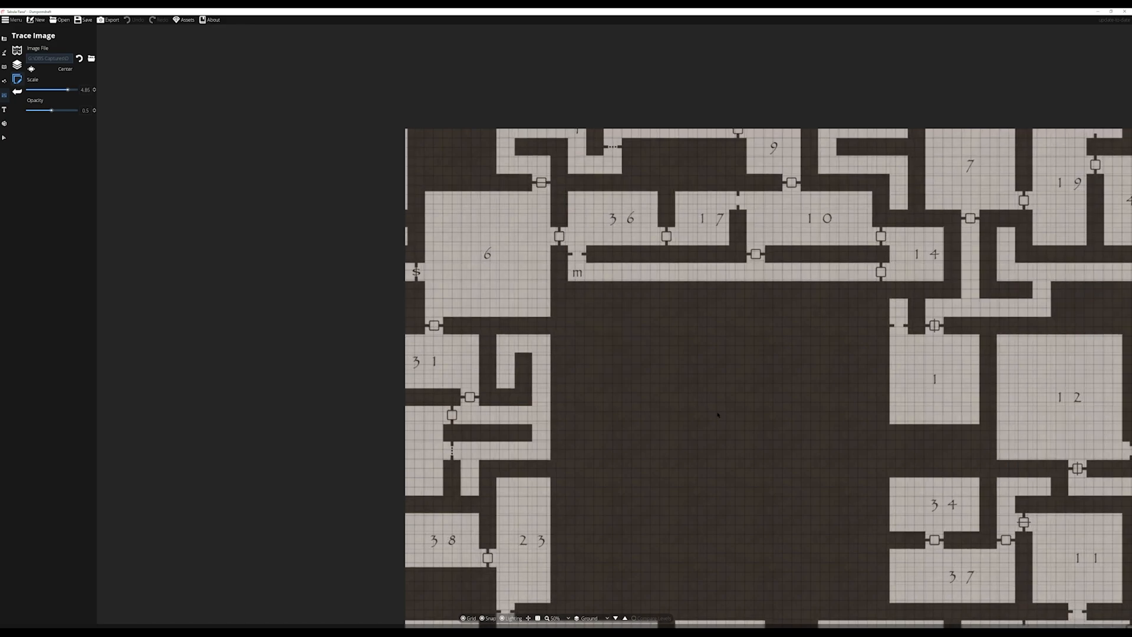
drag(815, 399, 553, 332)
mouse_move(665, 376)
mouse_down()
mouse_move(609, 354)
mouse_move(583, 375)
mouse_move(670, 439)
mouse_up()
scroll(609, 355, down, 3)
scroll(660, 432, up, 3)
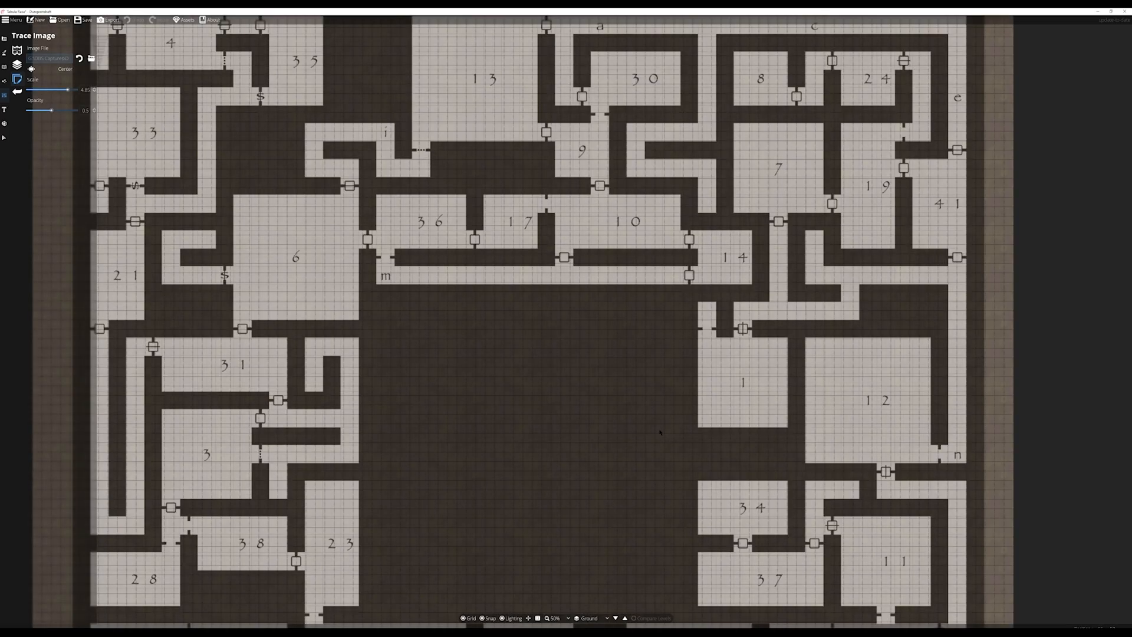
scroll(582, 389, up, 20)
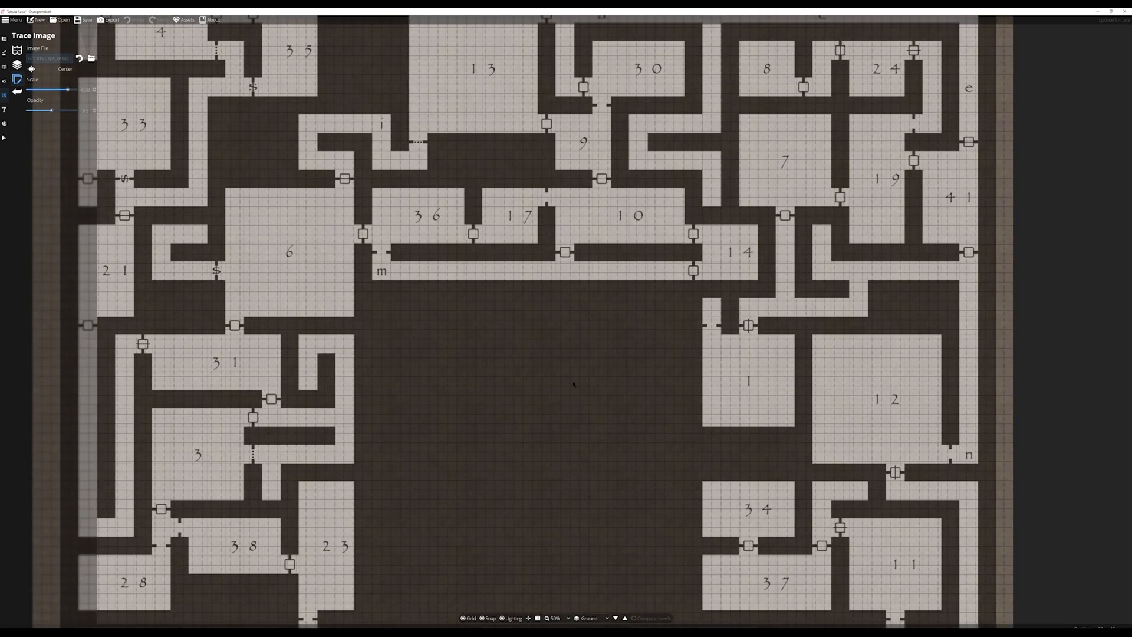
scroll(573, 384, down, 3)
drag(577, 371, 581, 372)
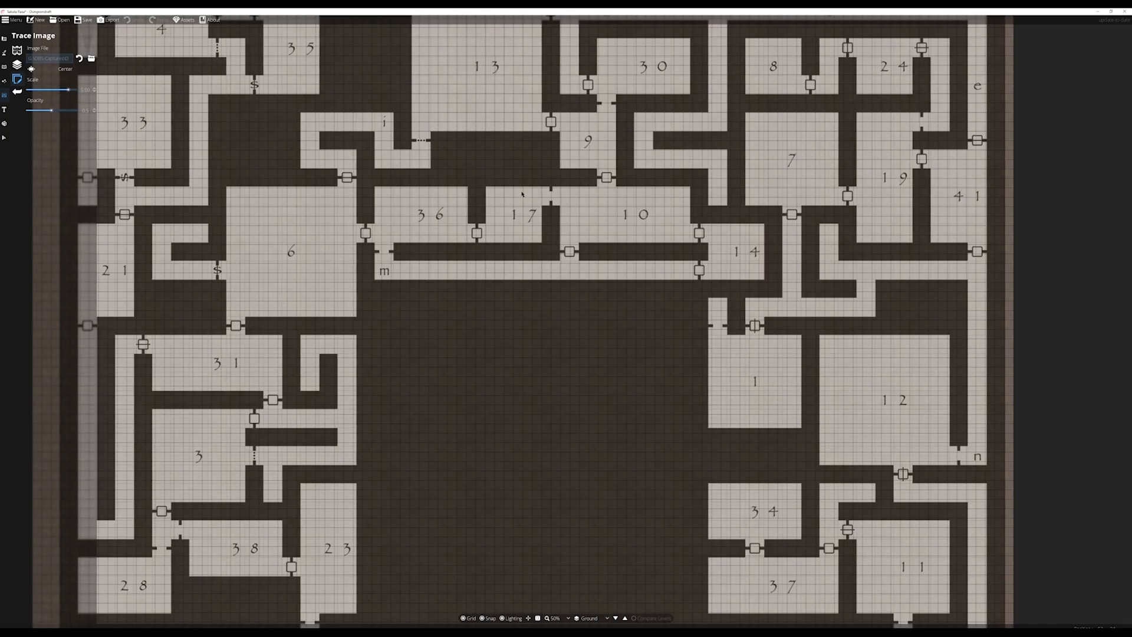
scroll(554, 216, up, 3)
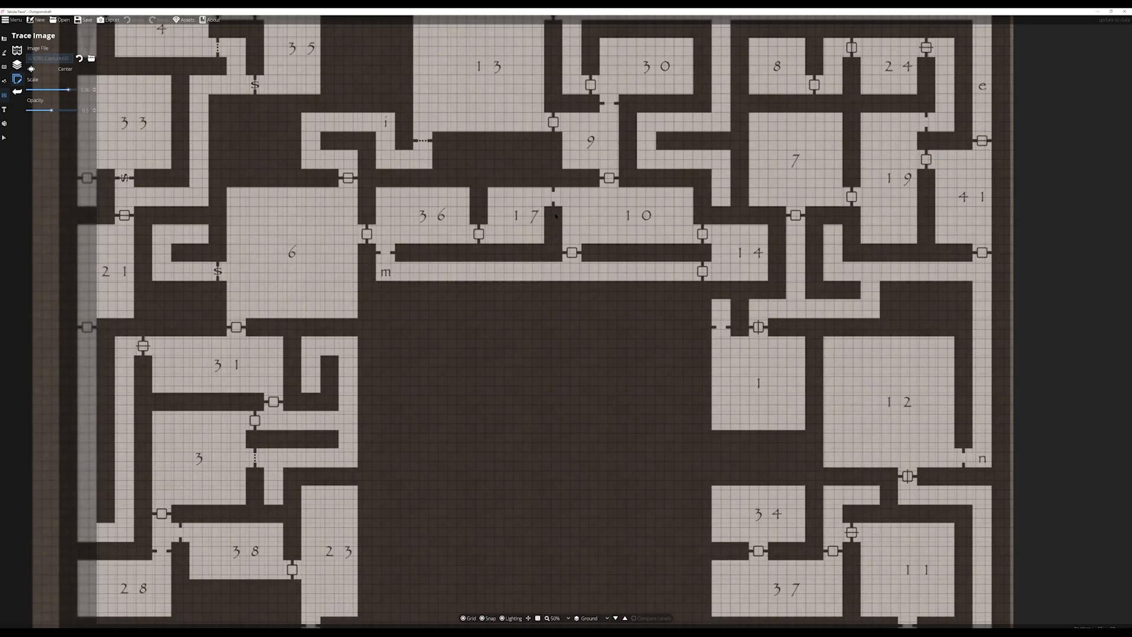
Fine-tune the trace image's scale to 5.13 against the map grid around rooms 23, 38 and 28.
mouse_move(231, 500)
mouse_down()
mouse_move(436, 358)
mouse_move(489, 370)
mouse_up()
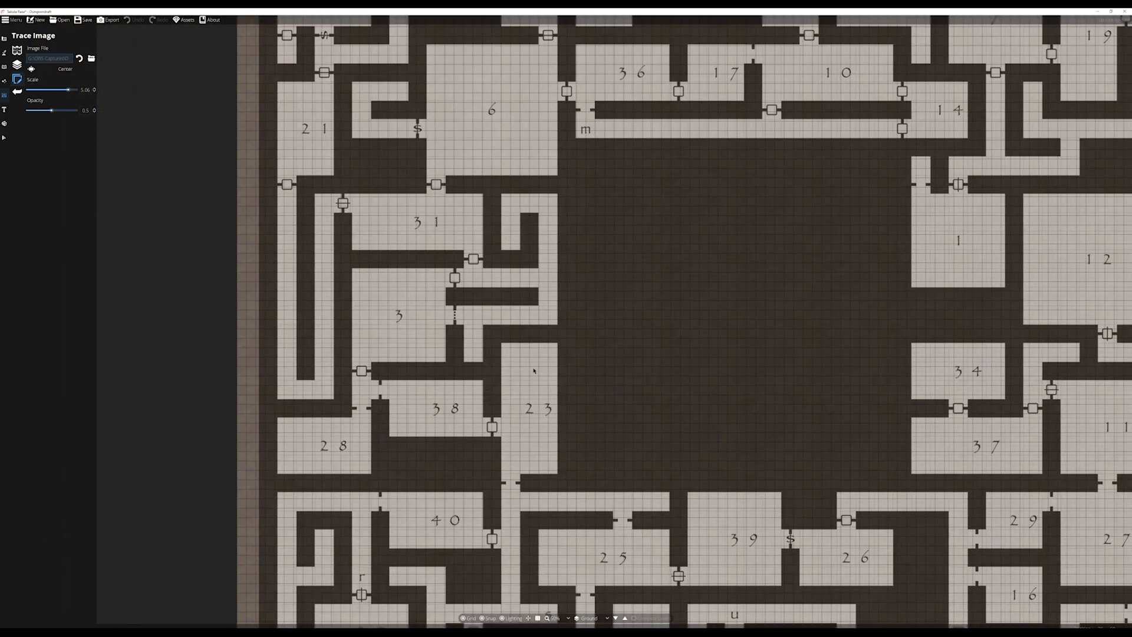
scroll(535, 371, up, 2)
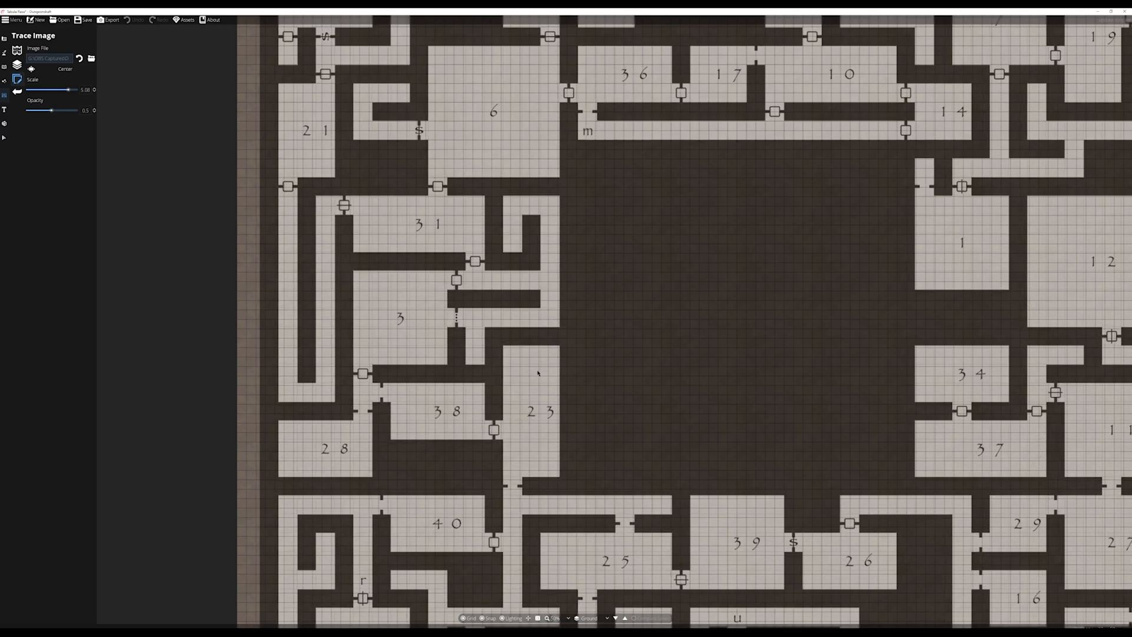
scroll(538, 373, up, 2)
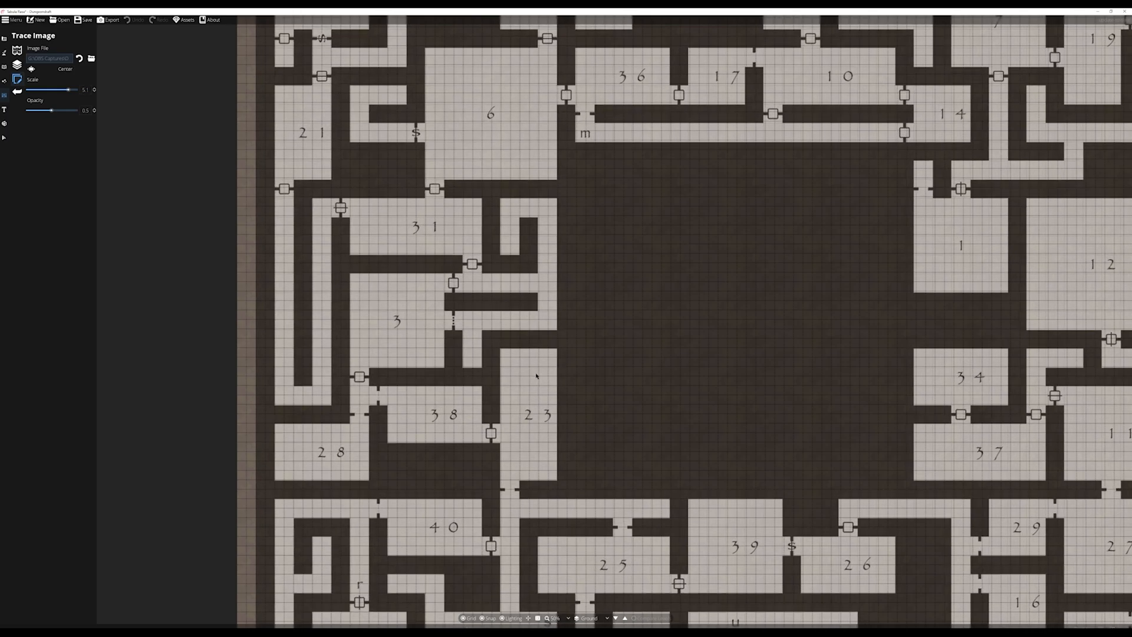
scroll(536, 375, up, 3)
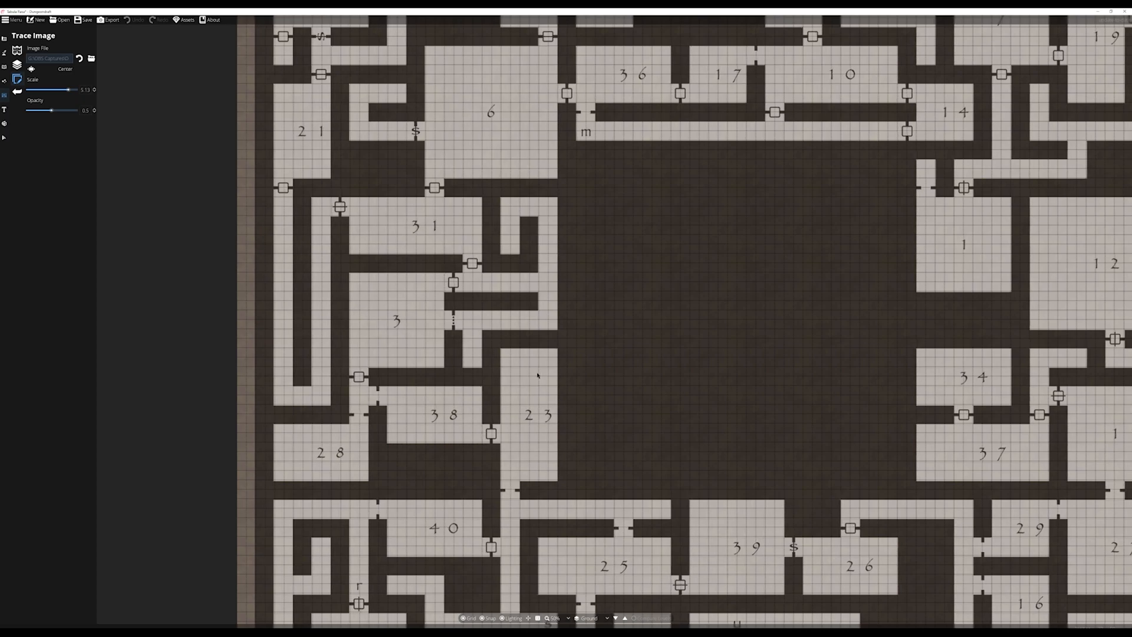
Examine the trace image's grid alignment and map margins along the east side, from corridor c down to room 15.
drag(1072, 313, 620, 484)
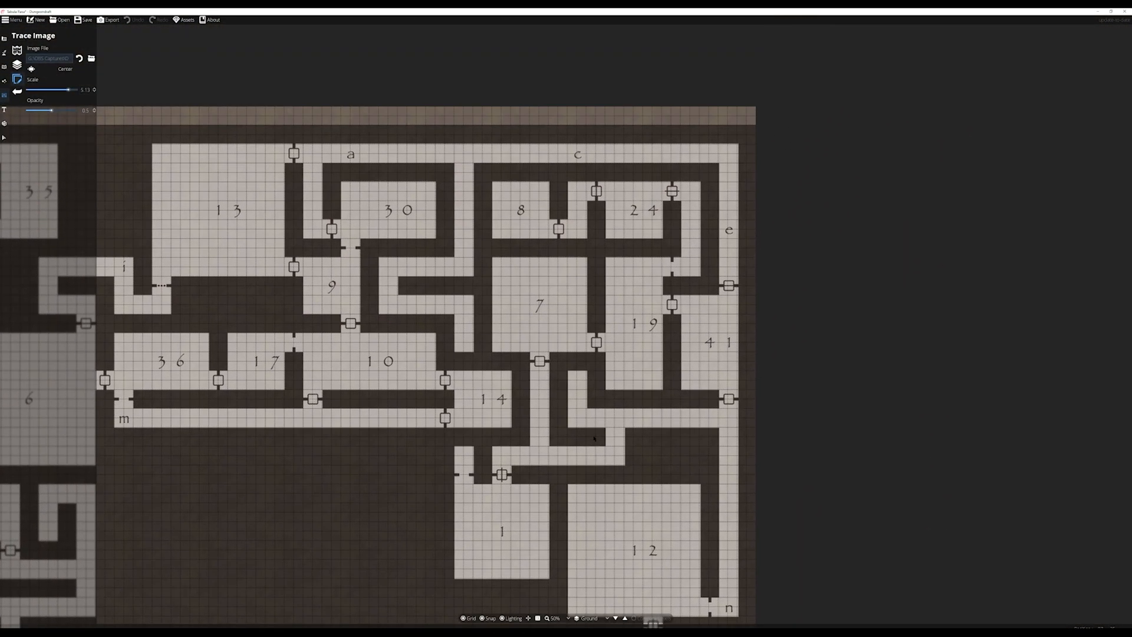
drag(597, 436, 598, 436)
drag(138, 392, 561, 450)
drag(657, 540, 661, 204)
mouse_move(711, 465)
mouse_down()
mouse_move(582, 447)
mouse_move(489, 450)
mouse_up()
drag(766, 462, 558, 442)
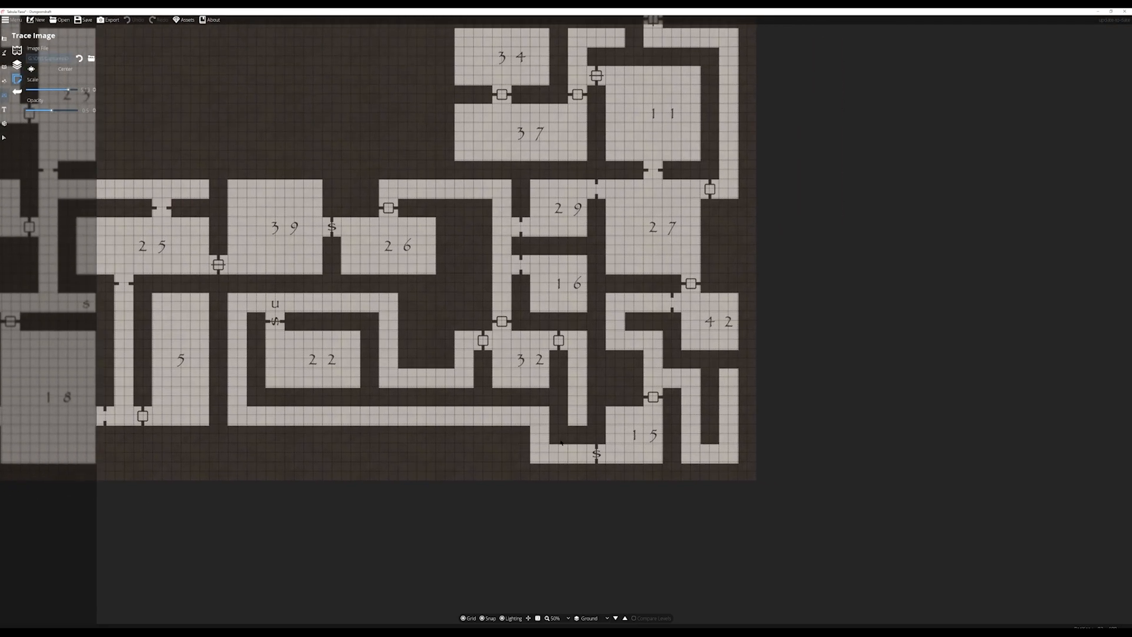
drag(612, 303, 585, 437)
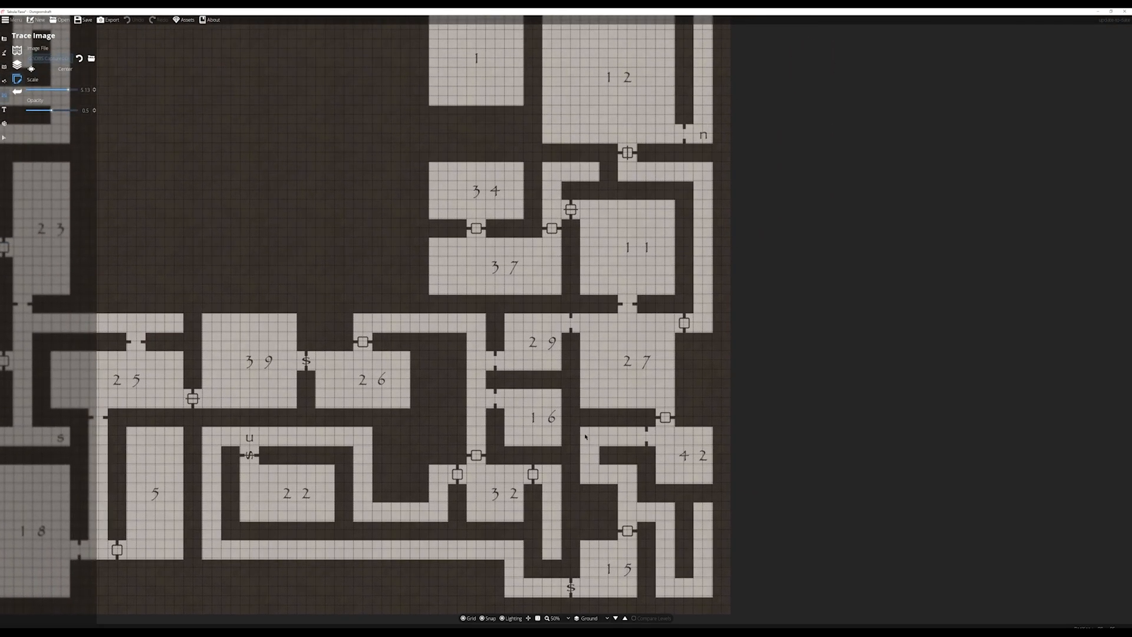
drag(563, 398, 579, 400)
drag(446, 317, 633, 363)
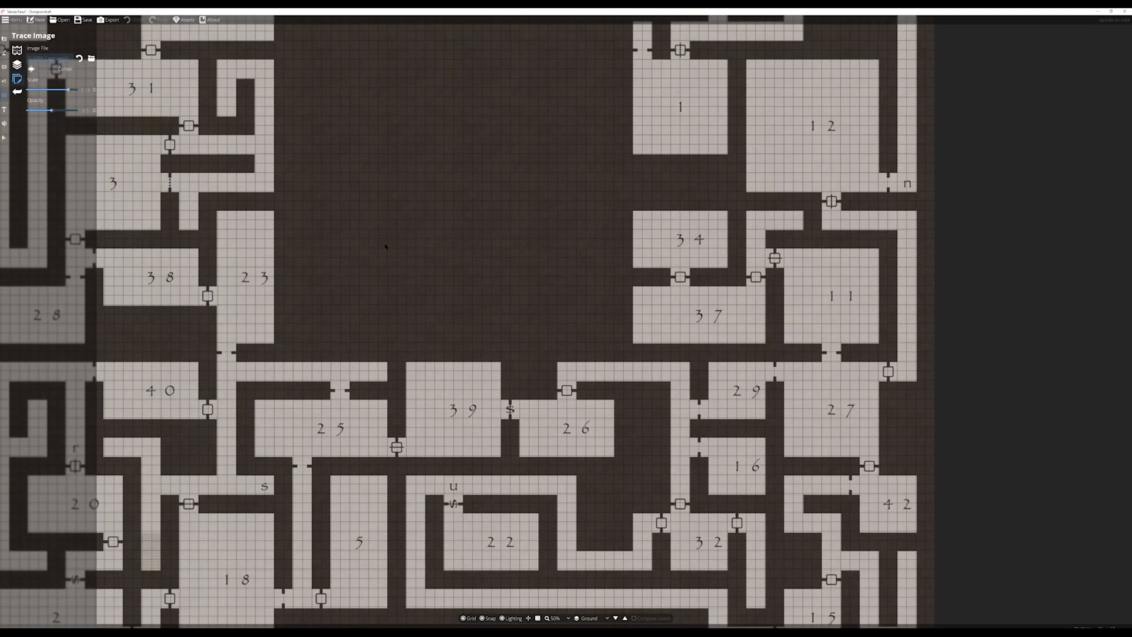
Examine the trace image's alignment and map margins along the west side, from room 4 down to room 2.
drag(321, 224, 592, 346)
drag(413, 183, 365, 367)
drag(312, 185, 295, 369)
drag(888, 391, 533, 310)
mouse_move(549, 524)
mouse_down()
mouse_move(518, 267)
mouse_move(522, 368)
mouse_move(502, 264)
mouse_up()
drag(525, 368, 457, 242)
drag(295, 248, 617, 282)
drag(319, 236, 597, 274)
mouse_move(405, 82)
mouse_down()
mouse_move(392, 218)
mouse_move(354, 234)
mouse_move(481, 439)
mouse_up()
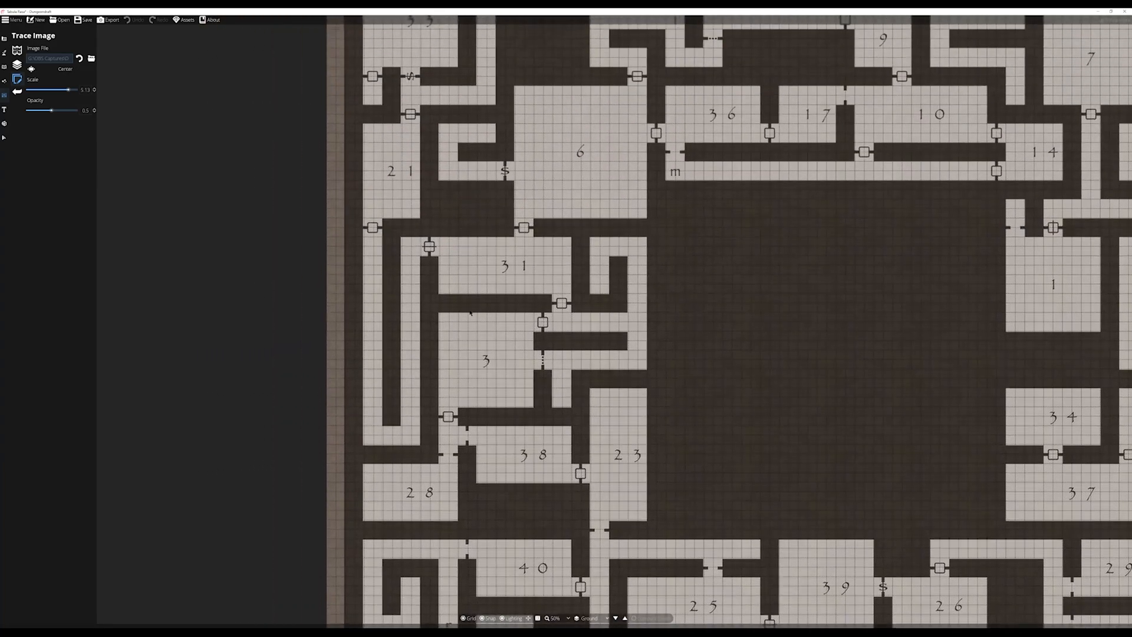
drag(383, 177, 388, 333)
mouse_move(366, 79)
mouse_down()
mouse_move(368, 156)
mouse_move(349, 111)
mouse_up()
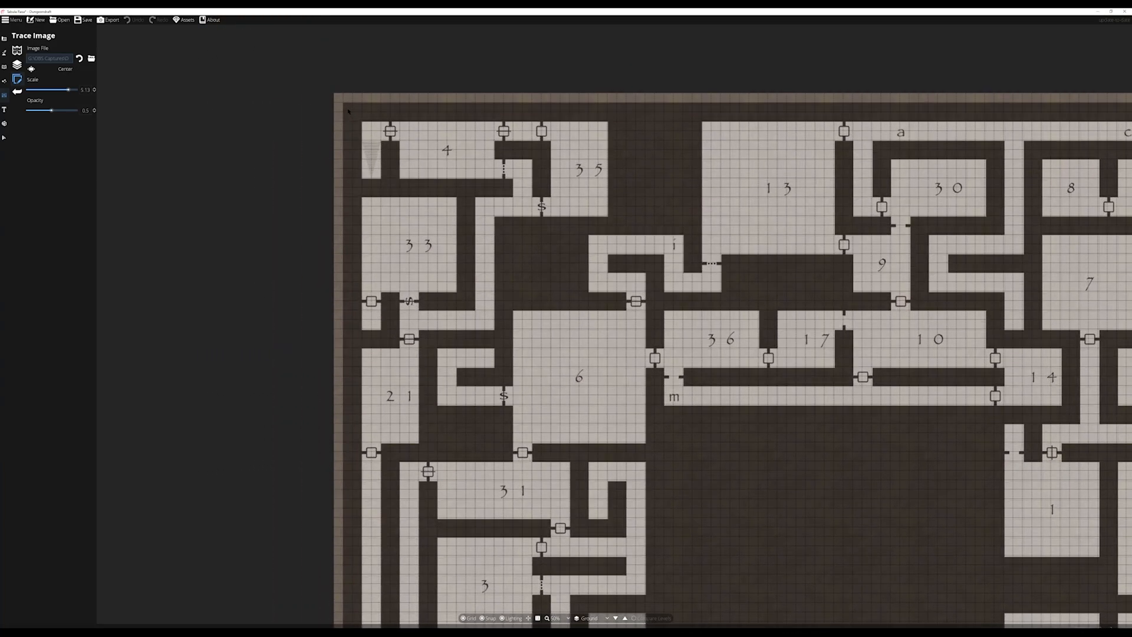
drag(784, 295, 420, 253)
drag(737, 472, 701, 263)
drag(715, 502, 606, 281)
drag(347, 475, 754, 349)
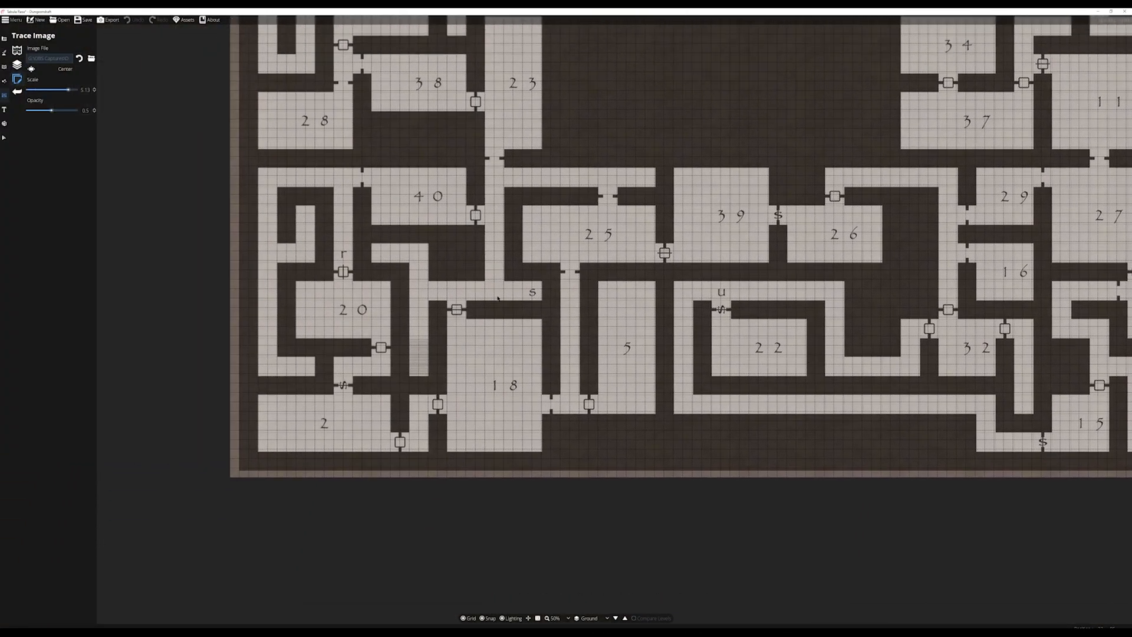
drag(389, 182, 506, 301)
click(13, 20)
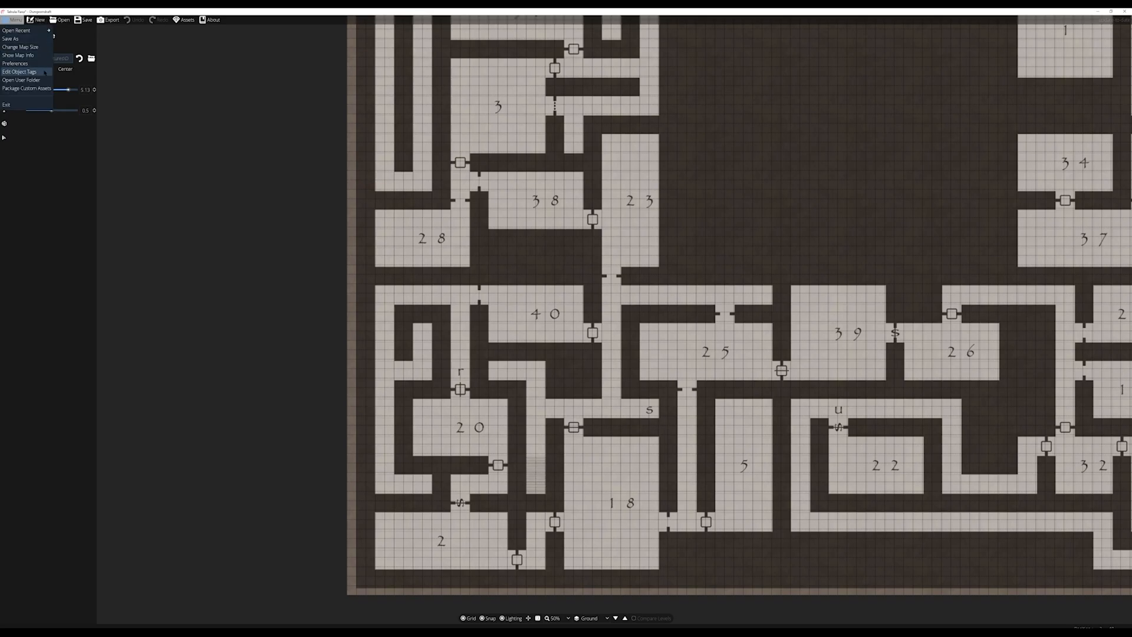
click(24, 46)
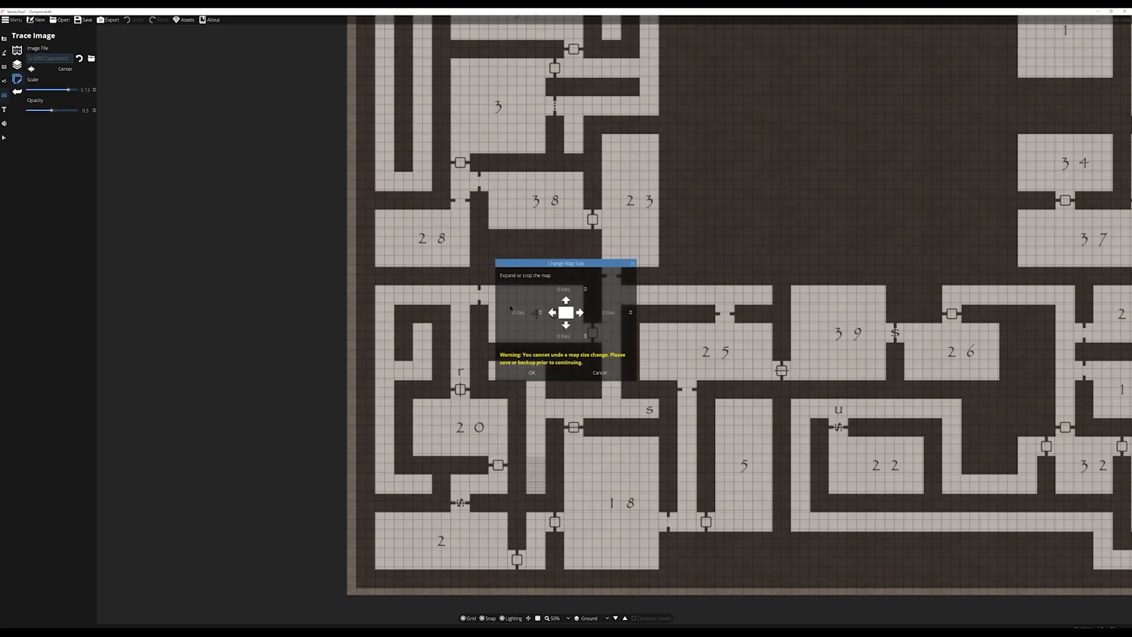
double_click(580, 289)
key(BackSpace)
click(621, 375)
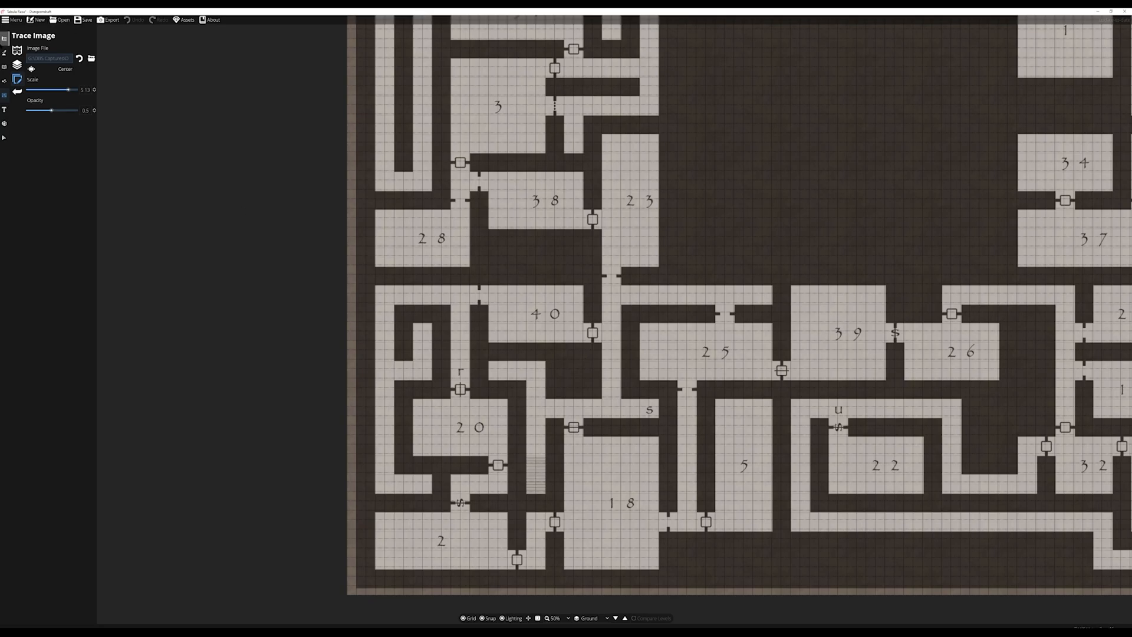
Set up the Building Tool near room 1 with the plain grey stone wall and the pale green flagstone floor.
click(5, 39)
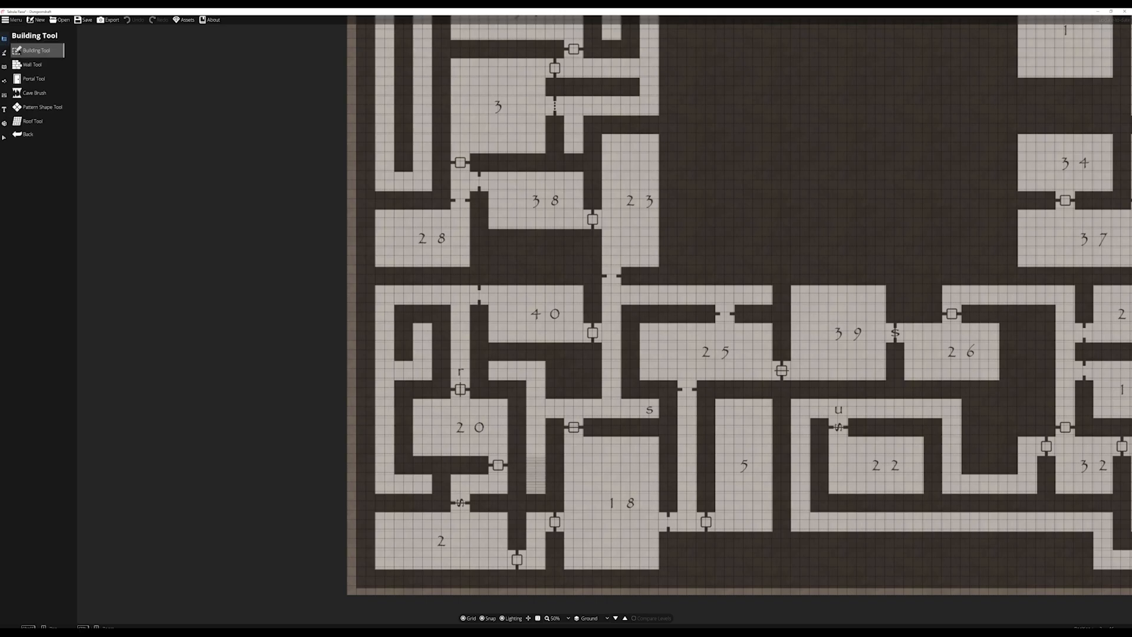
click(37, 50)
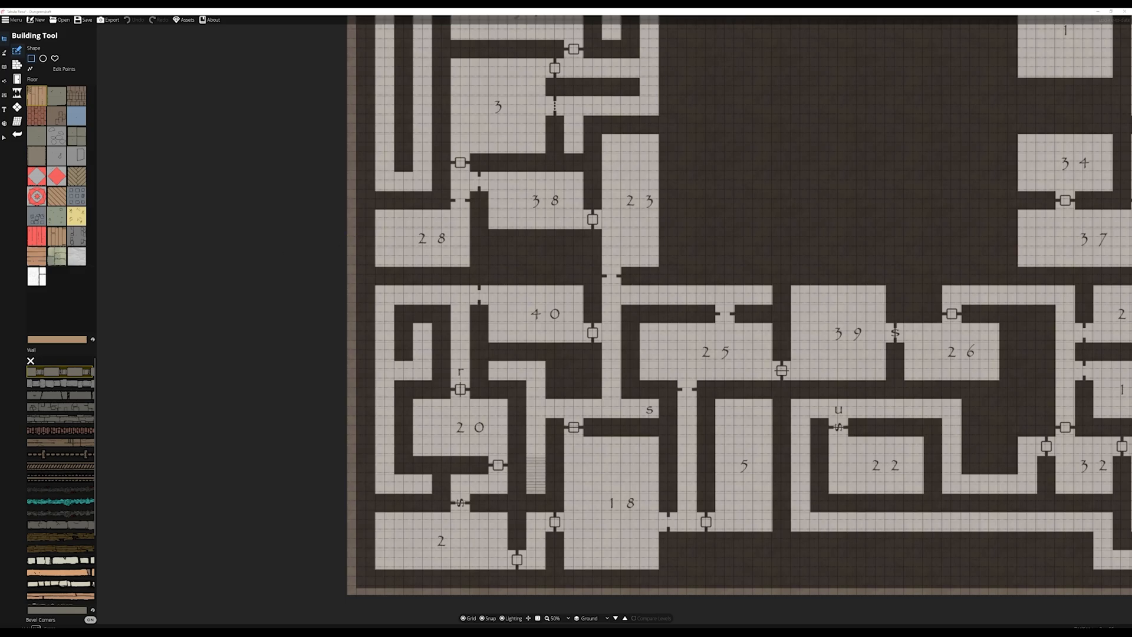
drag(534, 349, 550, 601)
drag(497, 336, 489, 531)
mouse_move(486, 360)
mouse_down()
mouse_move(381, 471)
mouse_move(116, 458)
mouse_up()
drag(360, 546, 364, 412)
drag(341, 453, 469, 450)
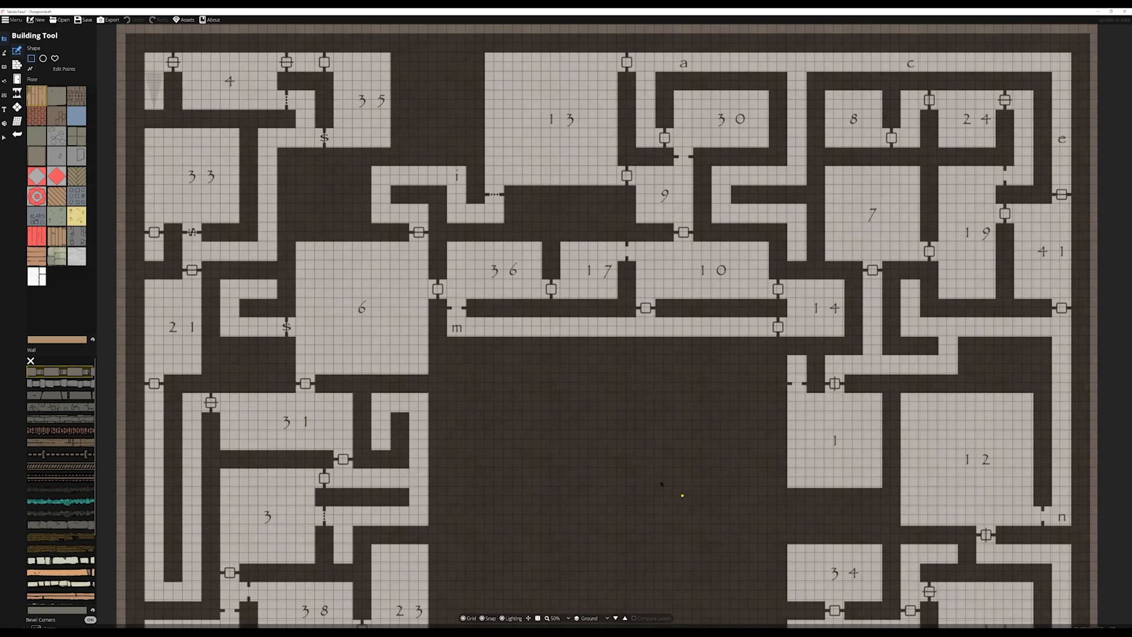
drag(681, 494, 422, 449)
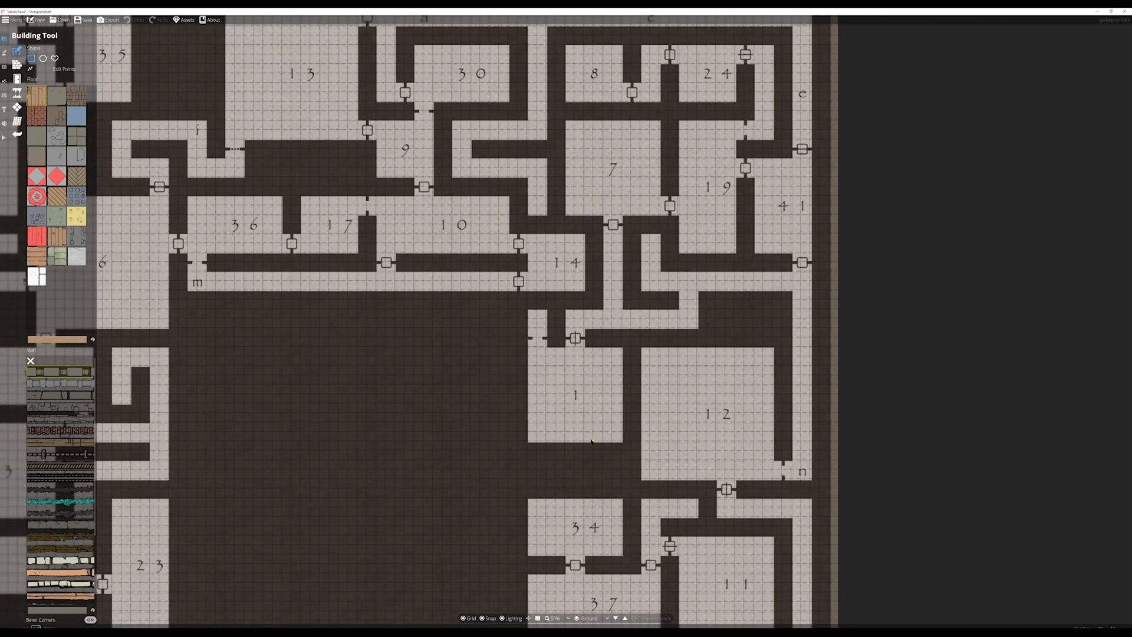
scroll(606, 438, up, 3)
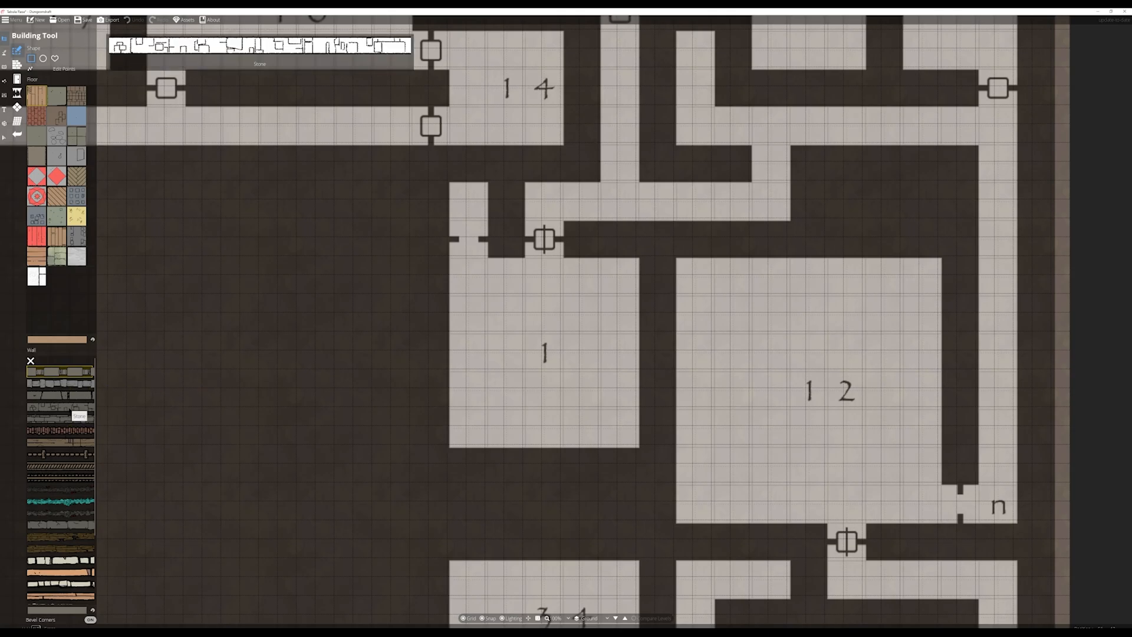
click(60, 525)
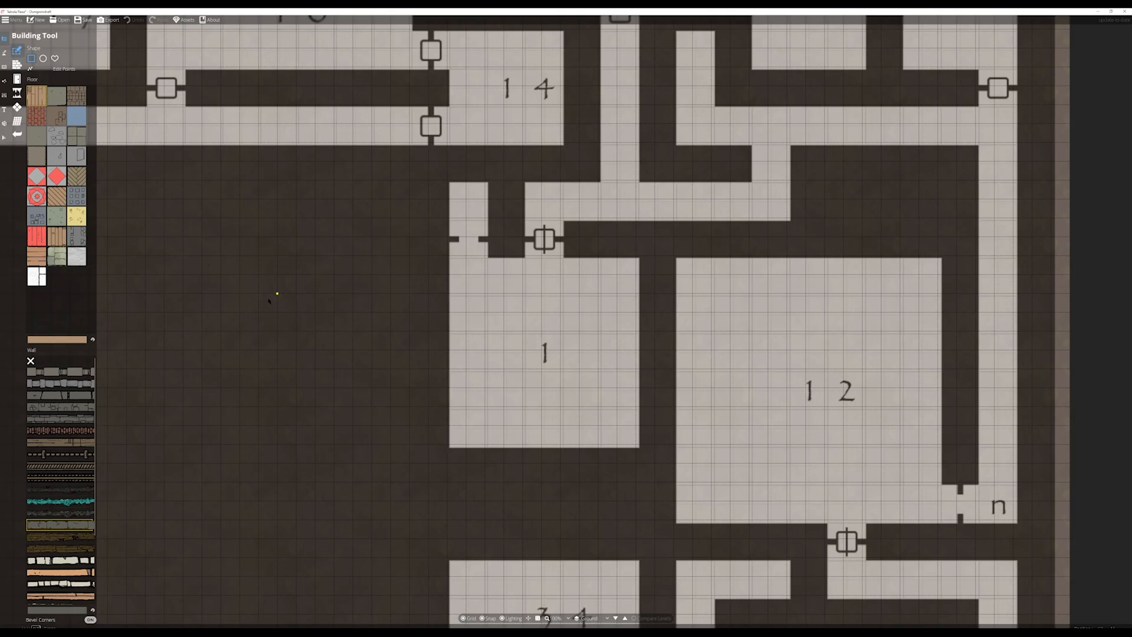
click(57, 258)
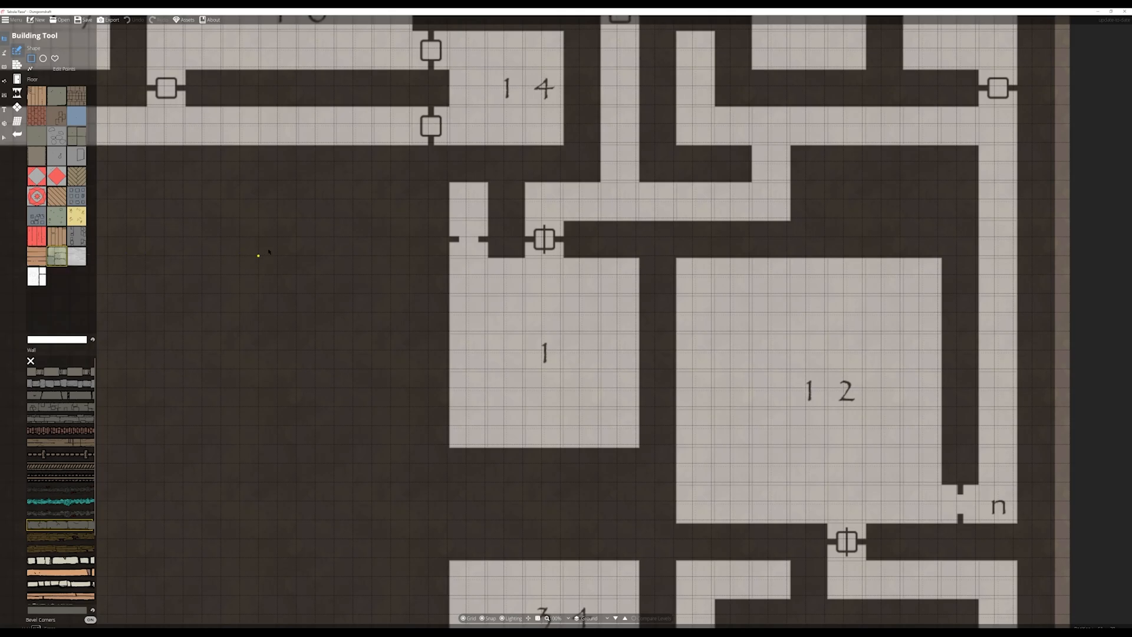
Build room 1 over the trace, adding the short passage at its northwest corner and the door passage with the corridor running east.
drag(447, 256, 636, 446)
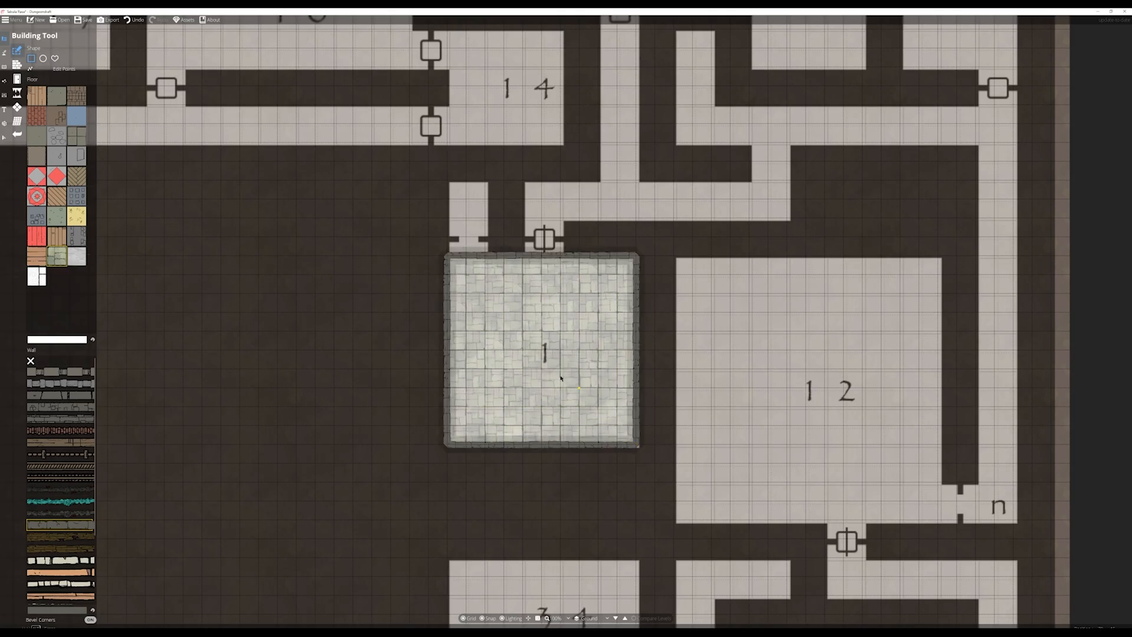
drag(488, 258, 457, 188)
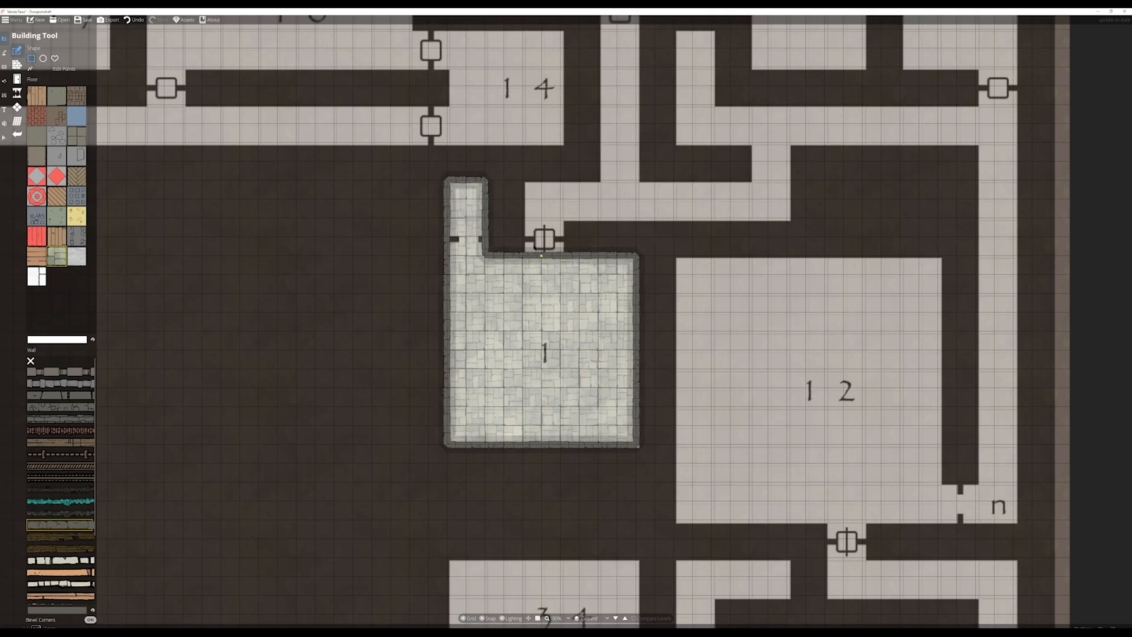
drag(526, 254, 790, 219)
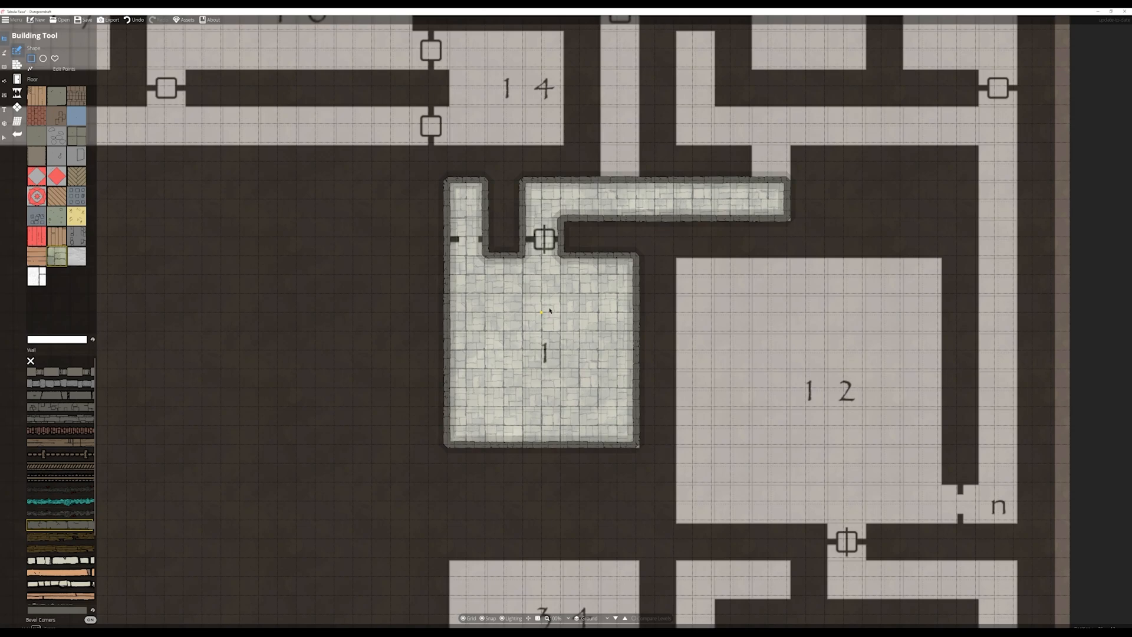
Add plain grey stone walls across both passages north of room 1, along the traced archway and door lines.
click(18, 64)
click(22, 67)
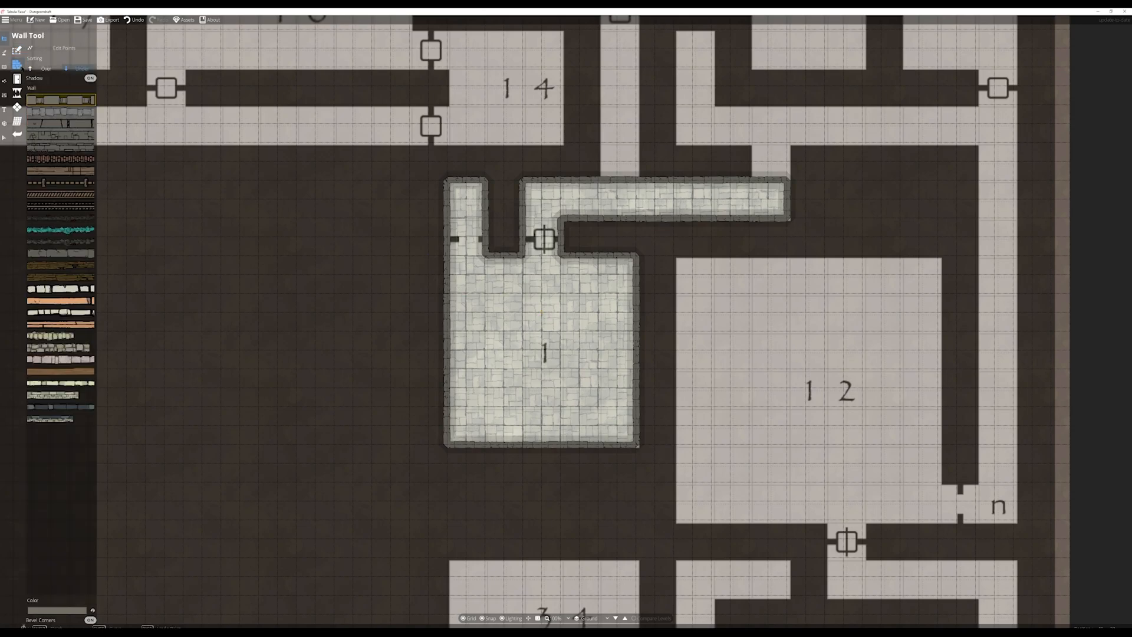
click(61, 253)
click(484, 238)
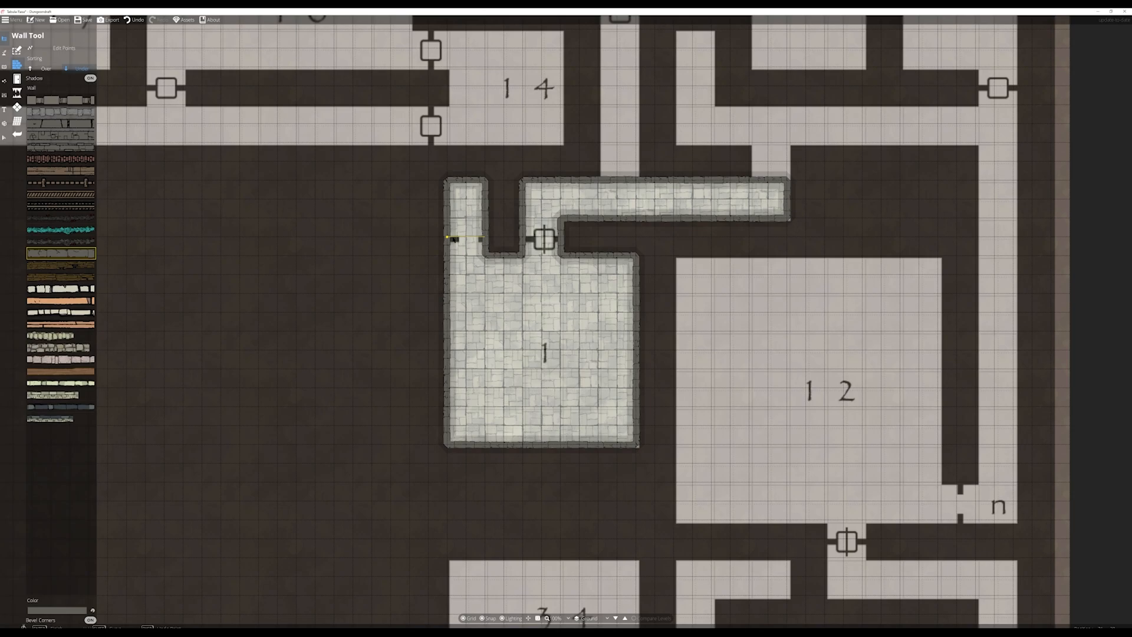
double_click(447, 237)
click(522, 239)
double_click(560, 238)
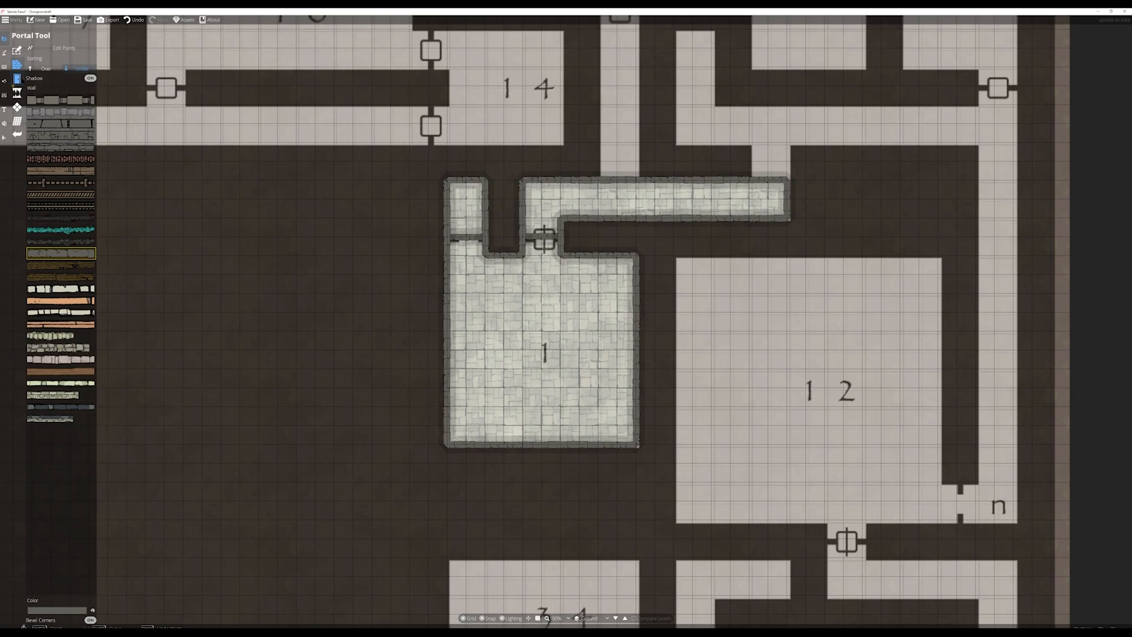
Place a Threshold portal in the new wall across room 1's northwest passage.
click(18, 80)
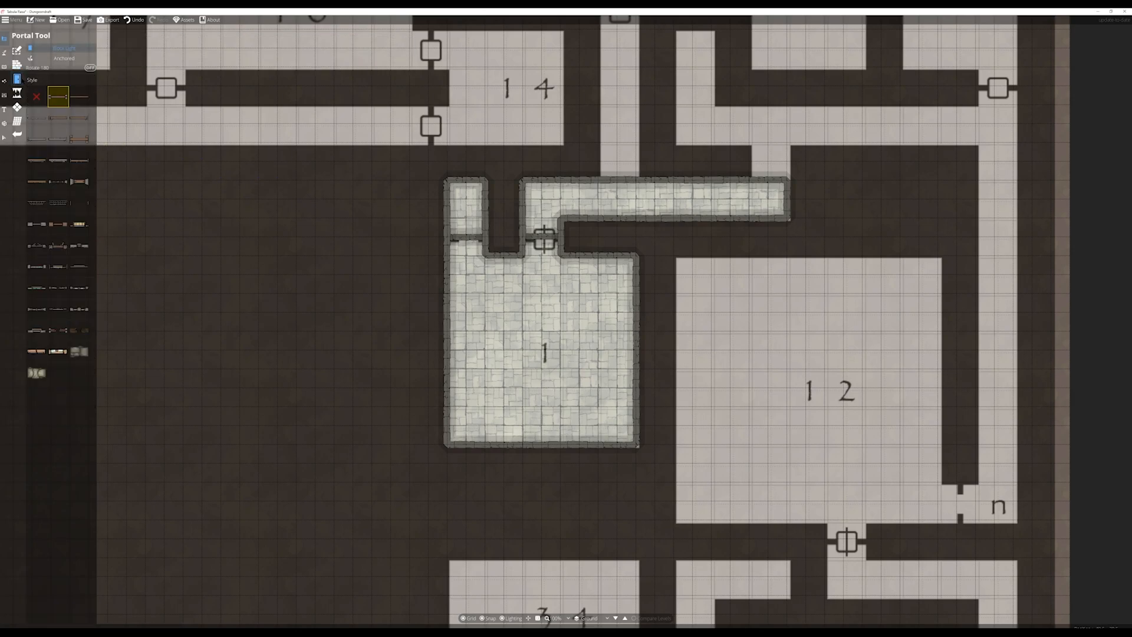
click(87, 204)
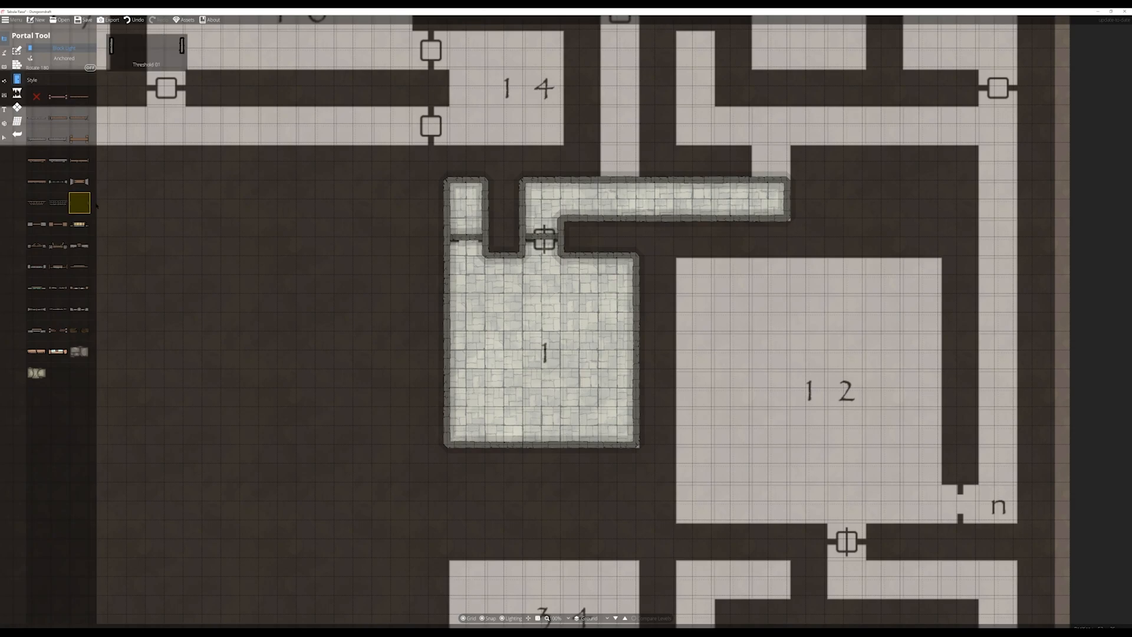
click(471, 242)
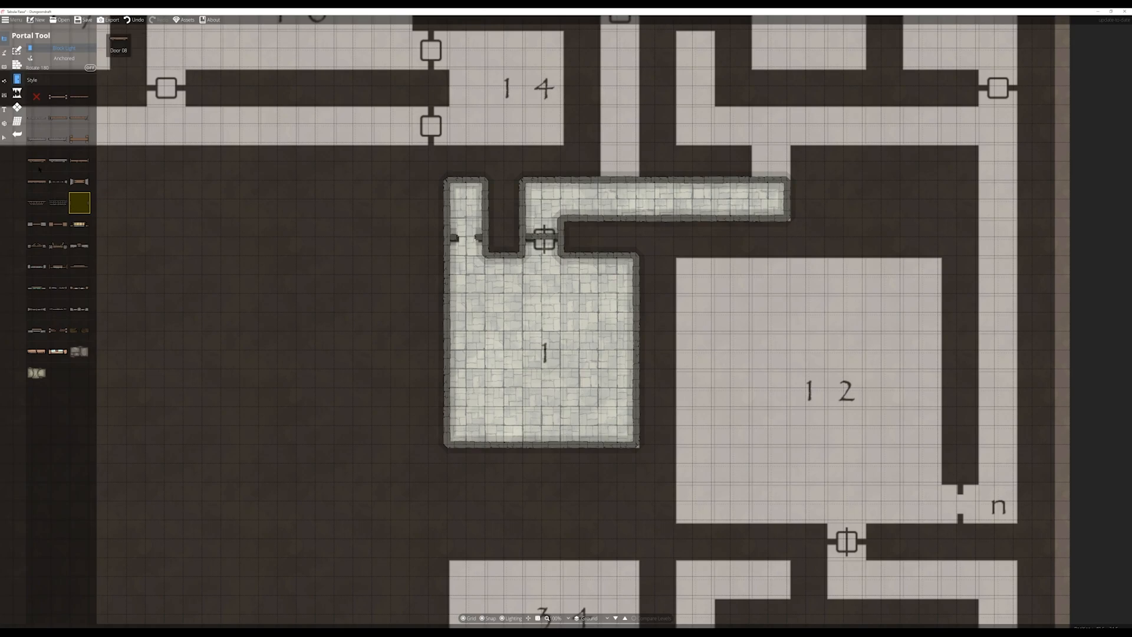
Place a door portal in the new wall across the passage with the traced door symbol north of room 1.
click(39, 162)
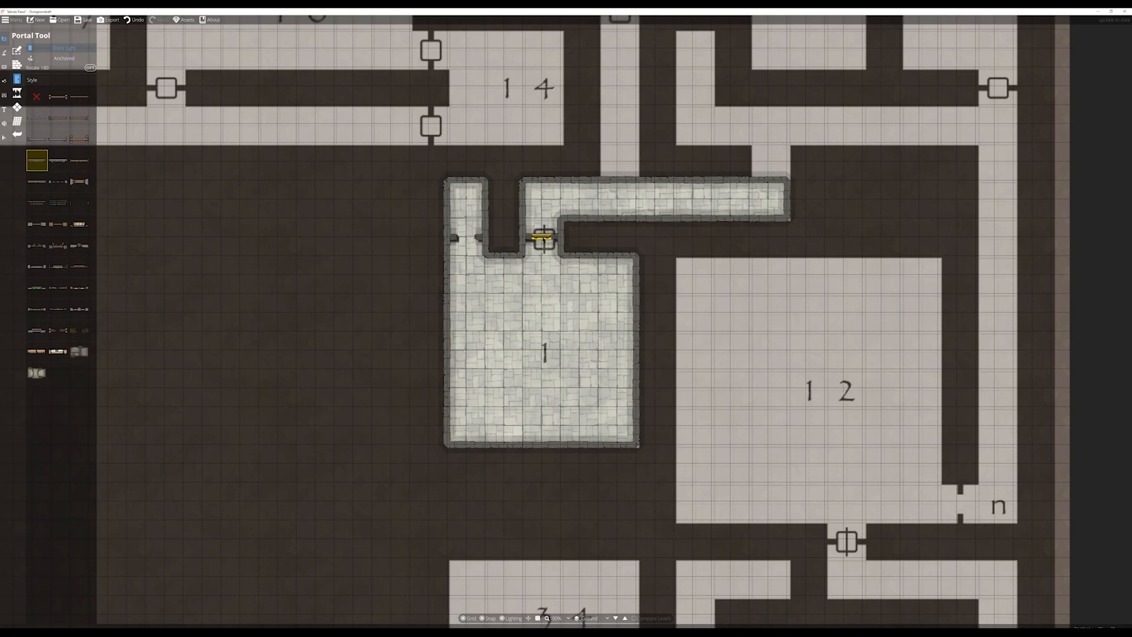
click(542, 239)
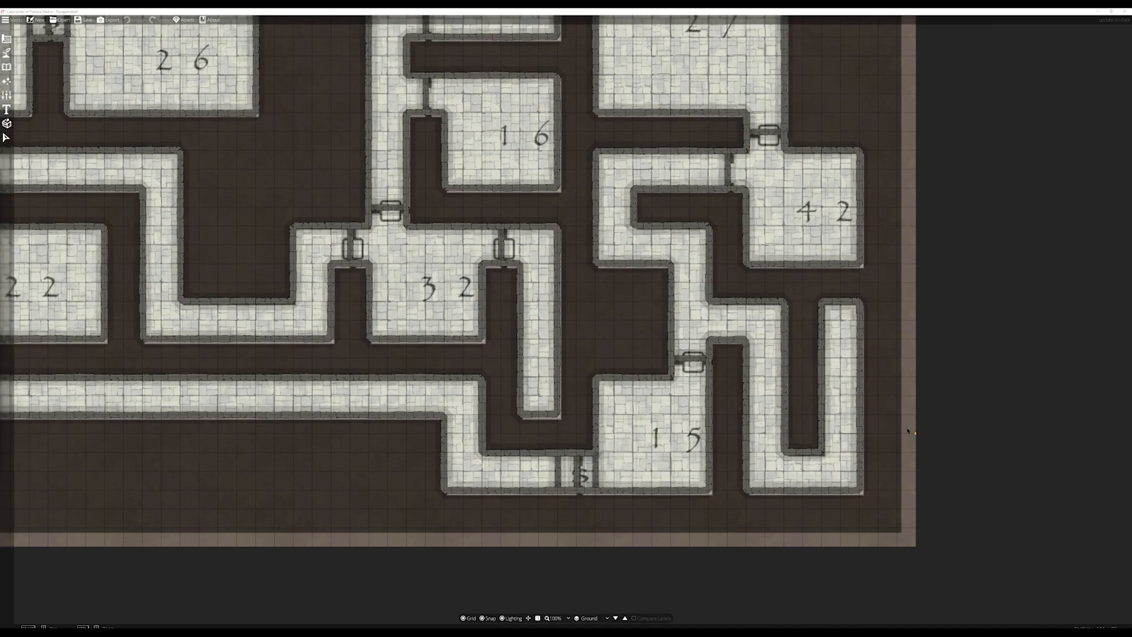
Place matching door portals in room 15's north doorway and in the S-marked secret passage west of the room.
scroll(590, 334, down, 5)
scroll(567, 322, up, 4)
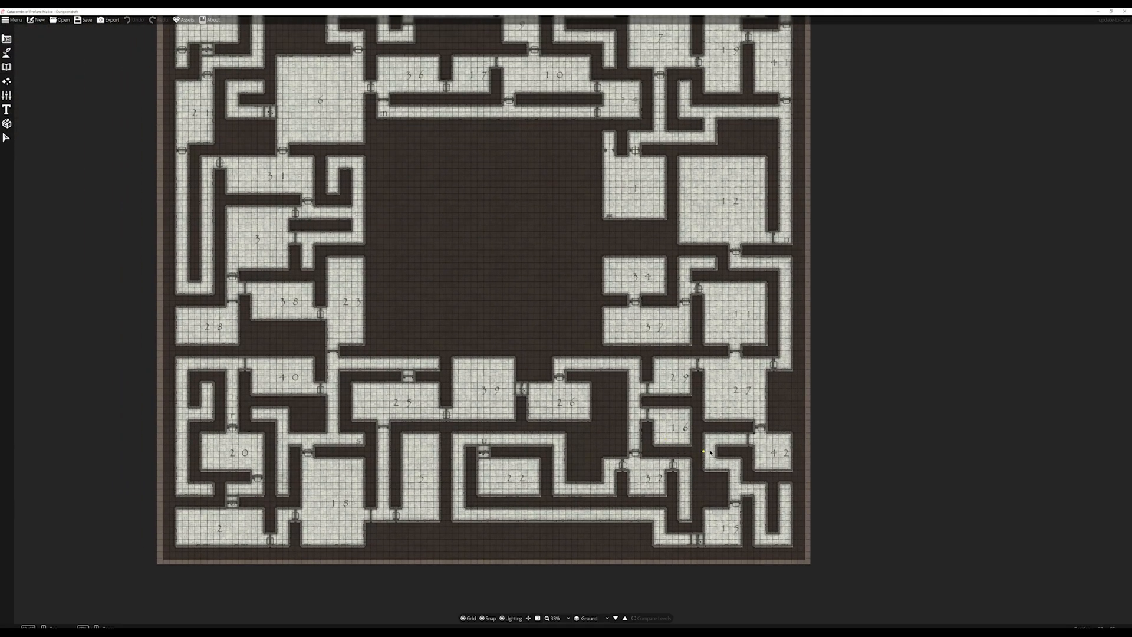
scroll(708, 451, up, 6)
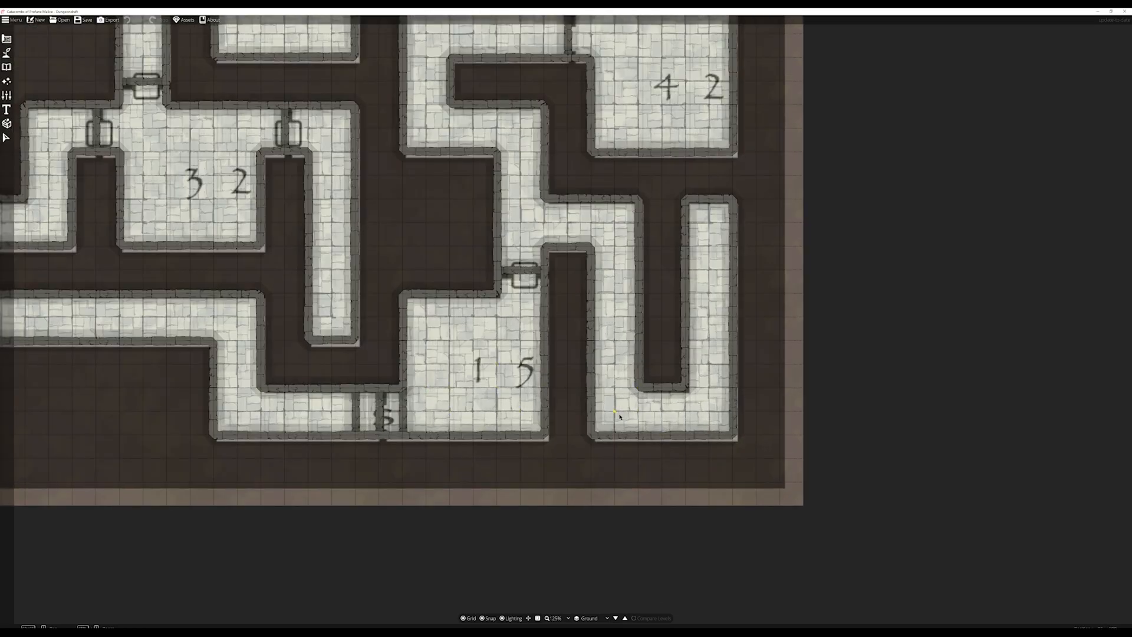
drag(620, 412, 597, 469)
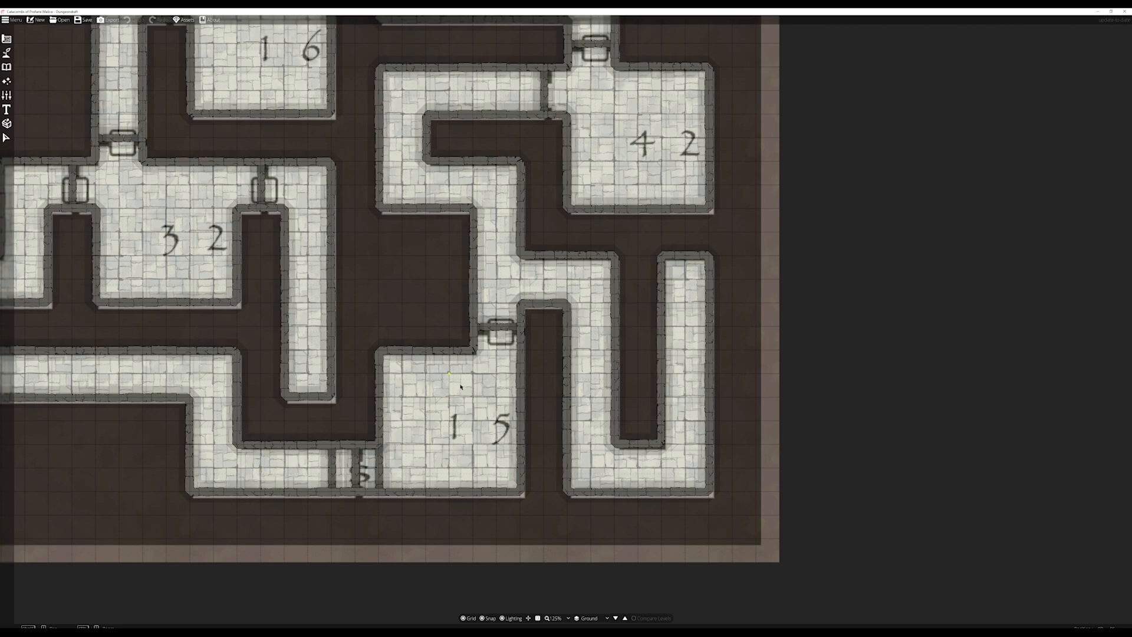
drag(473, 383, 520, 420)
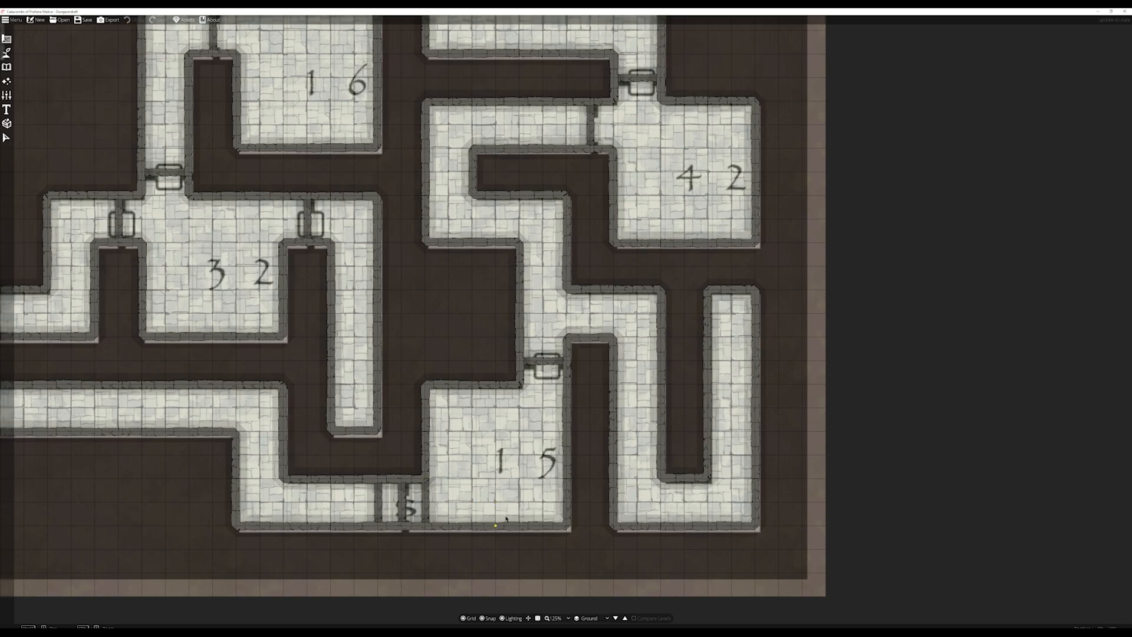
click(8, 39)
click(31, 80)
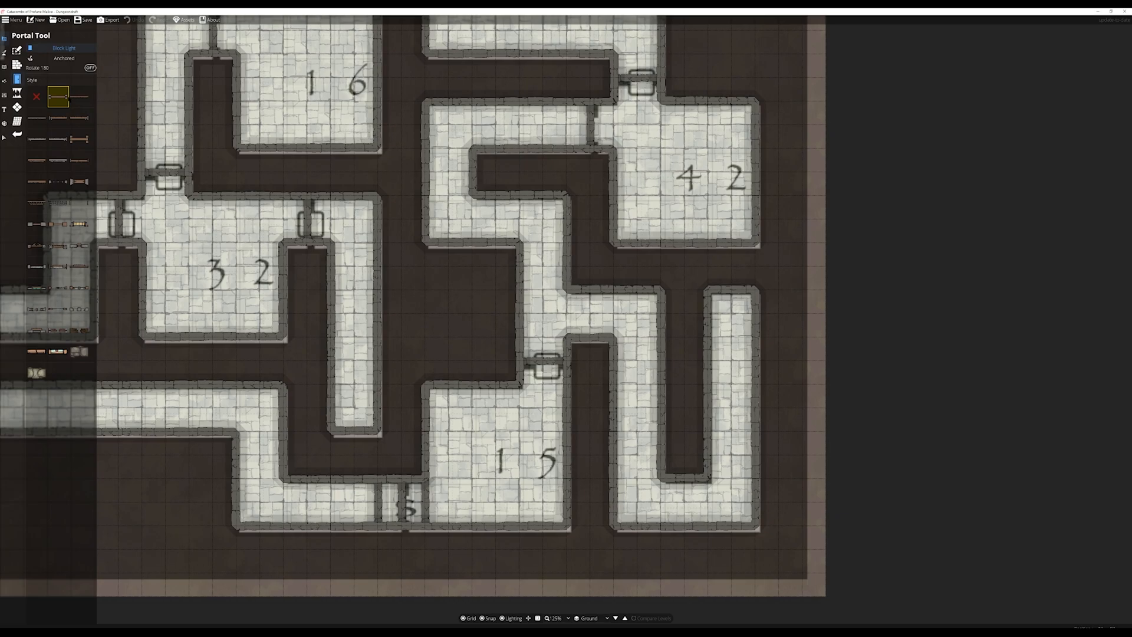
click(77, 98)
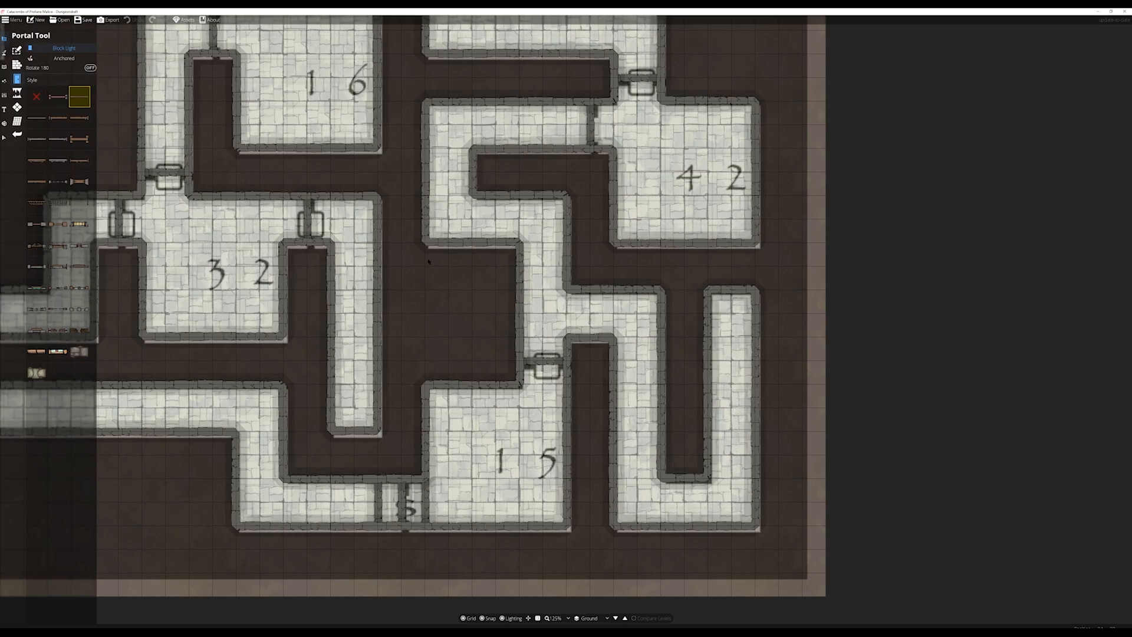
click(547, 358)
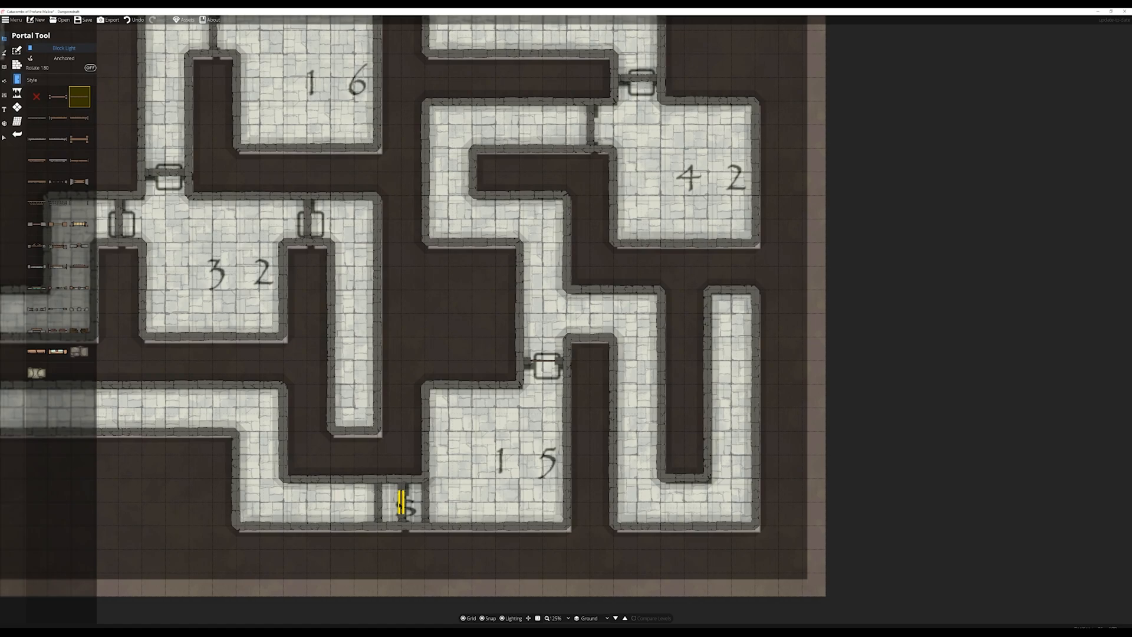
click(401, 501)
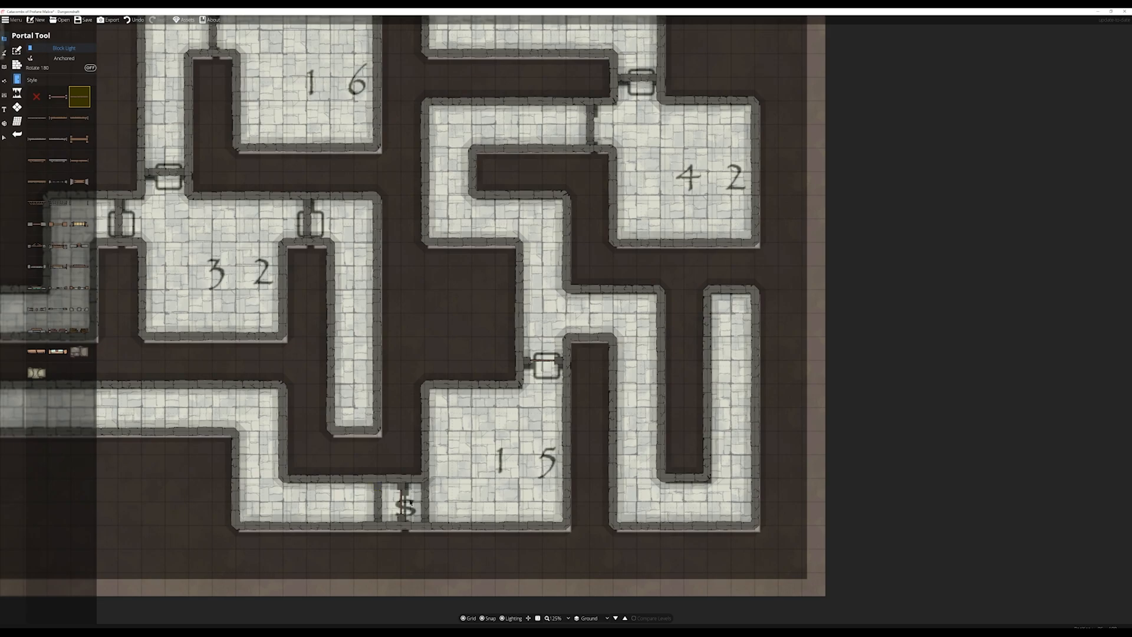
click(379, 498)
Search the object library for "statue" and place a square wood statue in room 15's southwest corner.
click(4, 66)
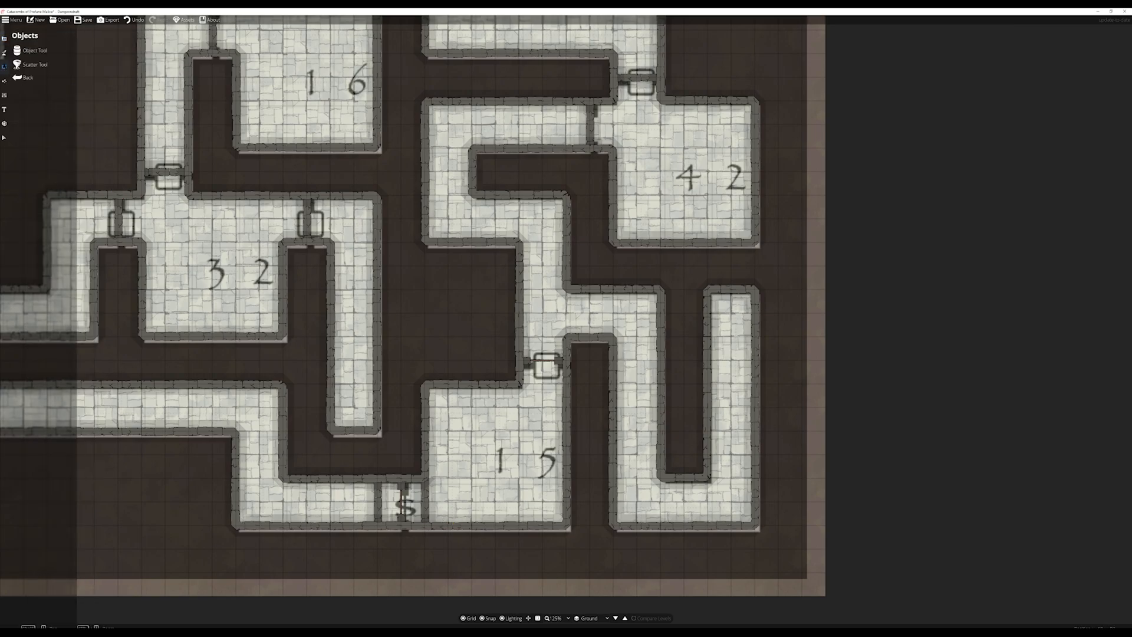
click(1092, 54)
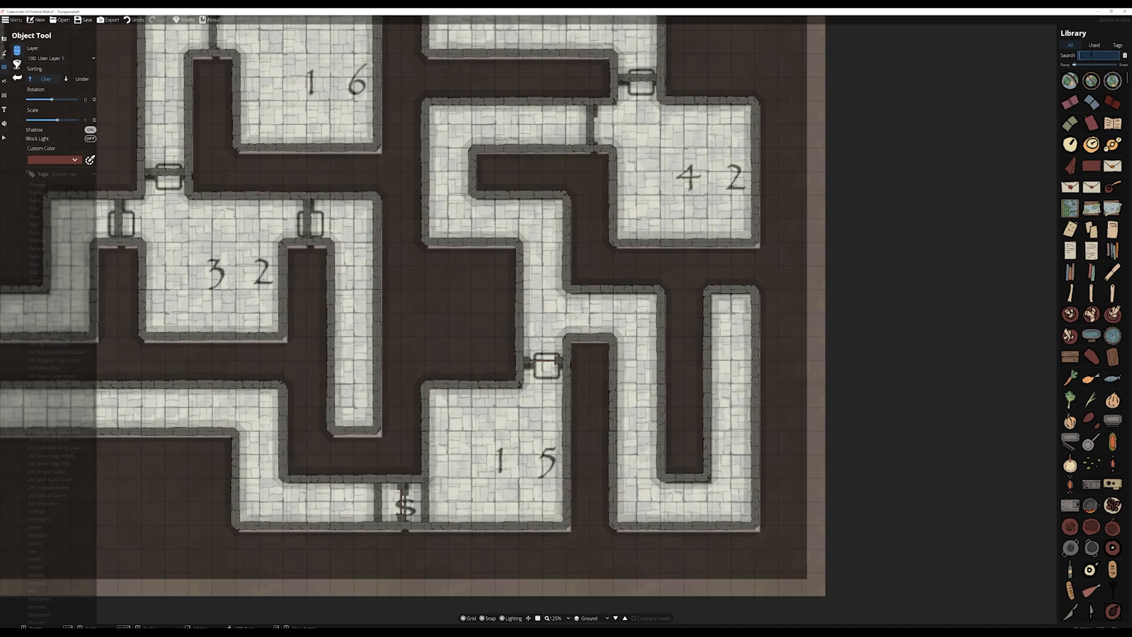
text(statu)
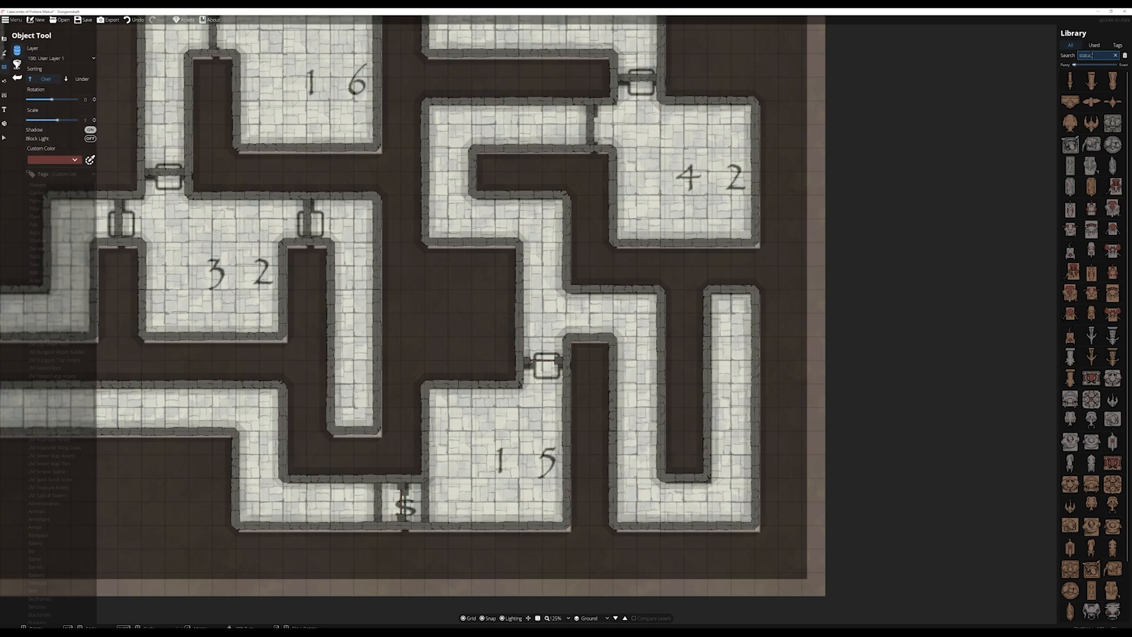
text(e)
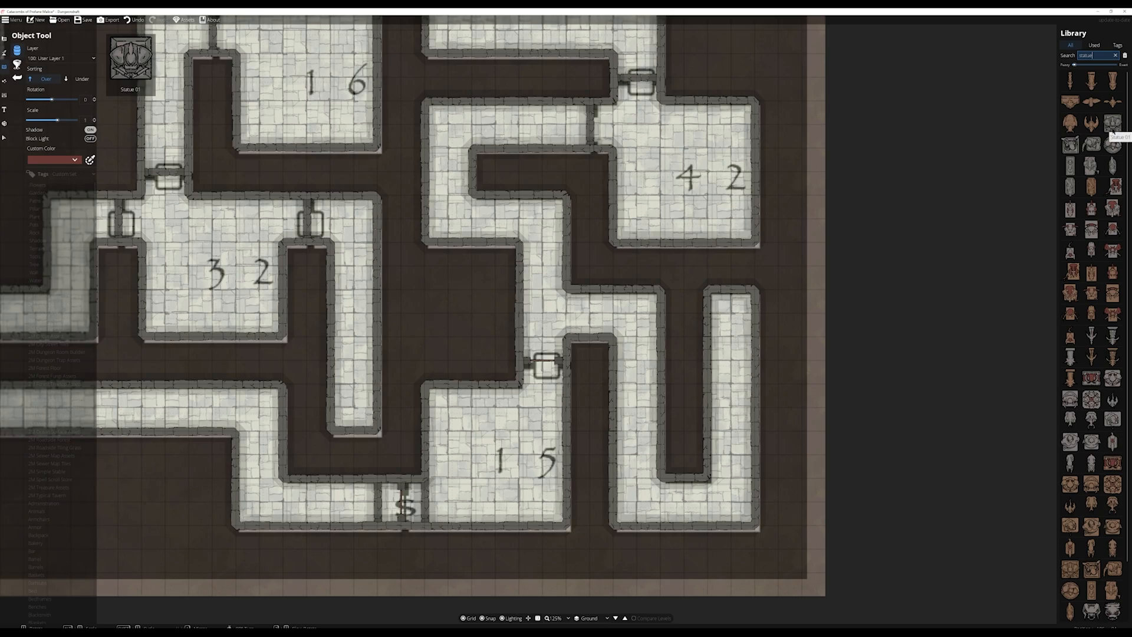
scroll(1114, 133, down, 3)
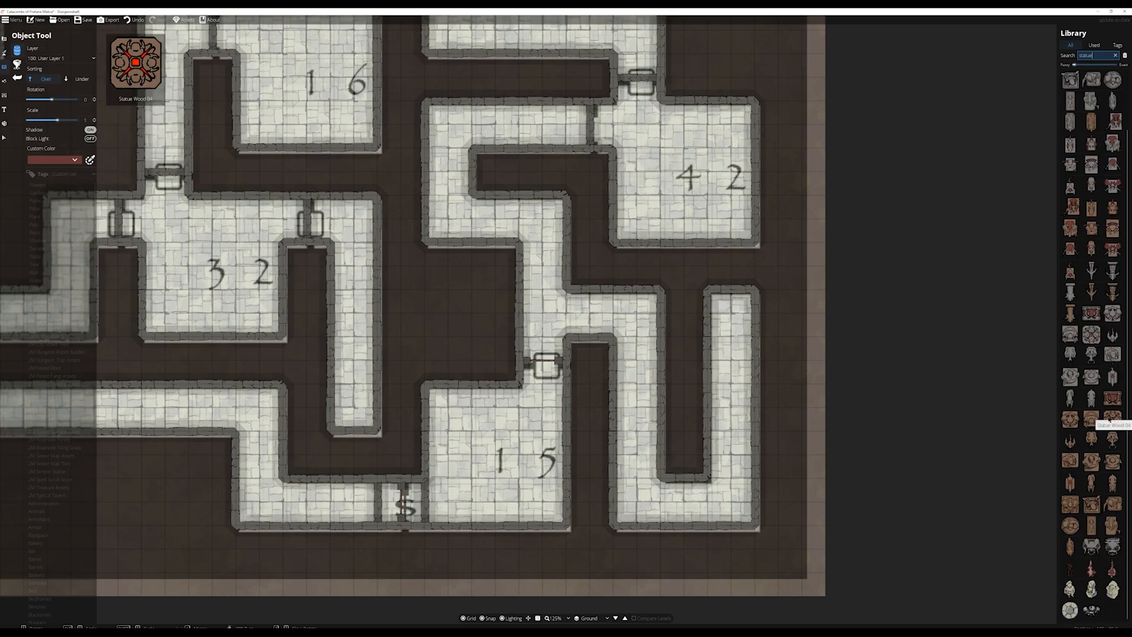
click(1111, 420)
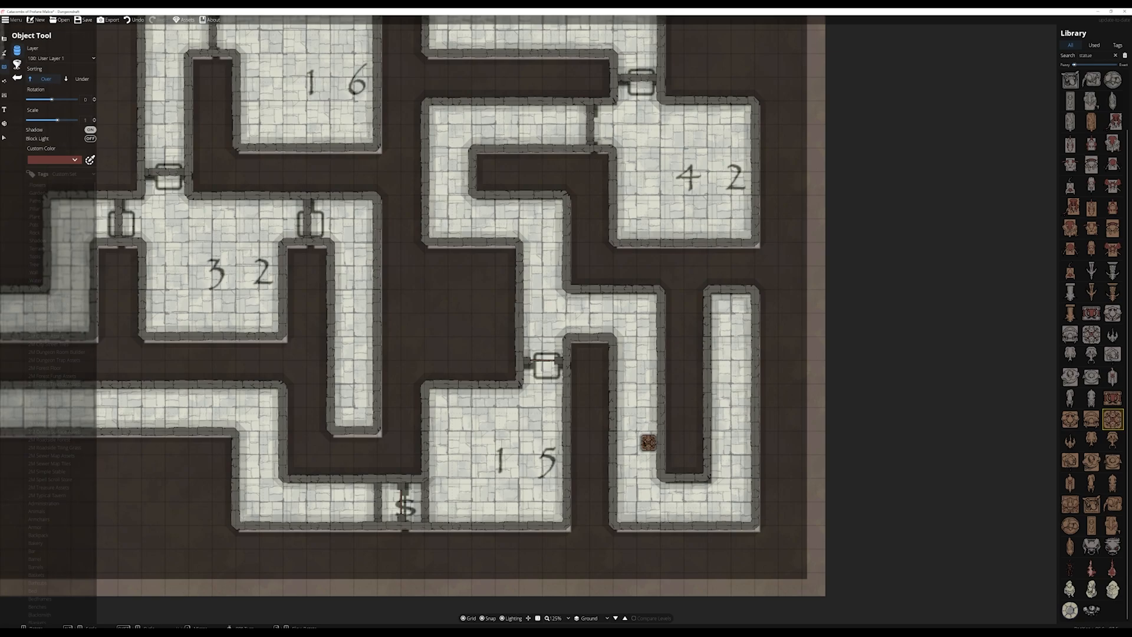
click(436, 501)
Search the object library for "stone" and place a round stone-rimmed floor hole in the middle of room 15.
scroll(557, 425, up, 1)
scroll(514, 451, up, 2)
scroll(514, 451, up, 2)
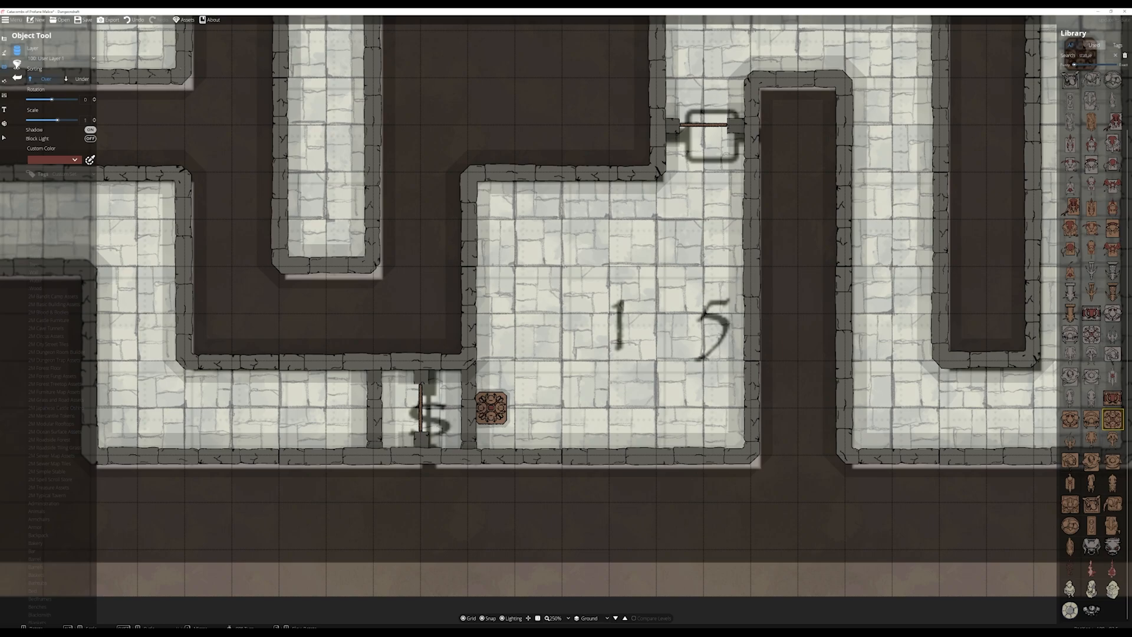
scroll(1083, 95, up, 1)
drag(1100, 55, 1063, 55)
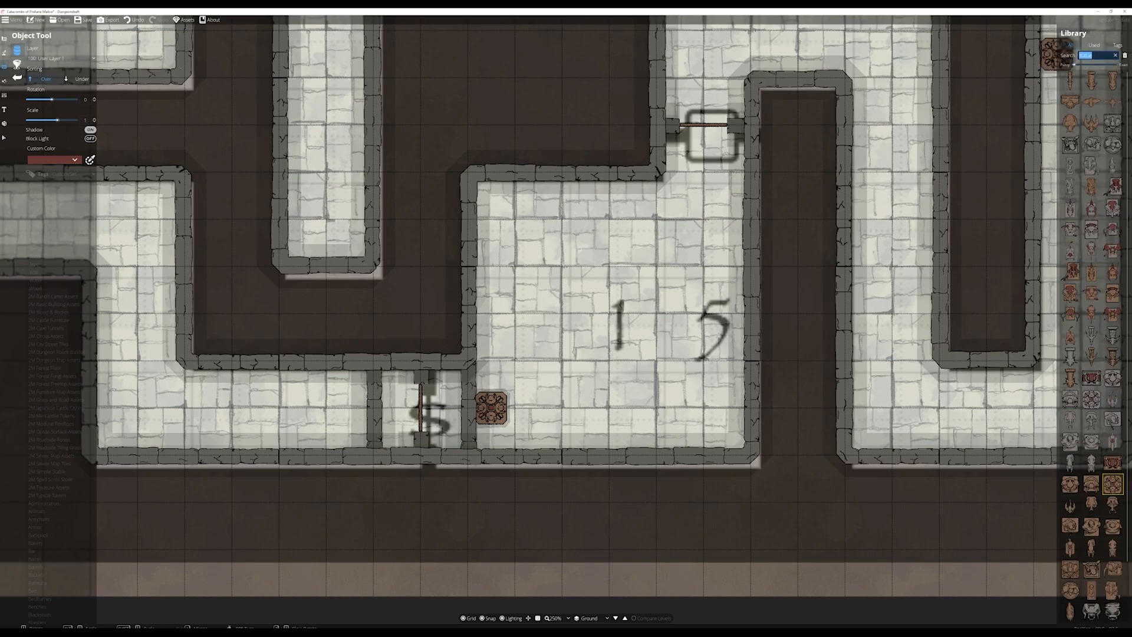
text(ston)
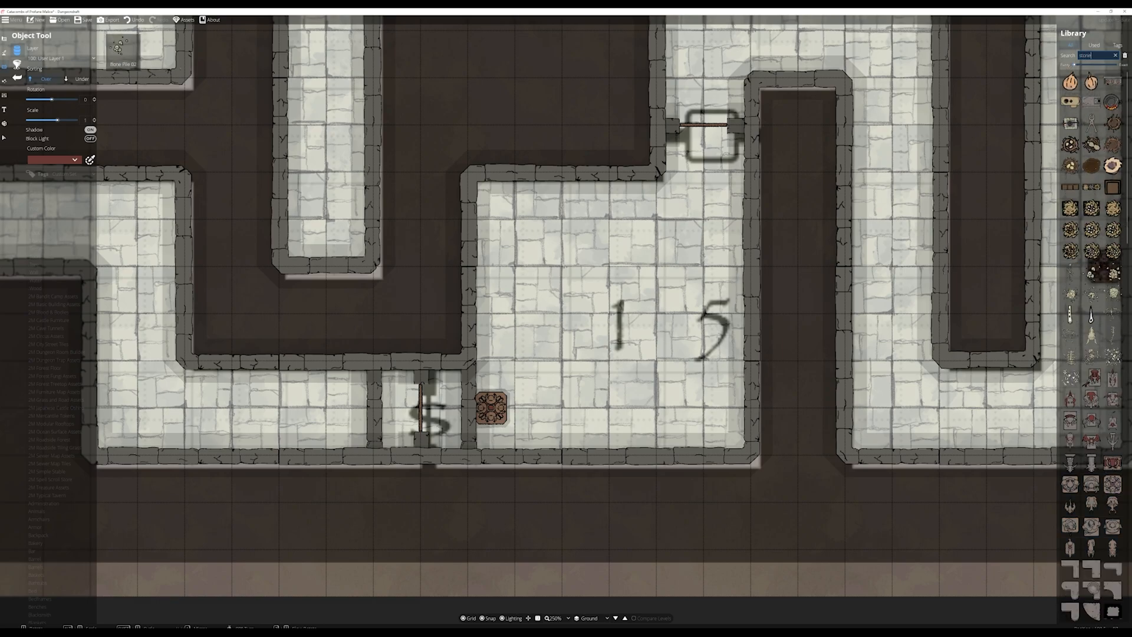
scroll(1102, 315, down, 8)
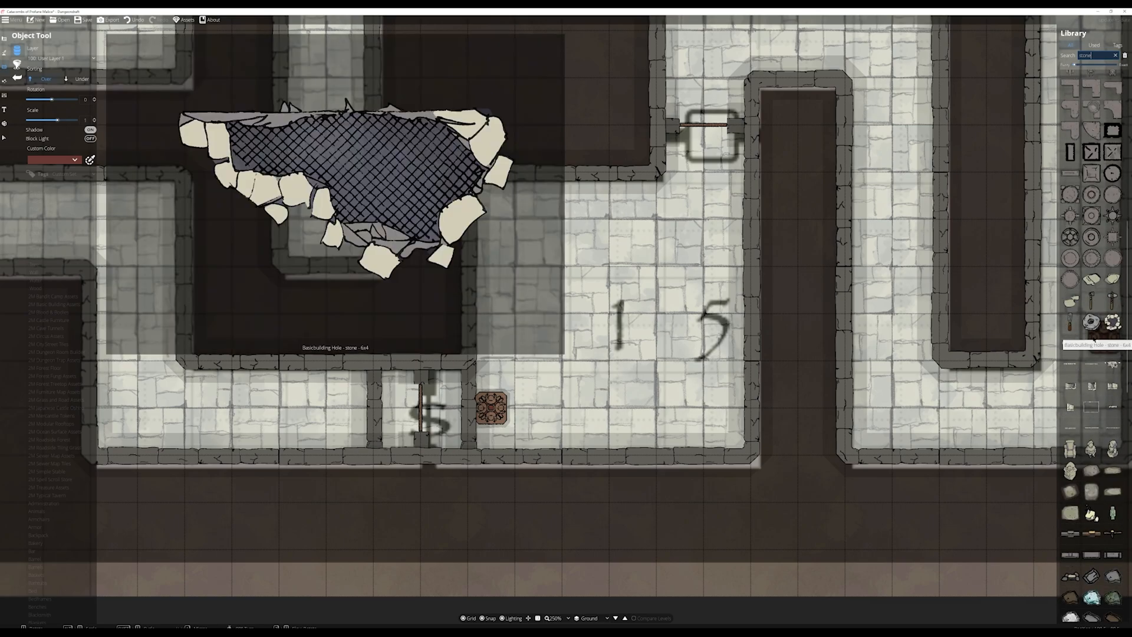
click(1113, 321)
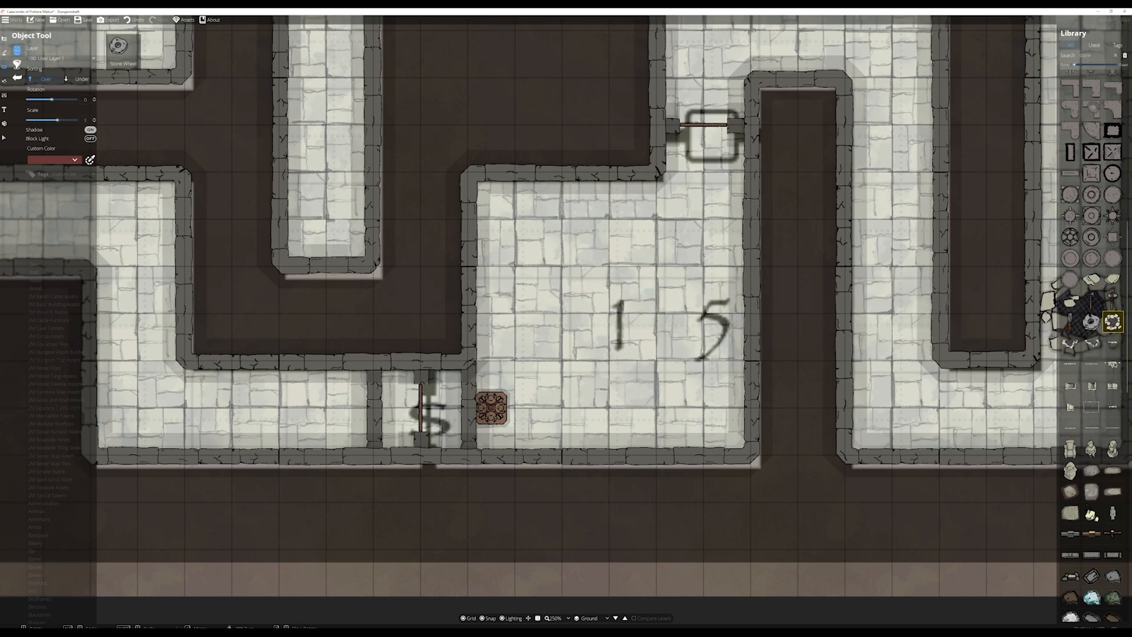
mouse_move(1111, 319)
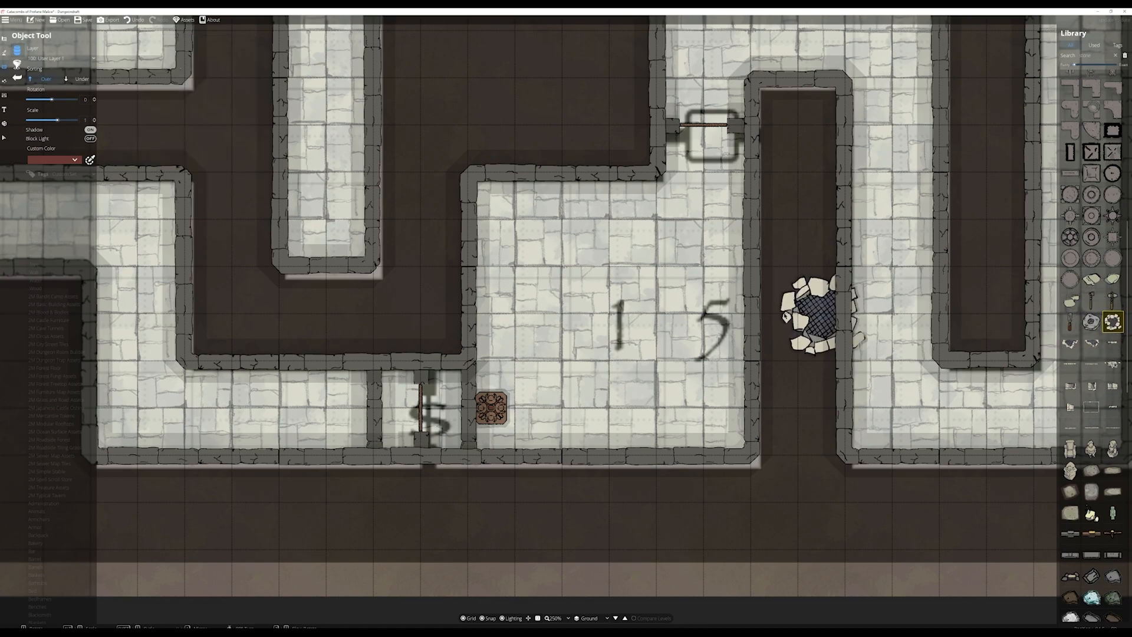
click(608, 312)
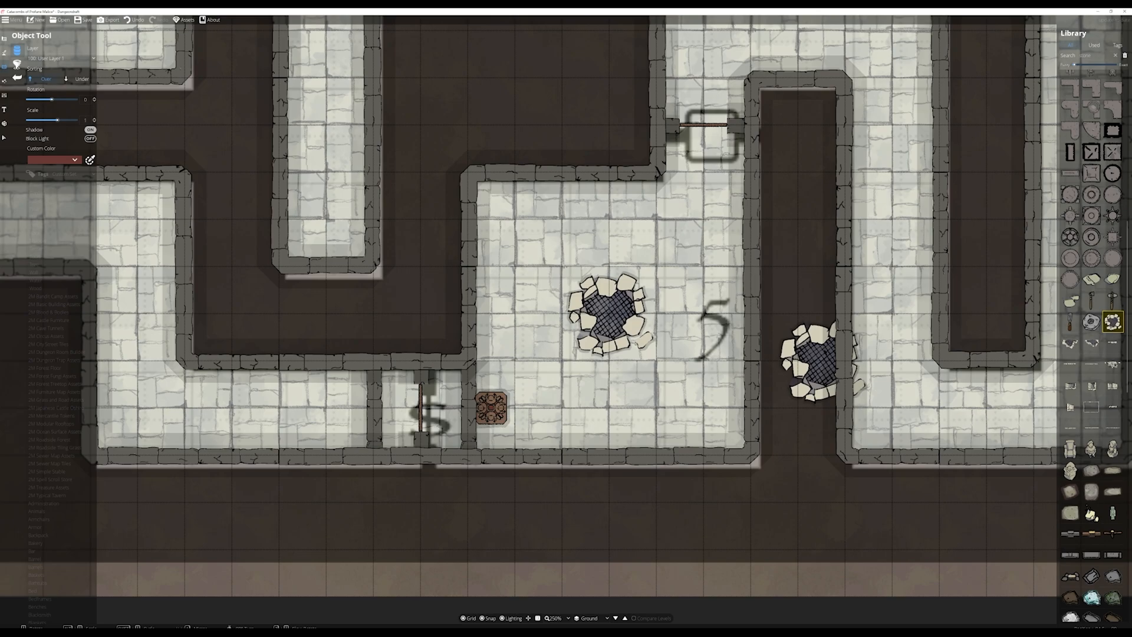
Find a sword with the search "sword" and place it at scale 0.5 in room 15's northwest corner.
drag(1094, 55, 1066, 56)
text(sword)
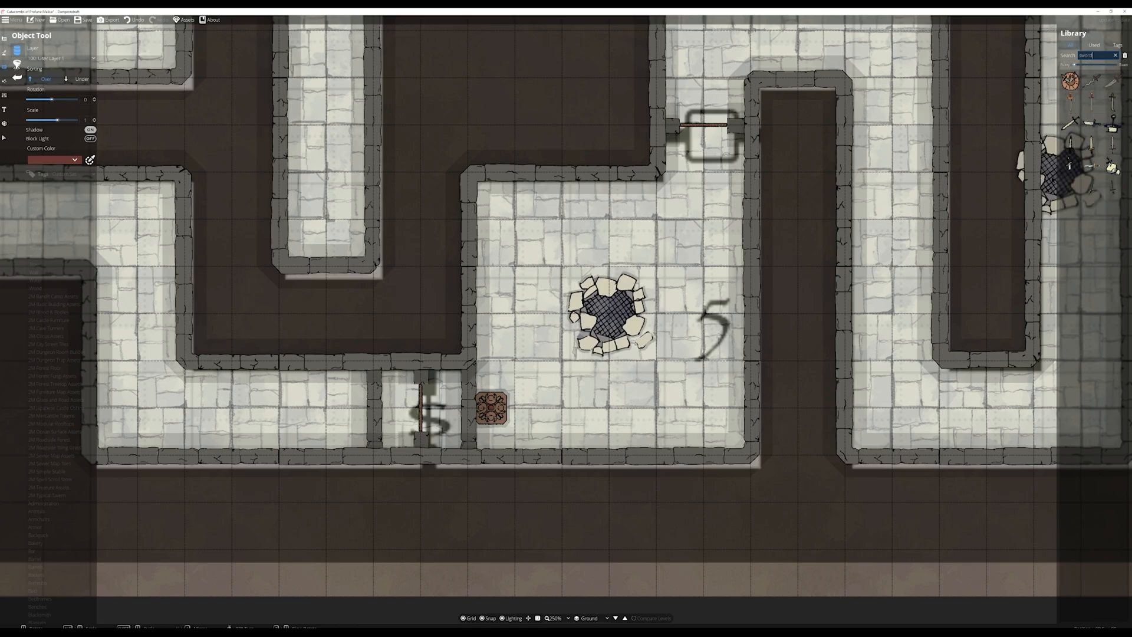
click(1070, 166)
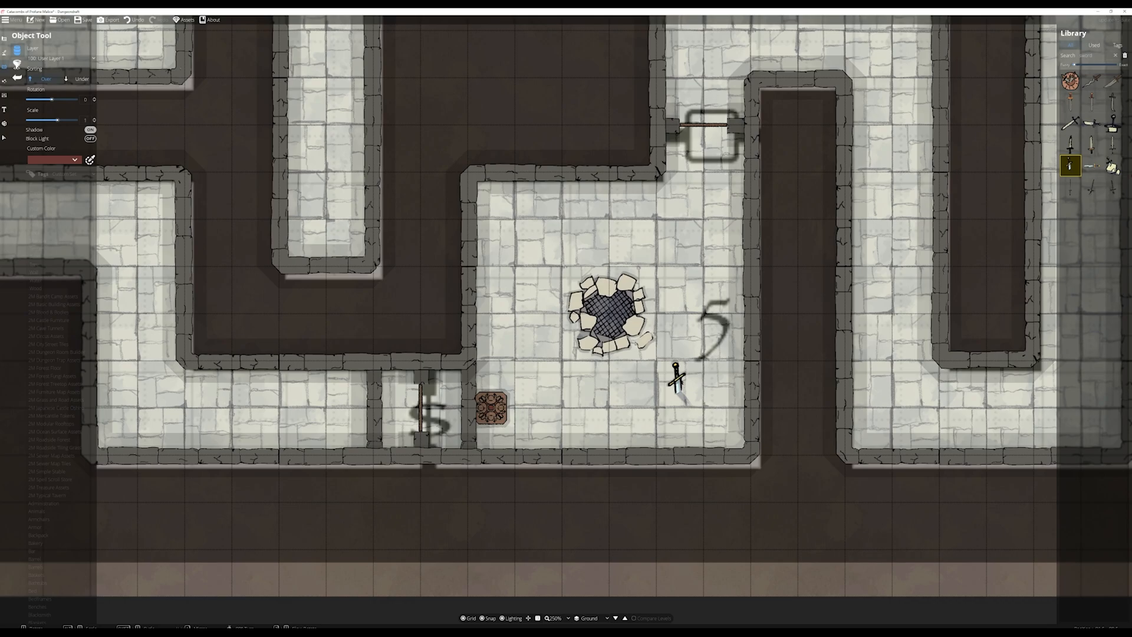
click(85, 120)
key(Return)
click(489, 192)
click(560, 239)
drag(573, 246, 644, 270)
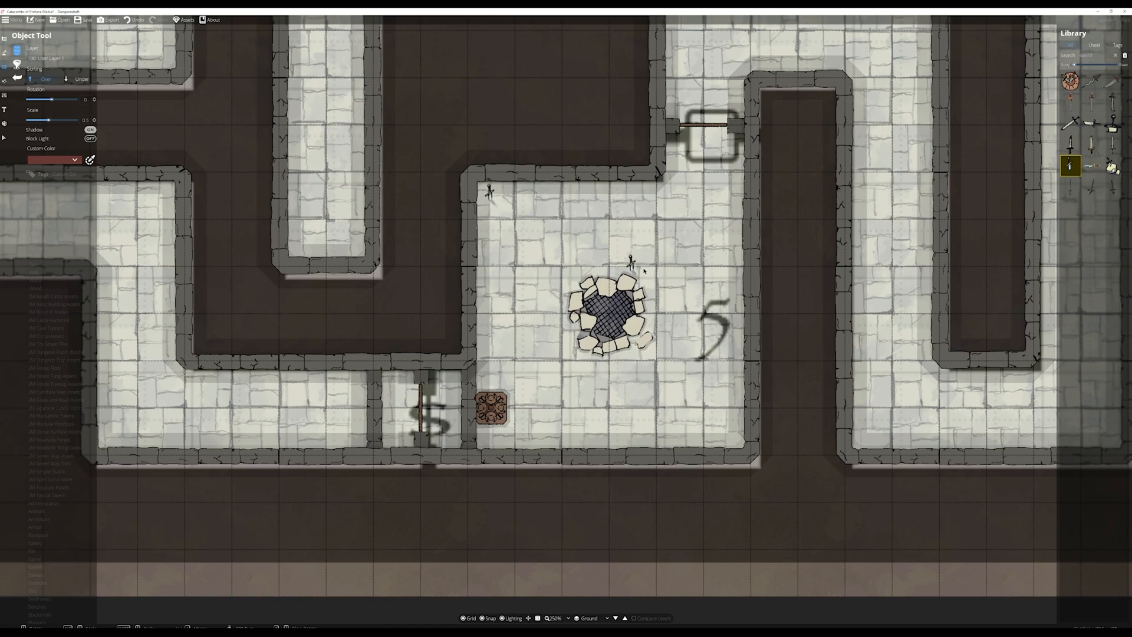
key(Delete)
Try a warm yellow light inside room 15 with the Light Tool.
click(4, 82)
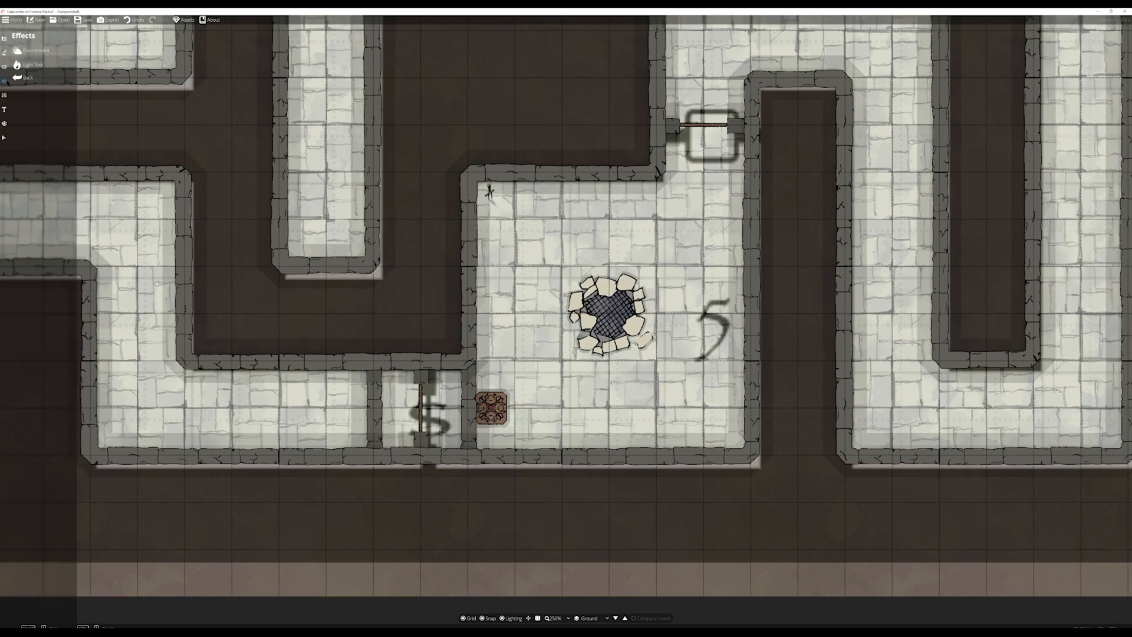
click(29, 64)
click(514, 235)
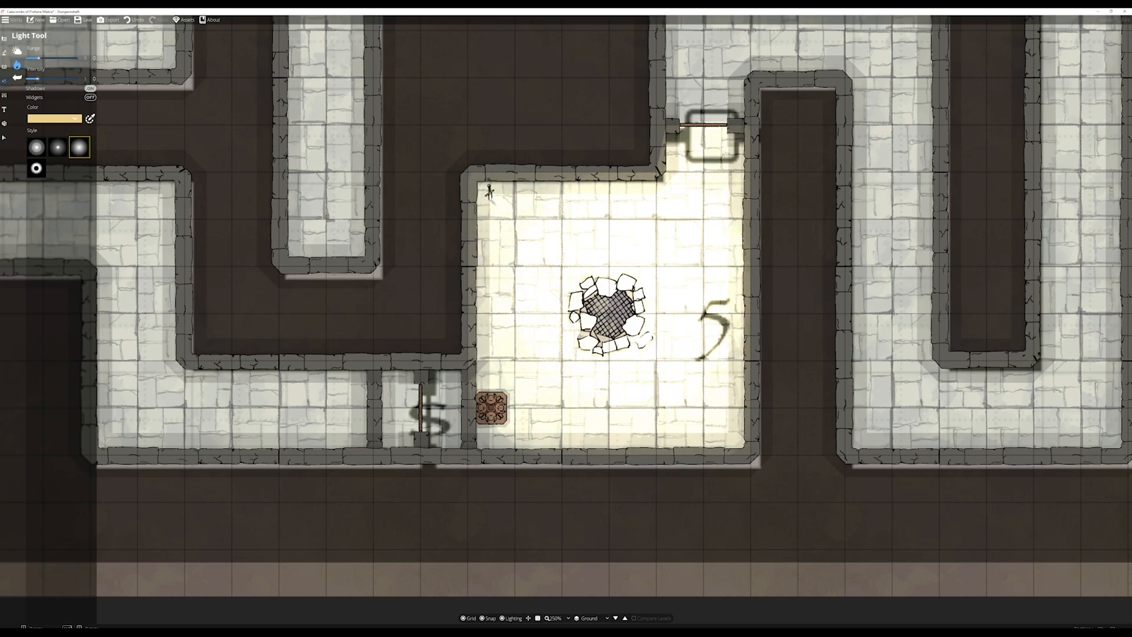
Place a small green plant object at scale 1, rotated along room 15's west wall, with grid snapping turned off.
click(6, 67)
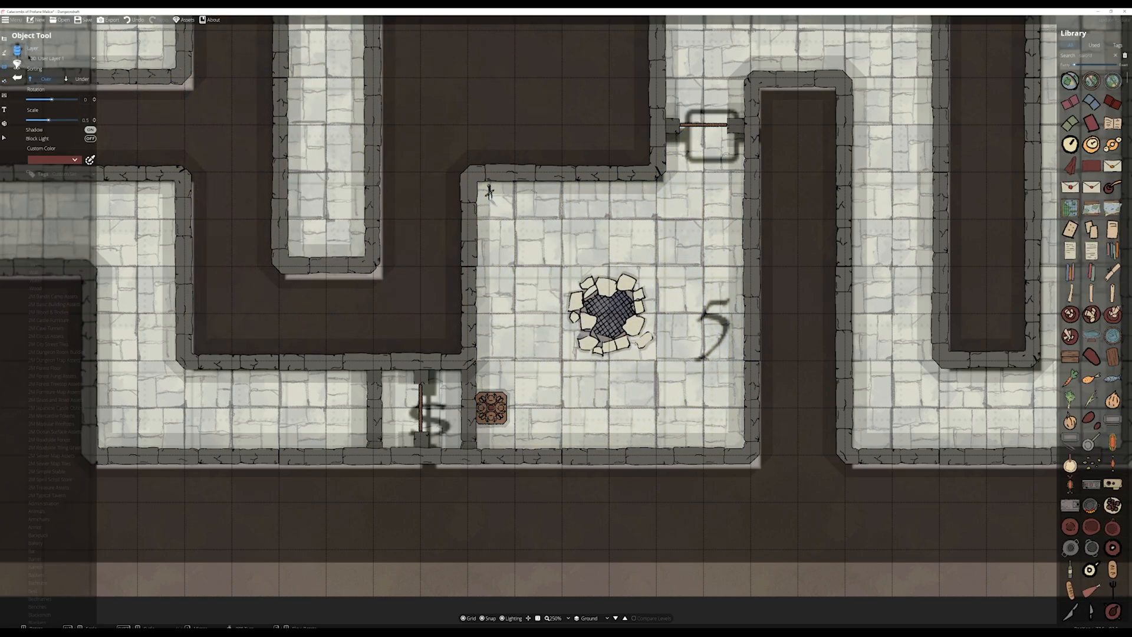
double_click(1083, 55)
text(plant)
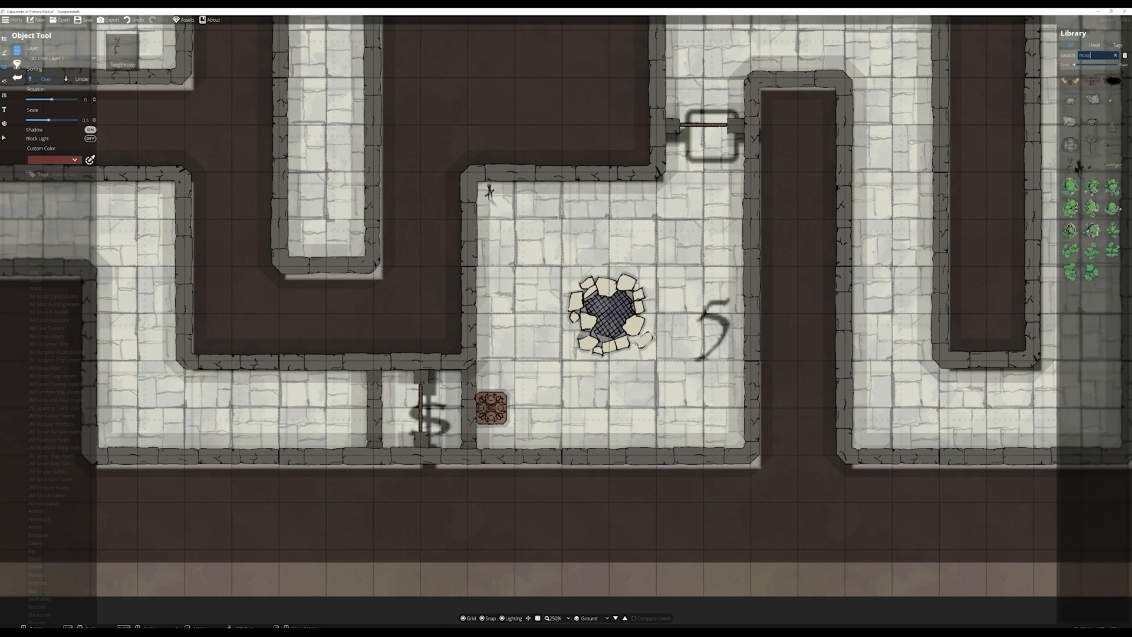
click(1092, 166)
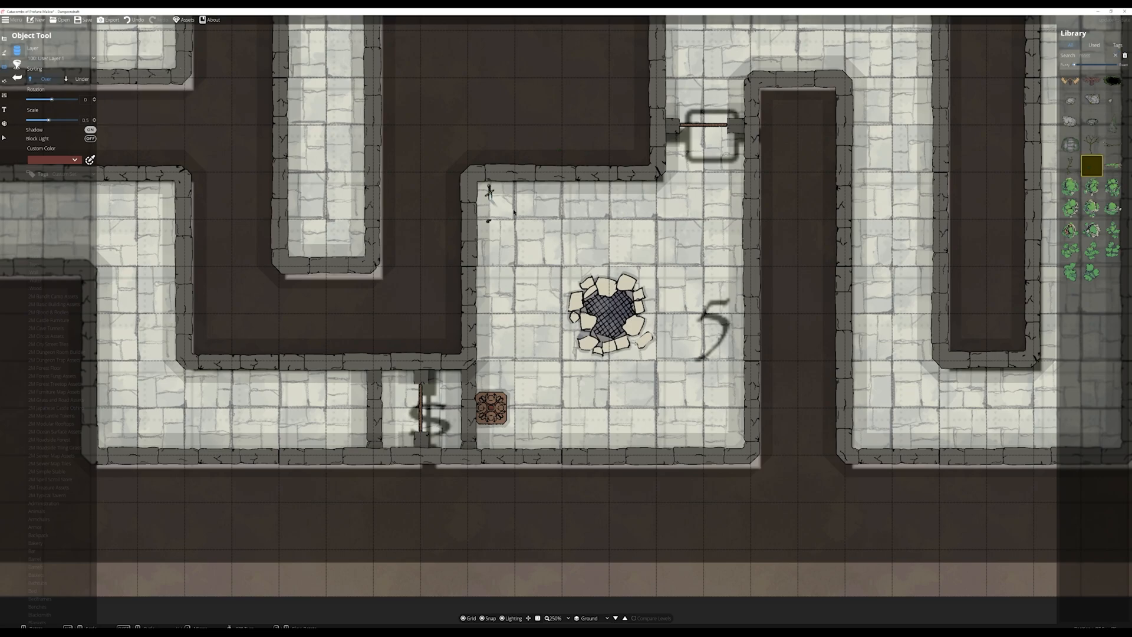
mouse_move(1103, 171)
double_click(85, 120)
text(1)
key(Return)
scroll(482, 236, down, 4)
scroll(481, 236, up, 13)
click(487, 618)
click(479, 243)
Place a warm yellow light with range 3 and intensity 0.1 on the green plant at room 15's west wall.
click(4, 80)
click(32, 65)
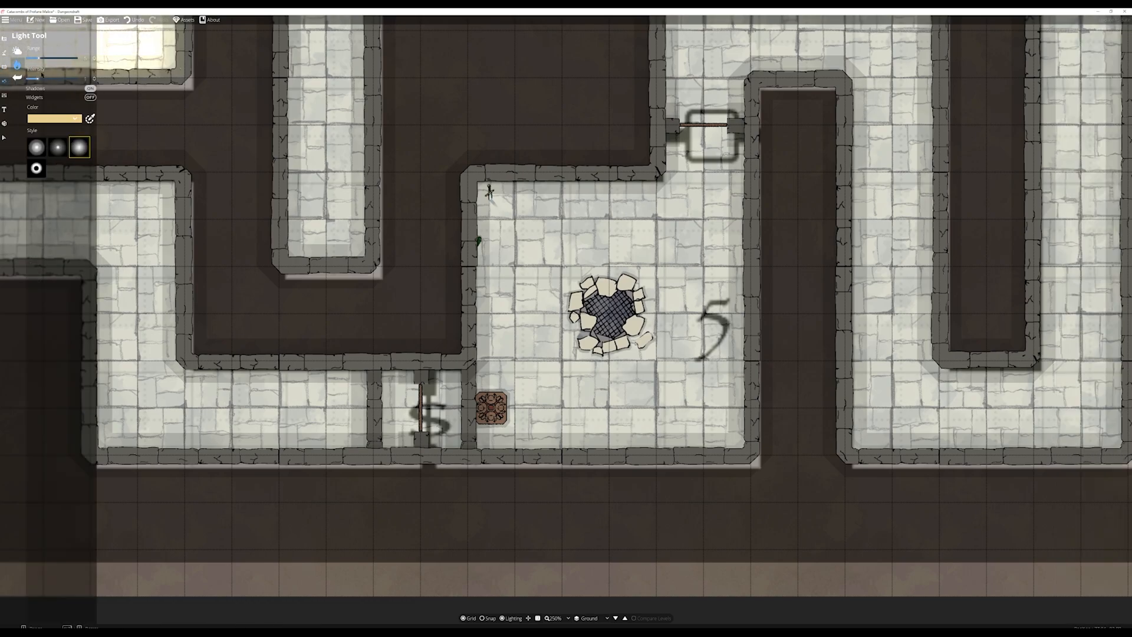
drag(41, 60, 85, 58)
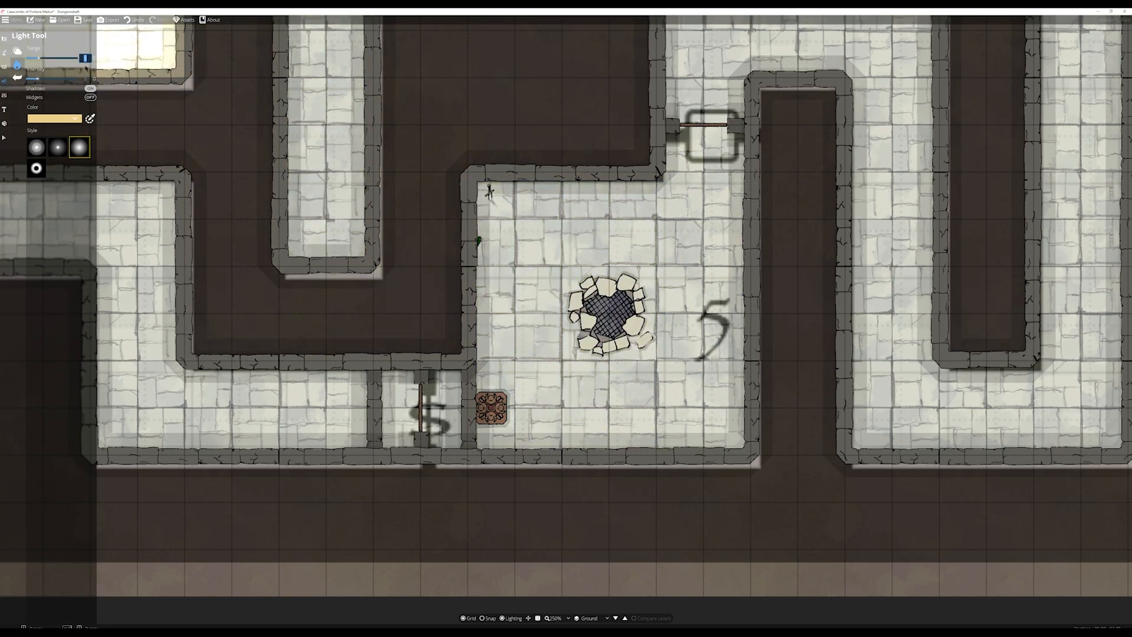
text(3)
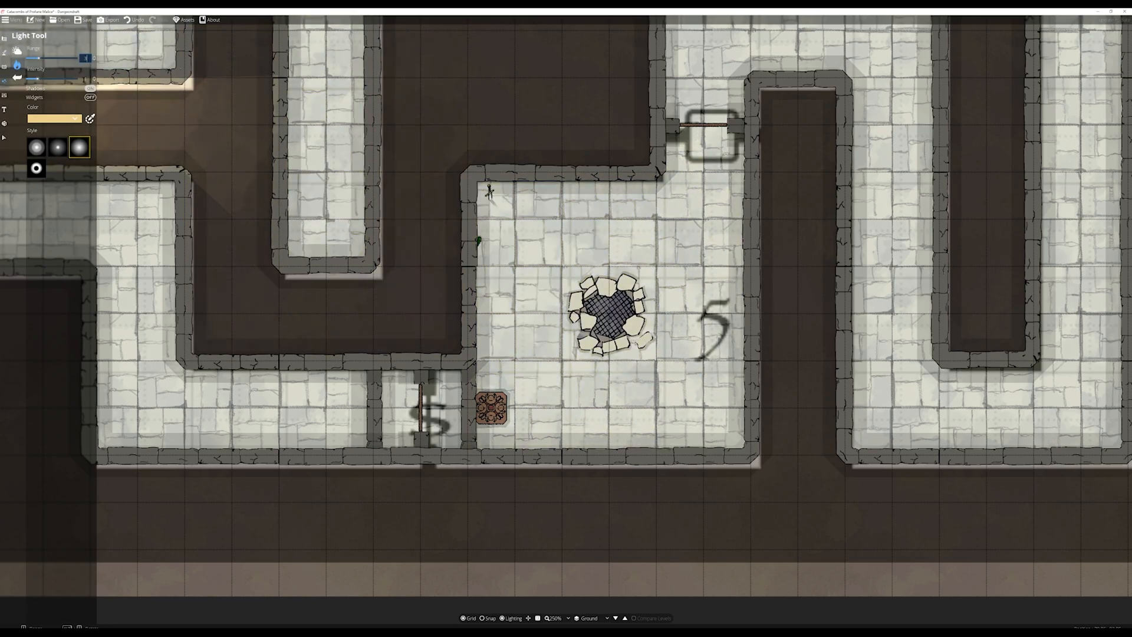
key(Tab)
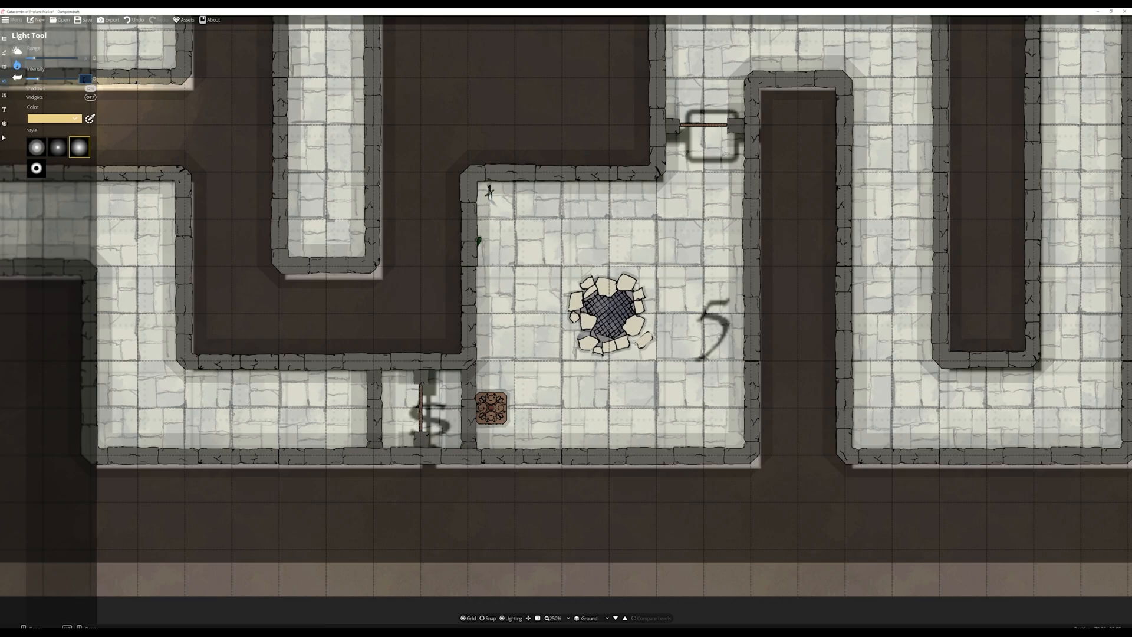
text(0.5)
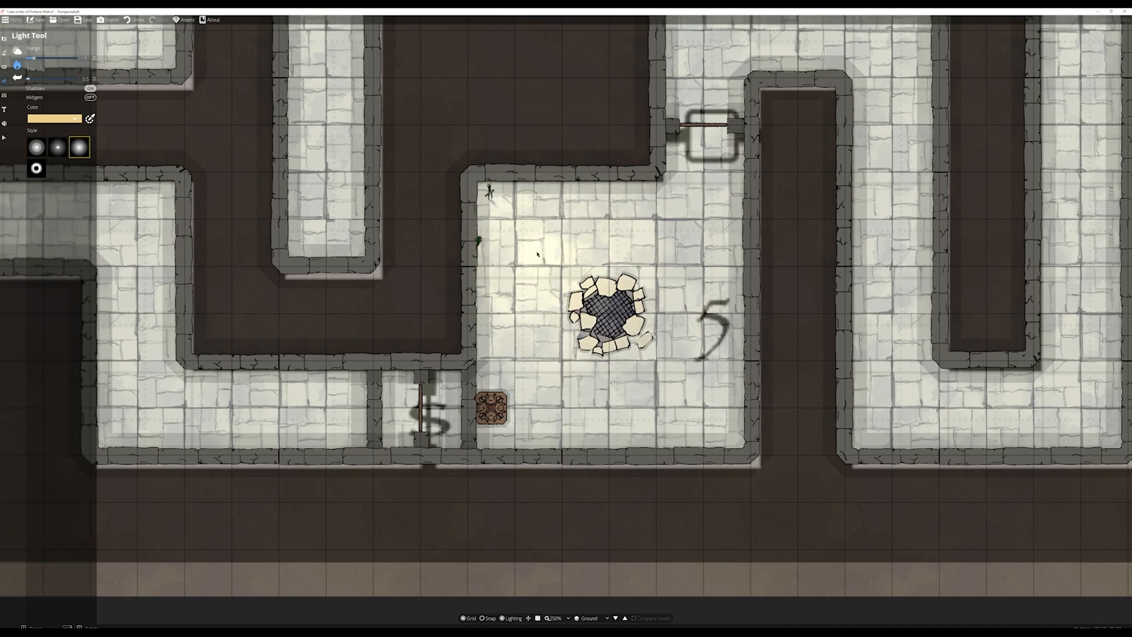
click(478, 237)
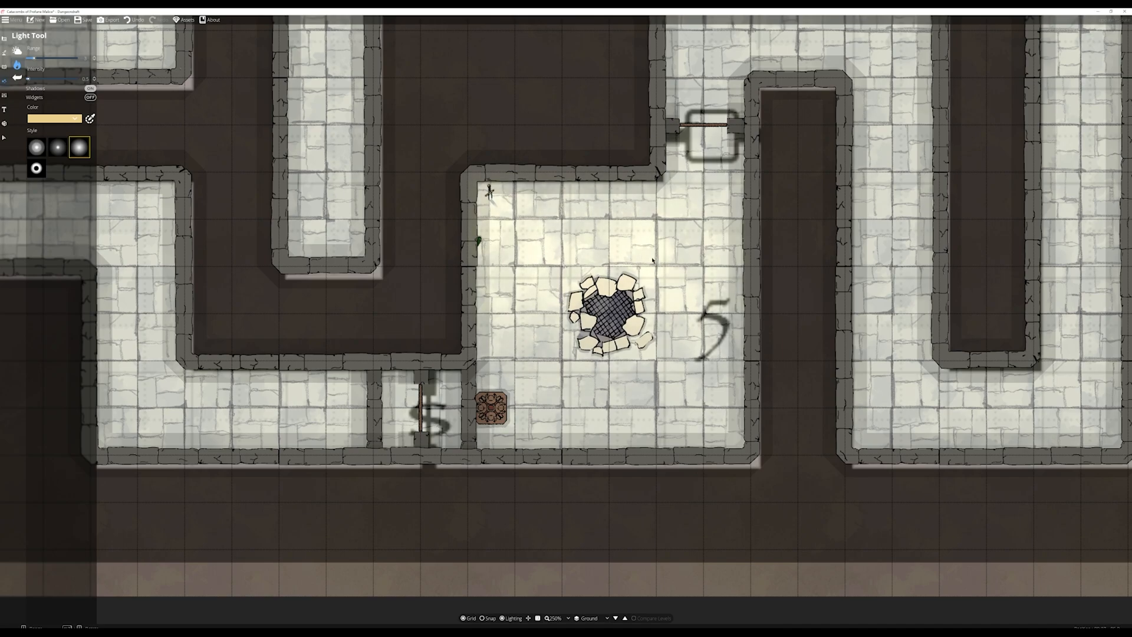
drag(666, 265, 591, 247)
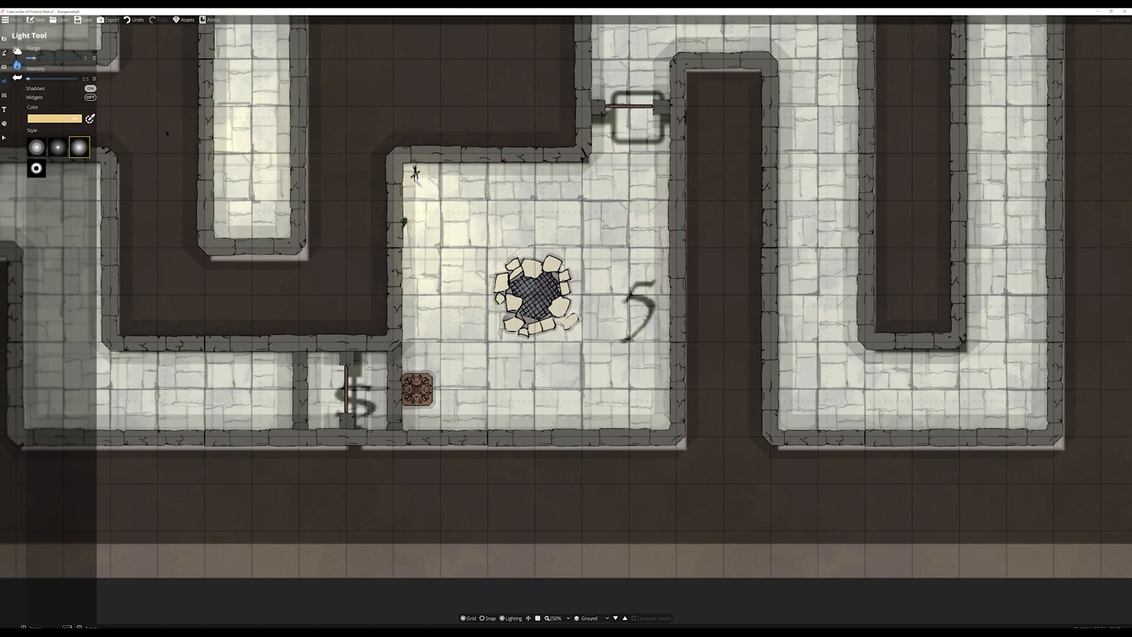
Place a second small green plant object on room 15's east wall, near the southeast corner.
click(6, 53)
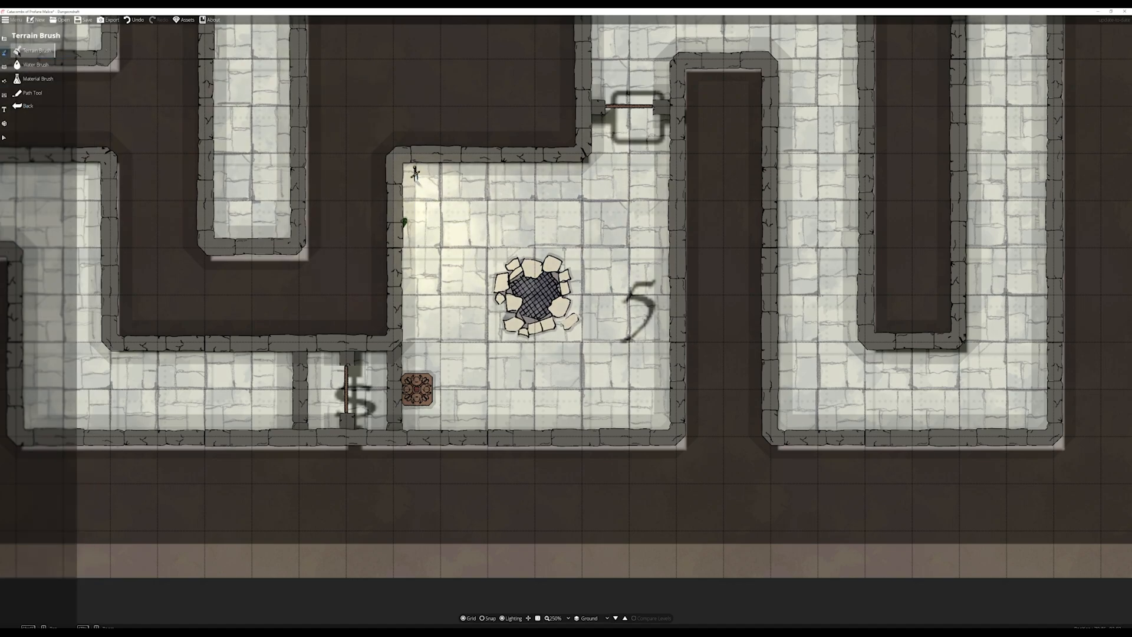
click(5, 67)
click(32, 51)
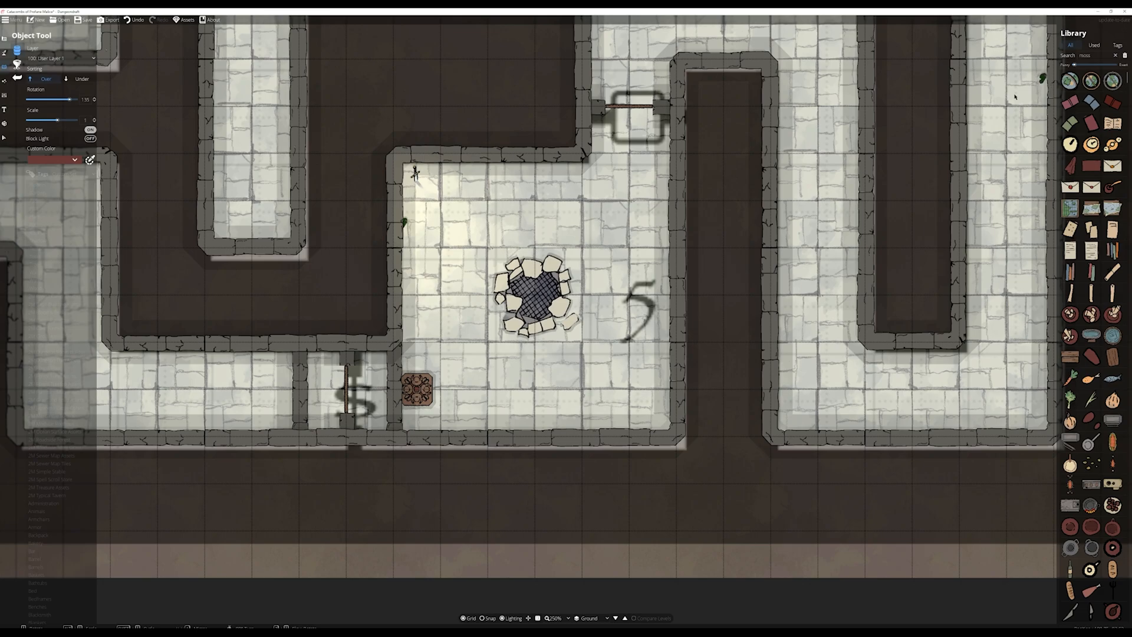
click(669, 364)
Add a matching warm yellow light at the plant on room 15's east wall.
click(4, 81)
click(32, 64)
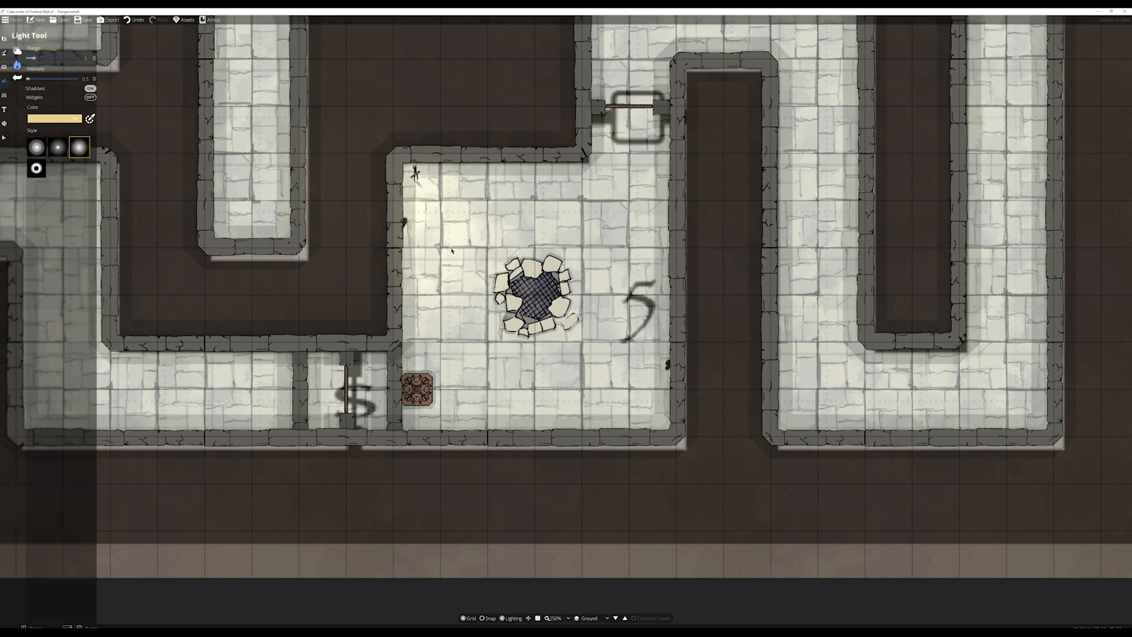
click(858, 213)
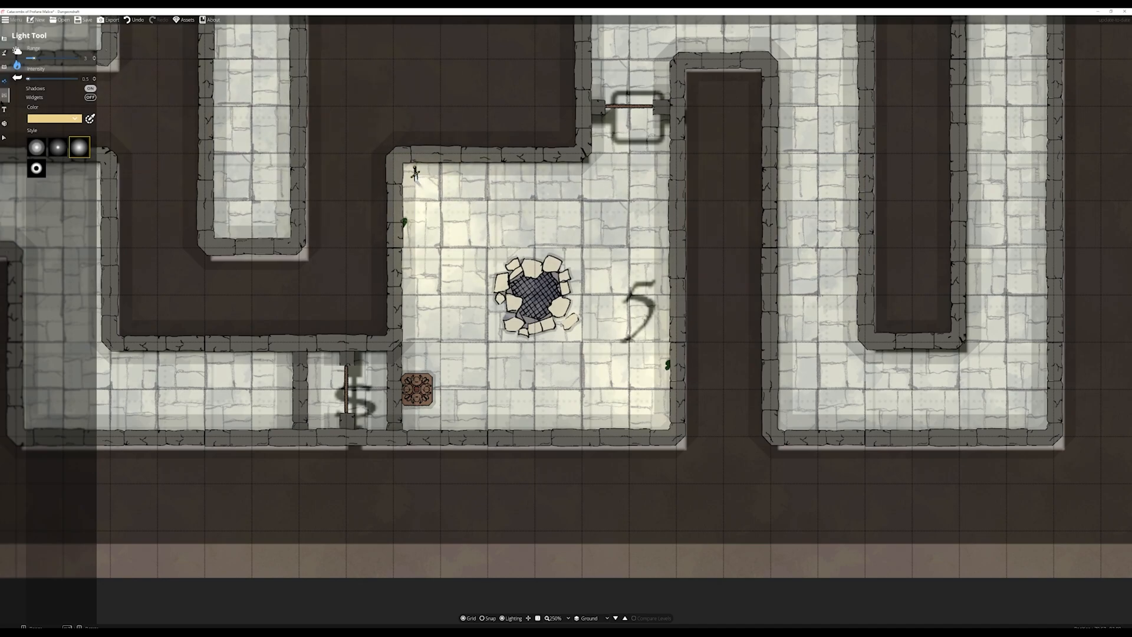
Lower the trace image's opacity to 0.01 to hide the reference map.
click(4, 95)
click(35, 79)
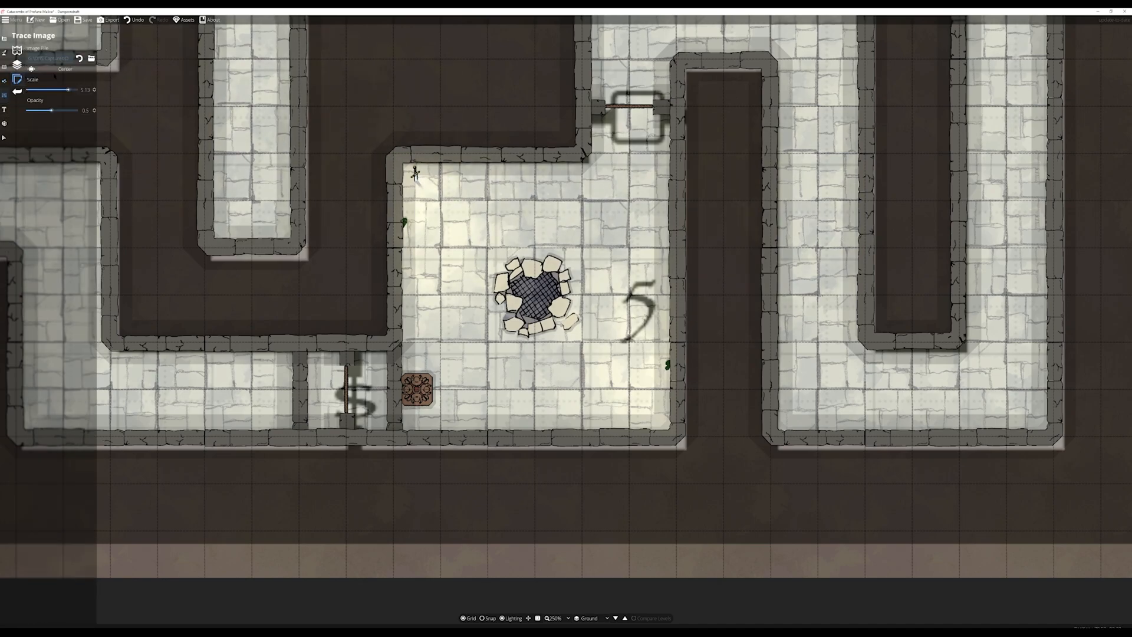
drag(51, 110, 28, 110)
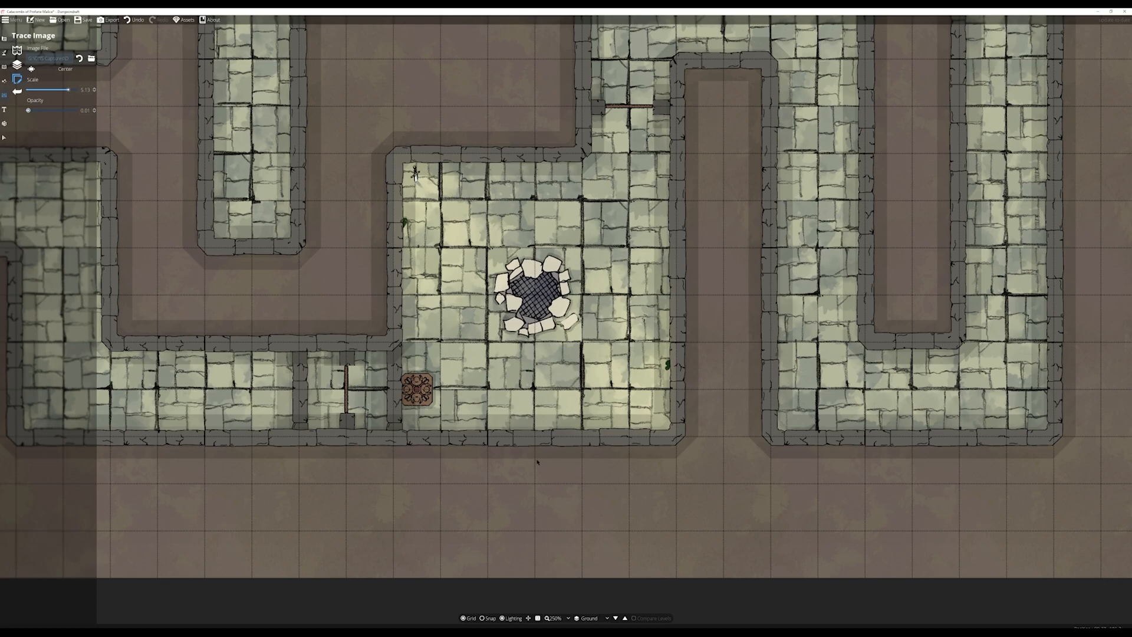
Export the map in Universal VTT format to the DND Resources folder as "Catacombs of profane malice", and save the project.
click(112, 20)
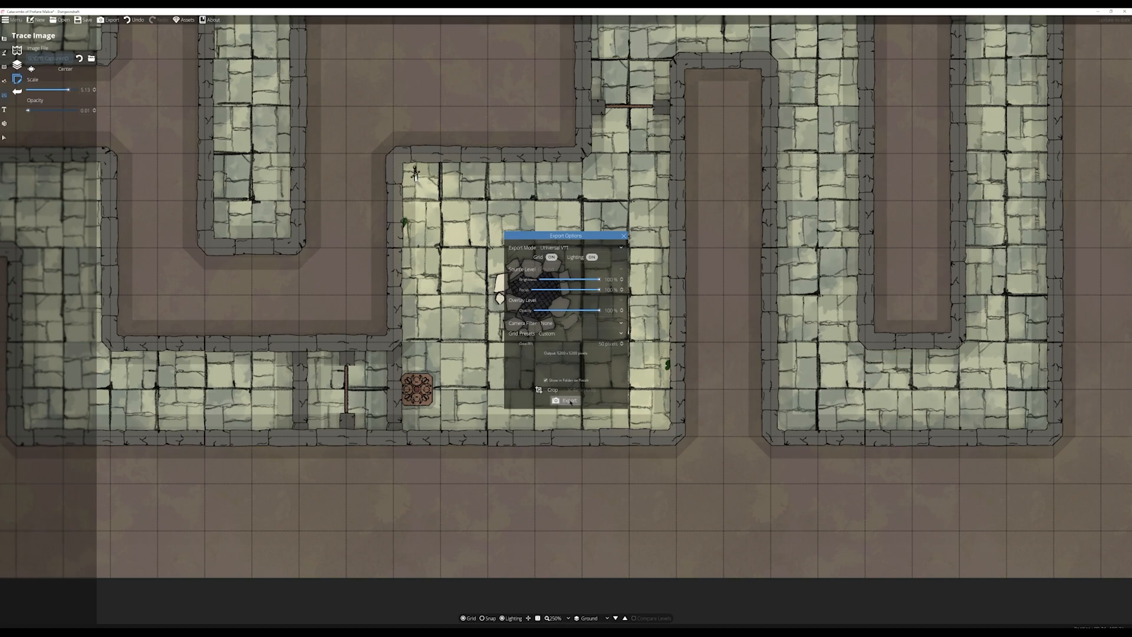
click(569, 402)
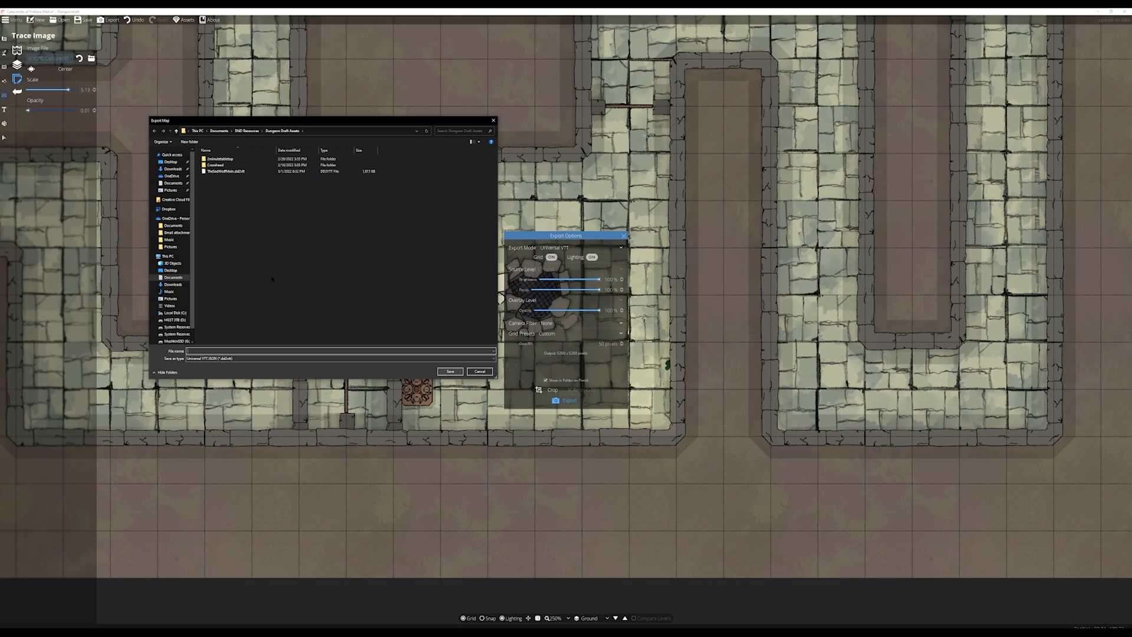
click(247, 131)
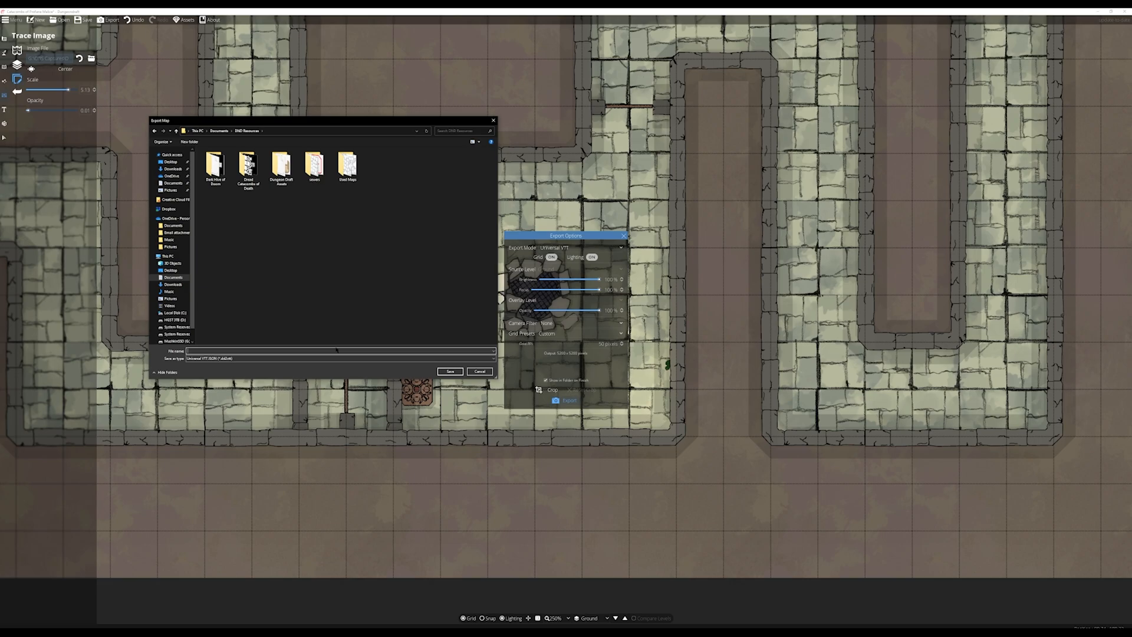
text(Catacombs of profane malice)
key(Return)
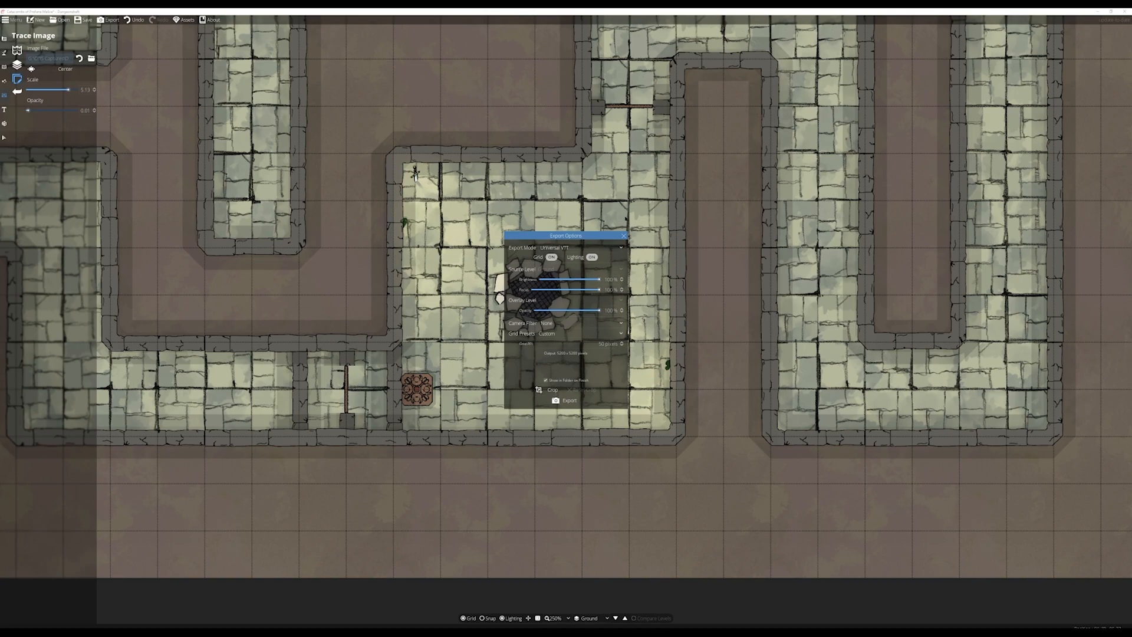
click(624, 237)
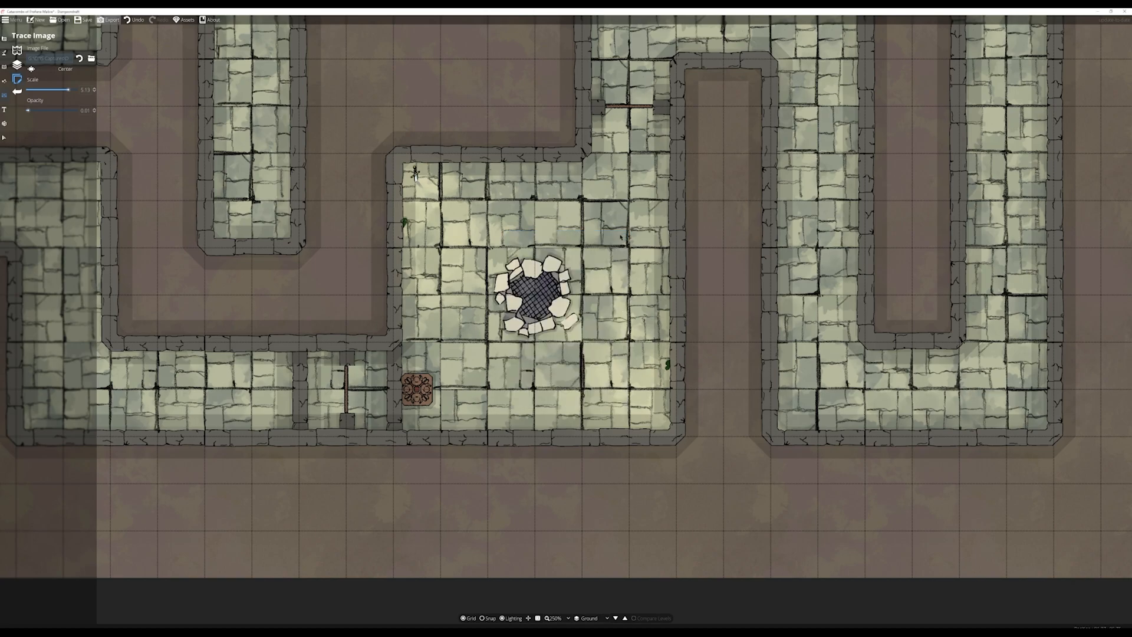
click(77, 20)
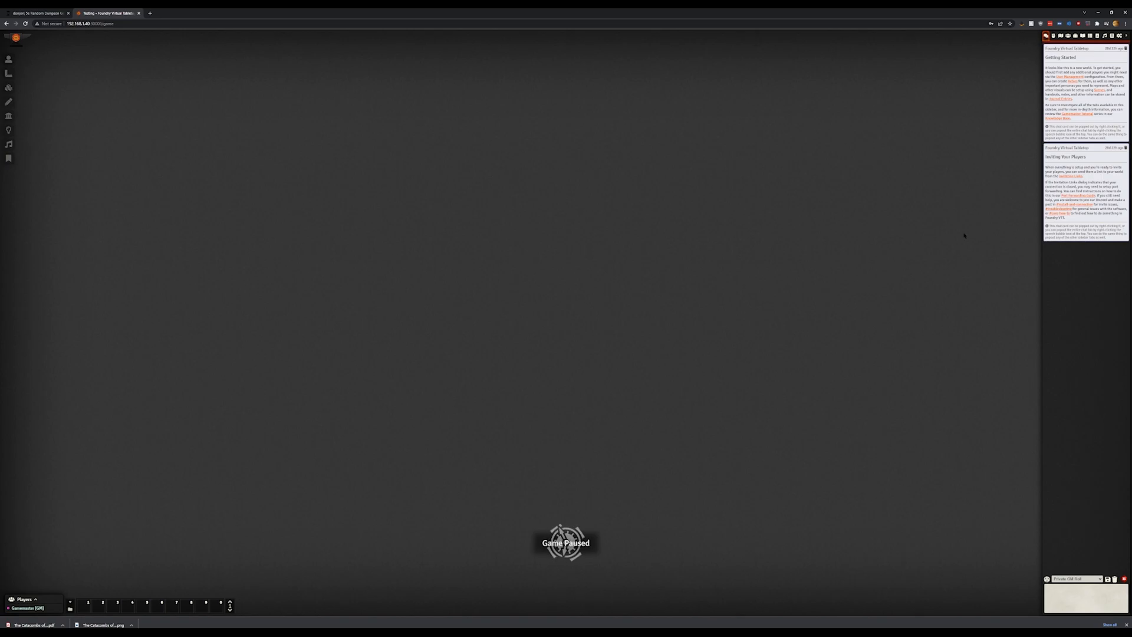
Switch to Foundry Virtual Tabletop, enable the Universal Battlemap Importer module and save the module settings.
click(1126, 625)
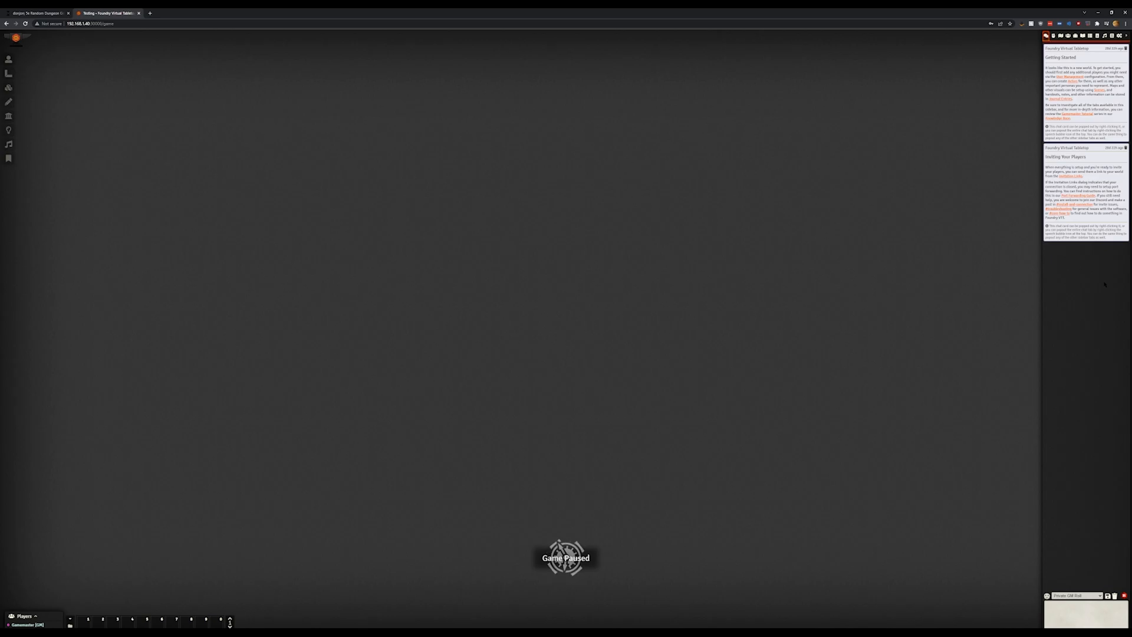
click(1060, 36)
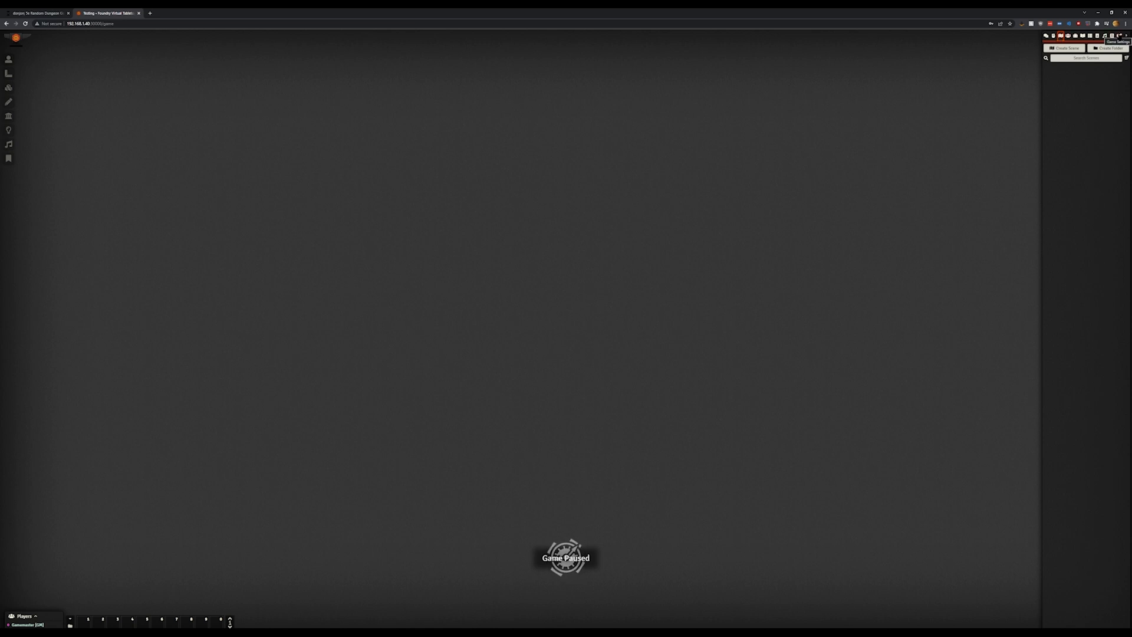
click(1119, 36)
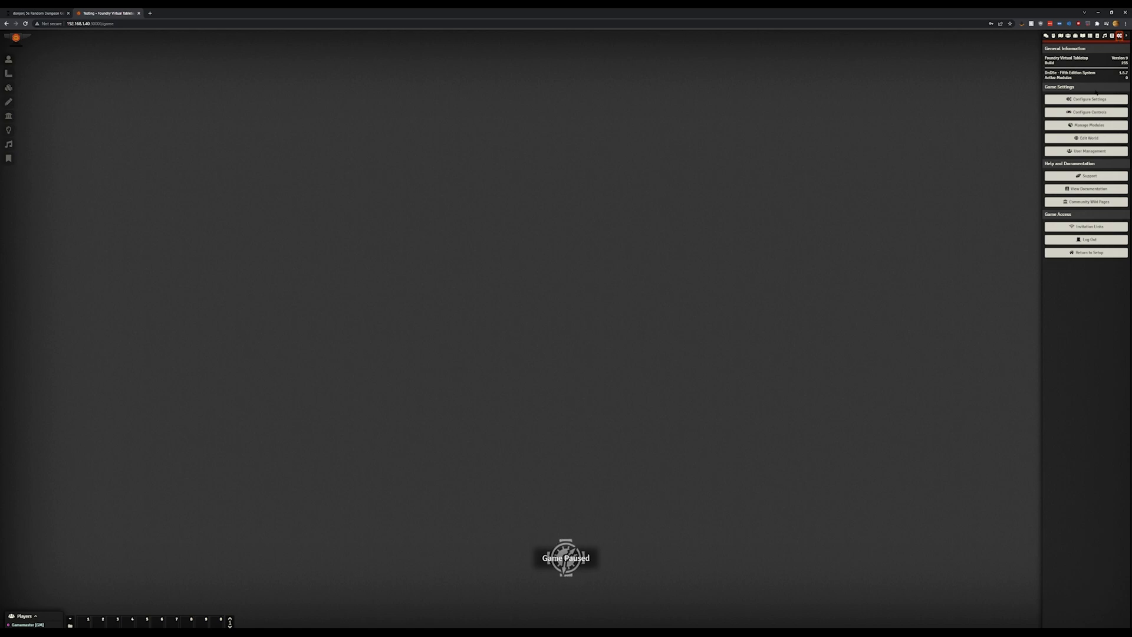
click(1089, 126)
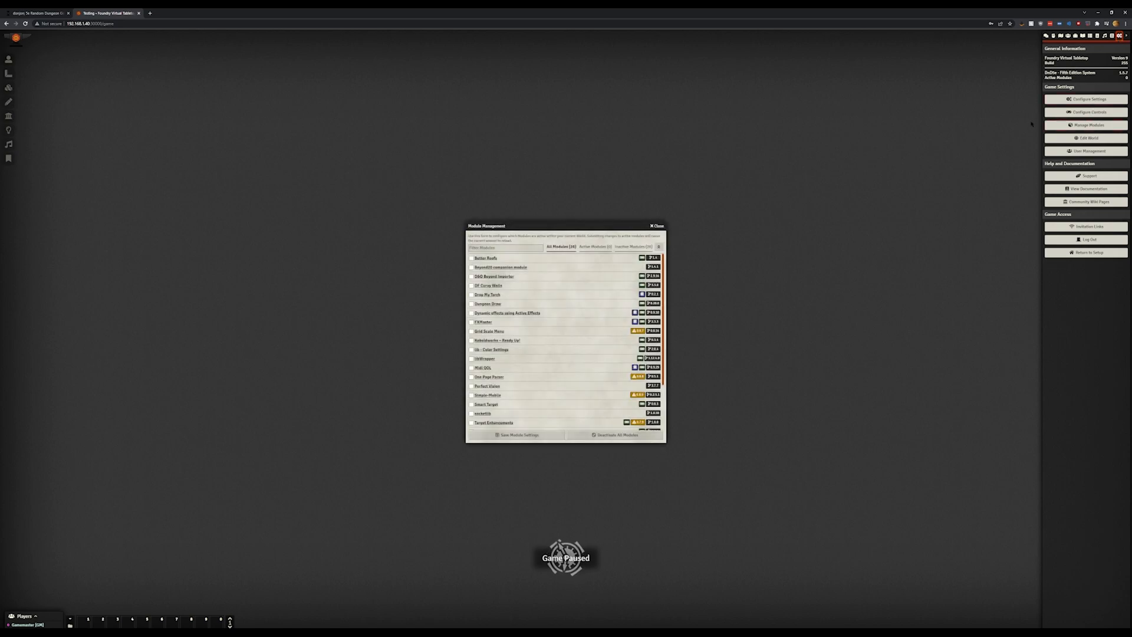
scroll(512, 395, down, 3)
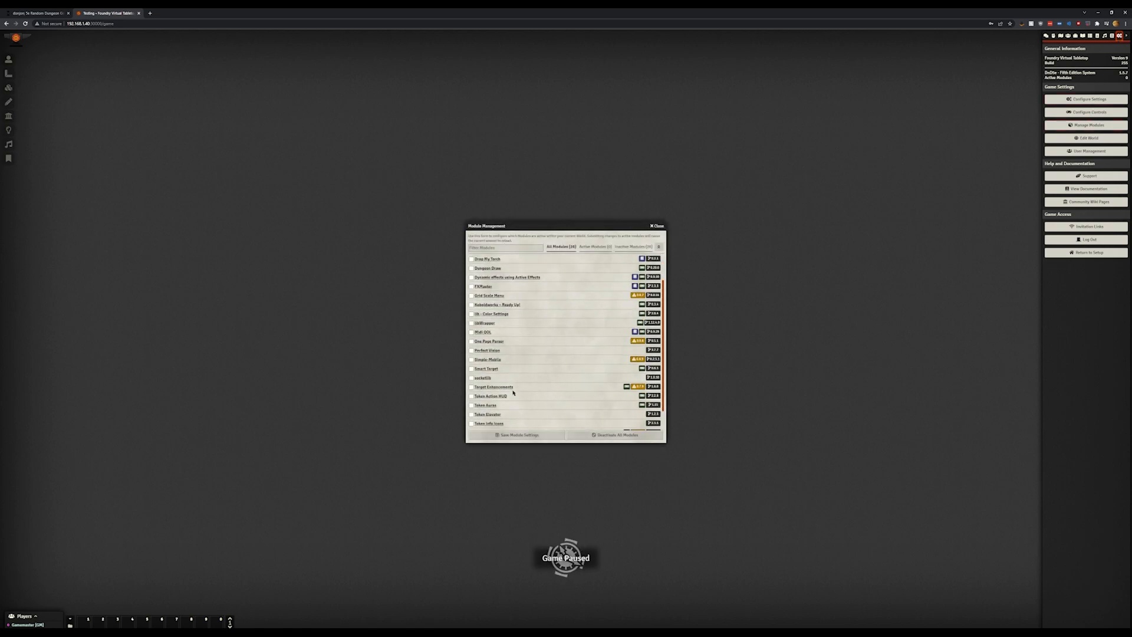
click(472, 418)
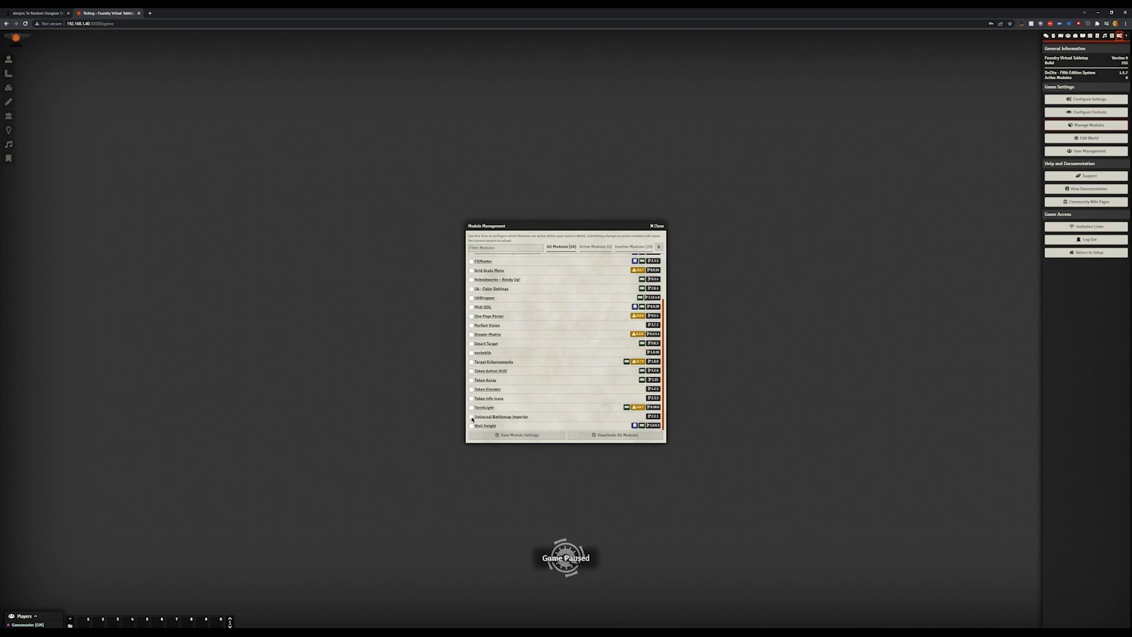
click(541, 437)
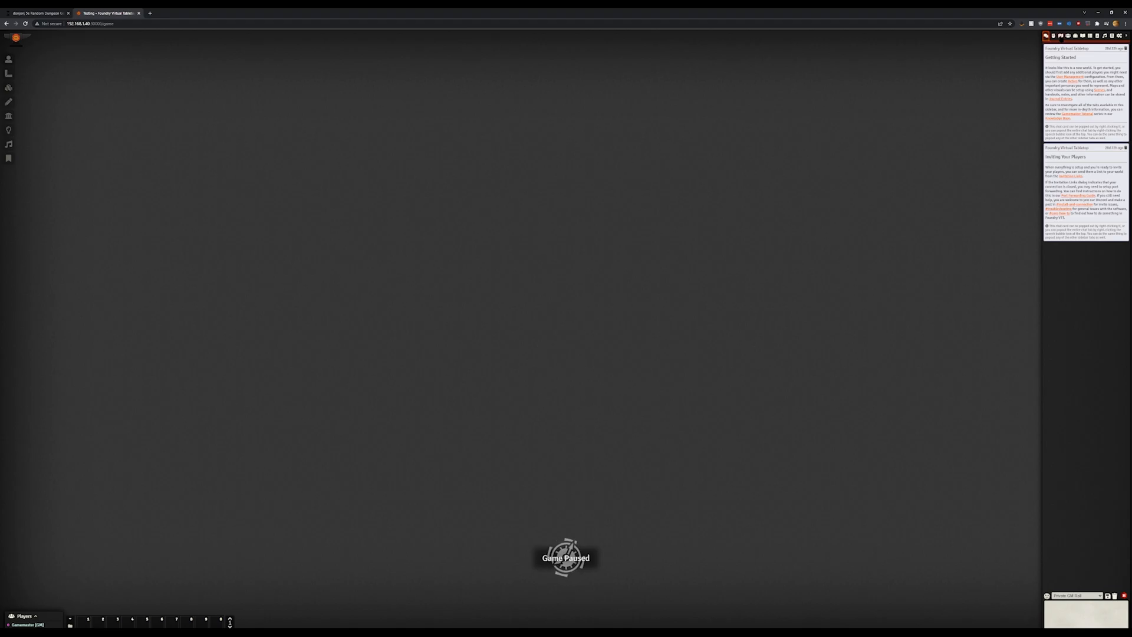
Import the "Catacombs of profane malice" dd2vtt file from DND Resources as a scene with the Universal Battlemap Importer.
click(1061, 36)
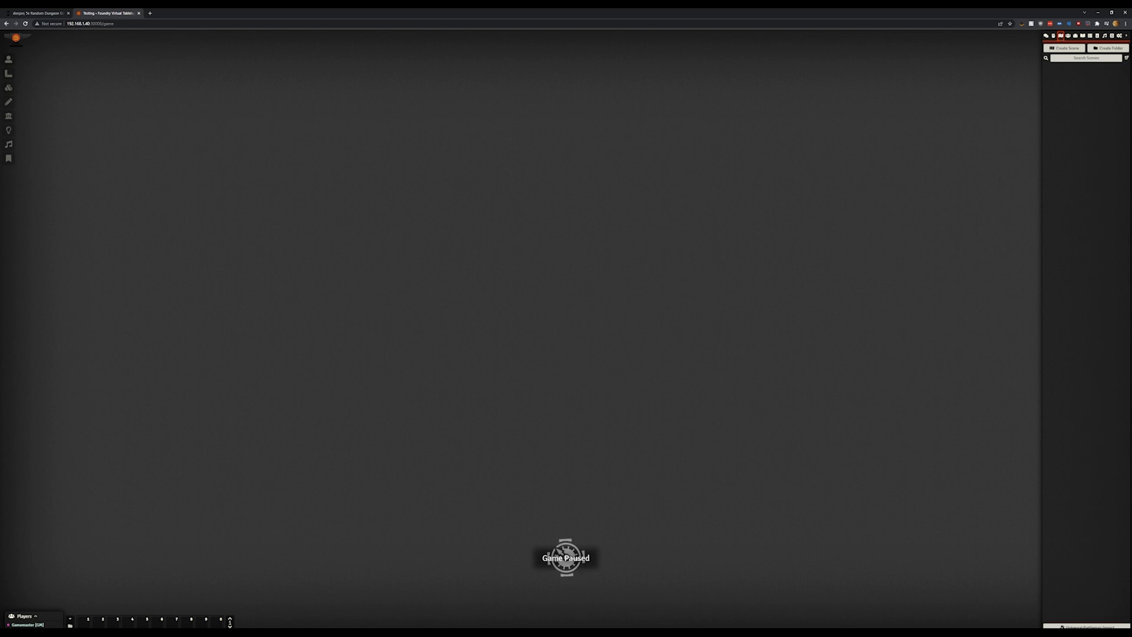
click(1087, 626)
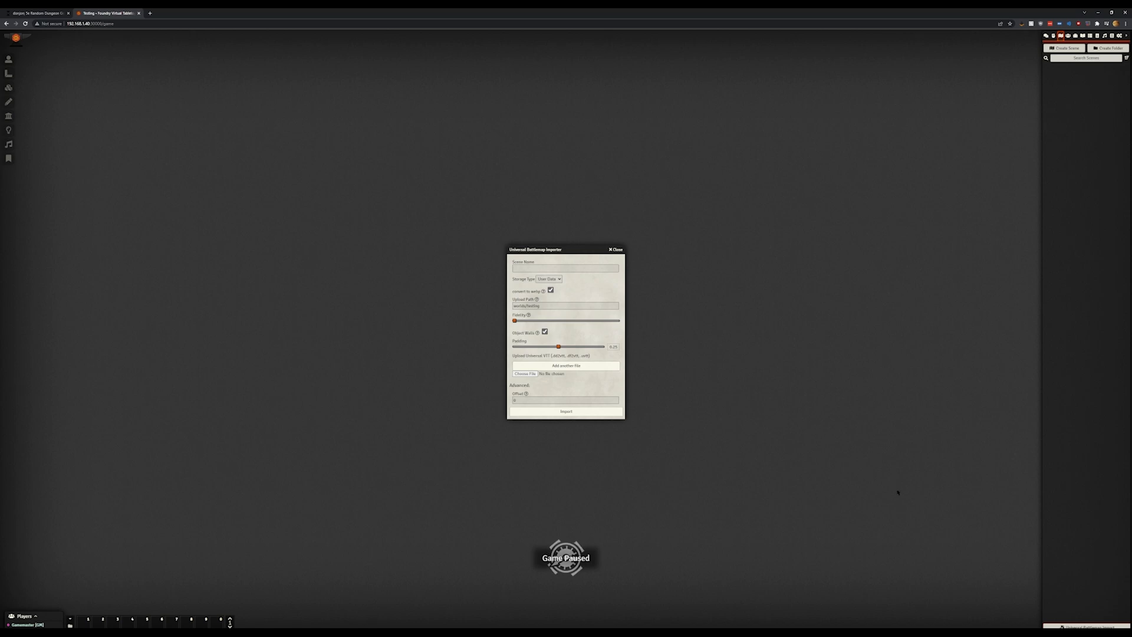
click(521, 376)
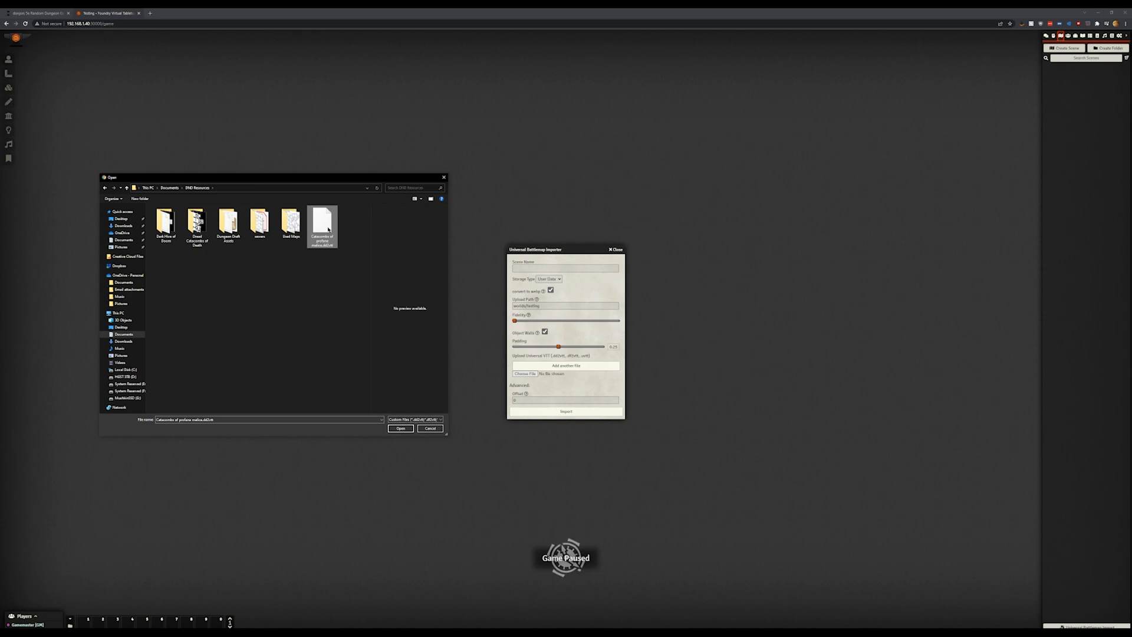
click(394, 429)
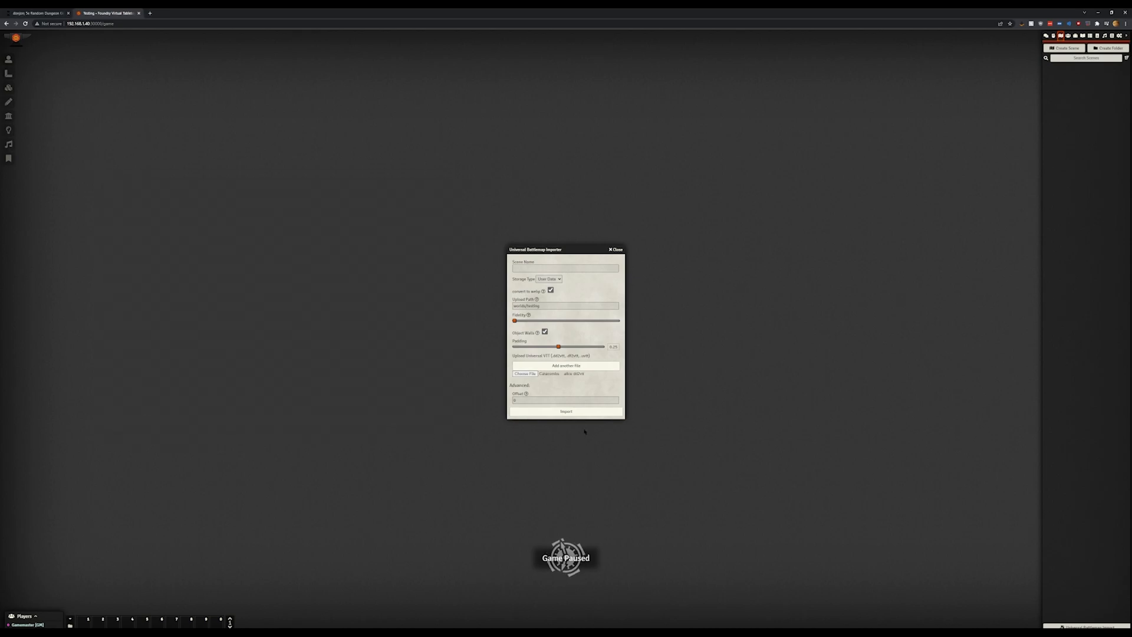
click(581, 416)
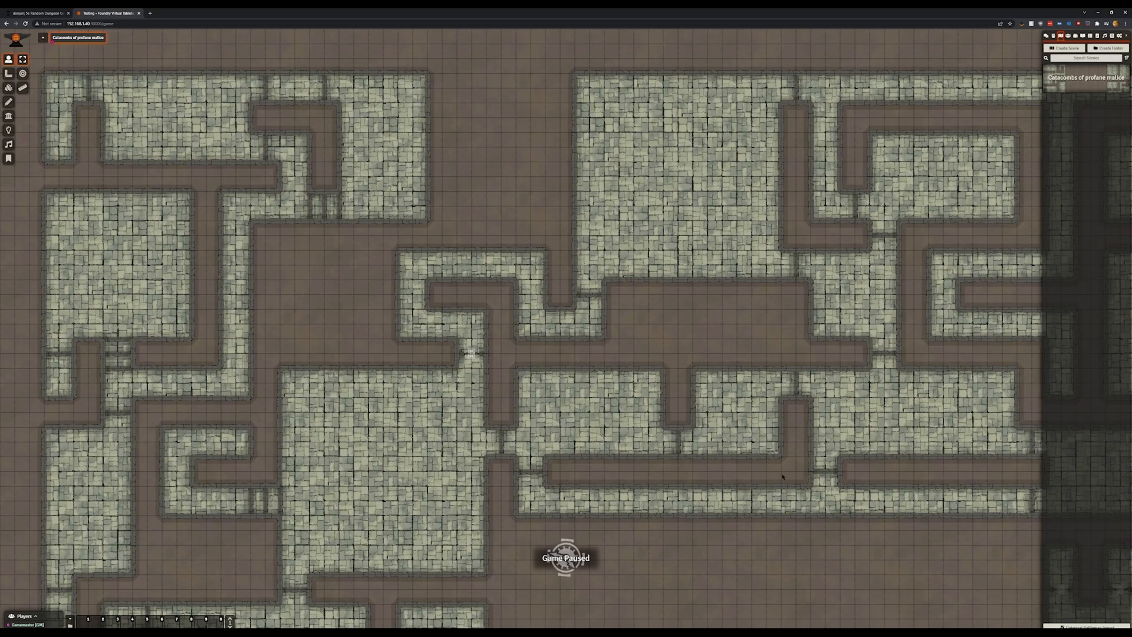
Examine the imported scene around room 15, checking its objects and doors, and display the lighting layer's light sources.
scroll(784, 476, down, 10)
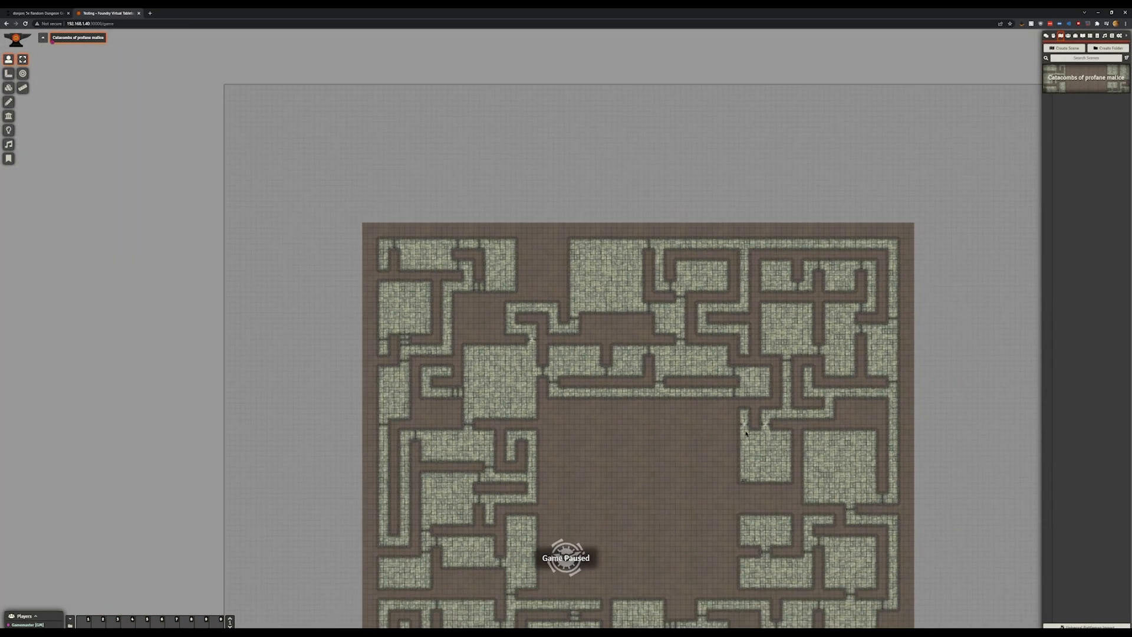
drag(717, 439, 625, 265)
drag(786, 617, 591, 340)
scroll(696, 476, up, 8)
scroll(596, 344, up, 20)
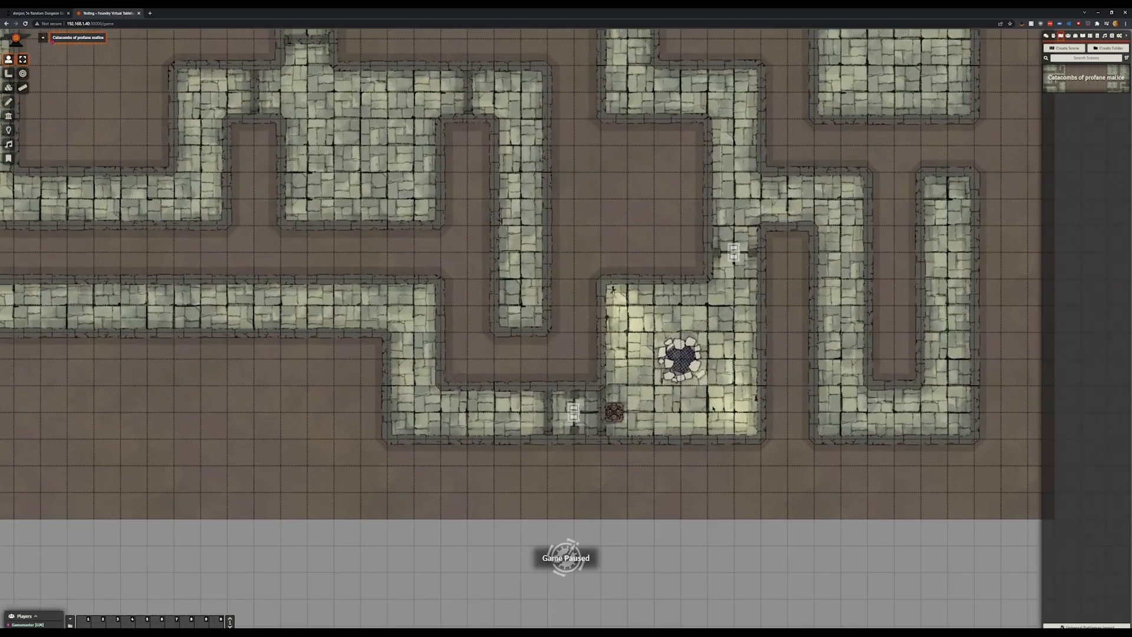
drag(712, 407, 637, 455)
scroll(618, 391, up, 8)
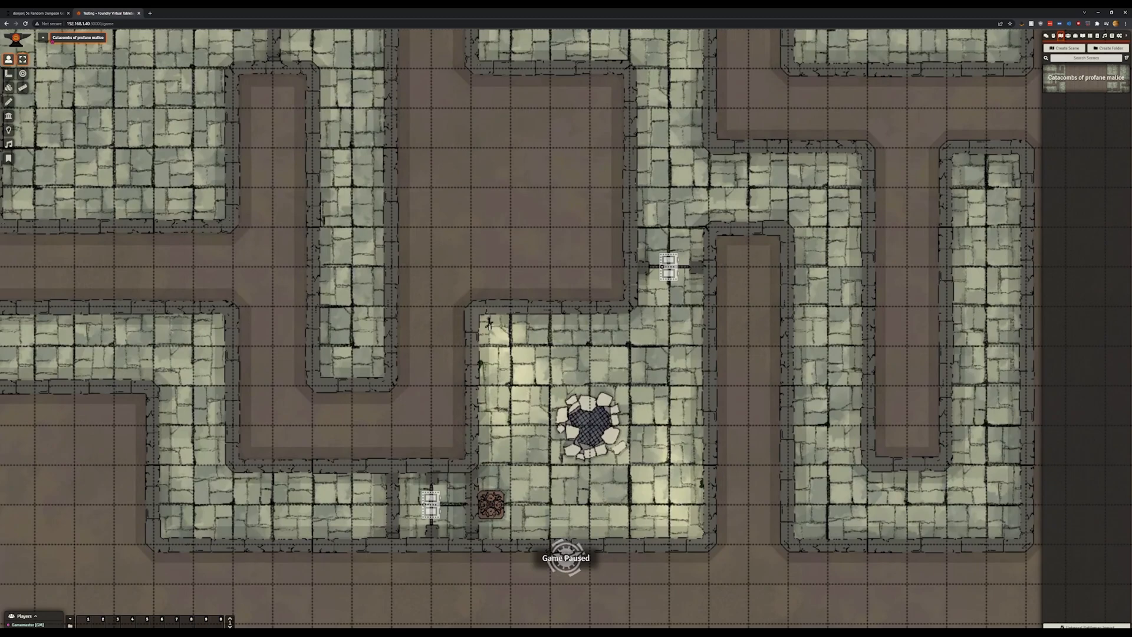
click(8, 129)
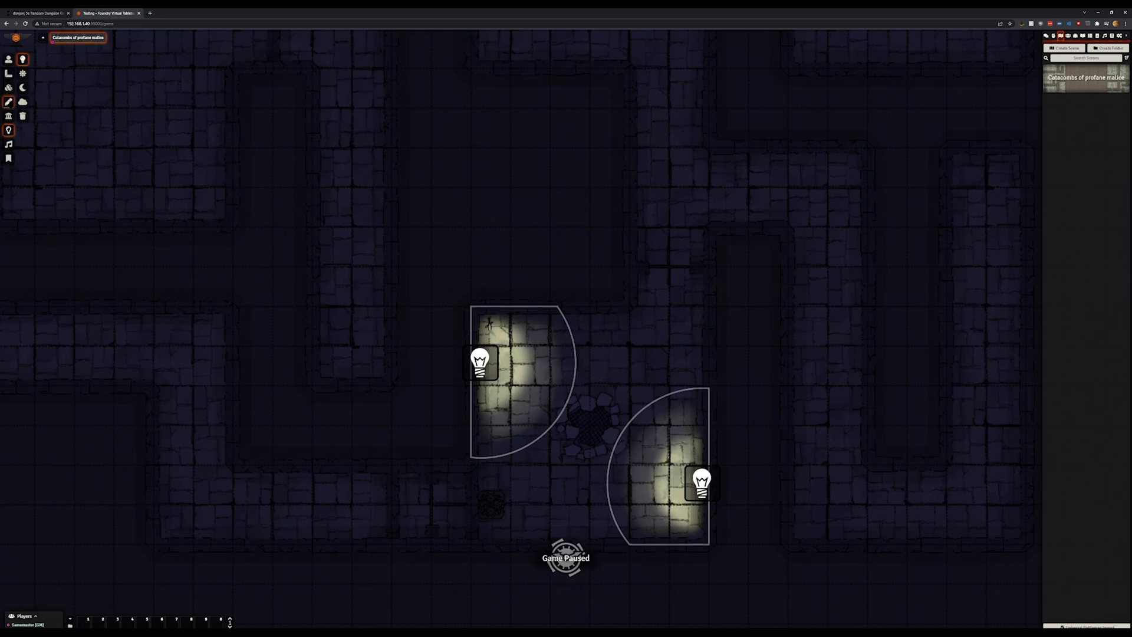
Add a text drawing reading "5" in the lit room with the rubble-edged pit.
click(9, 102)
click(22, 129)
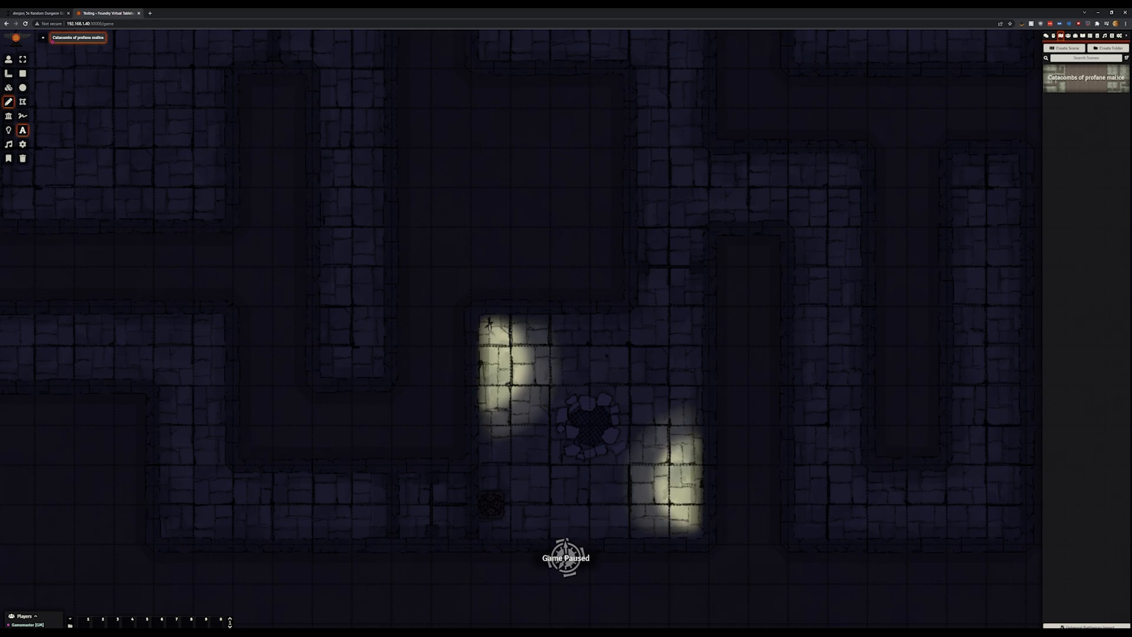
drag(597, 348, 623, 375)
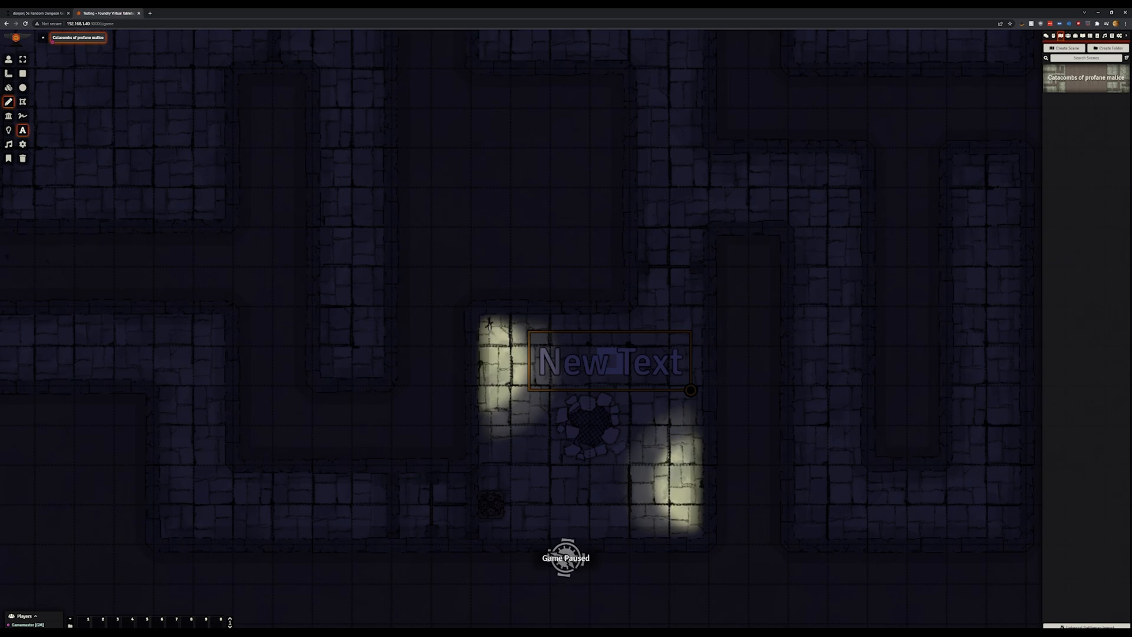
text(5)
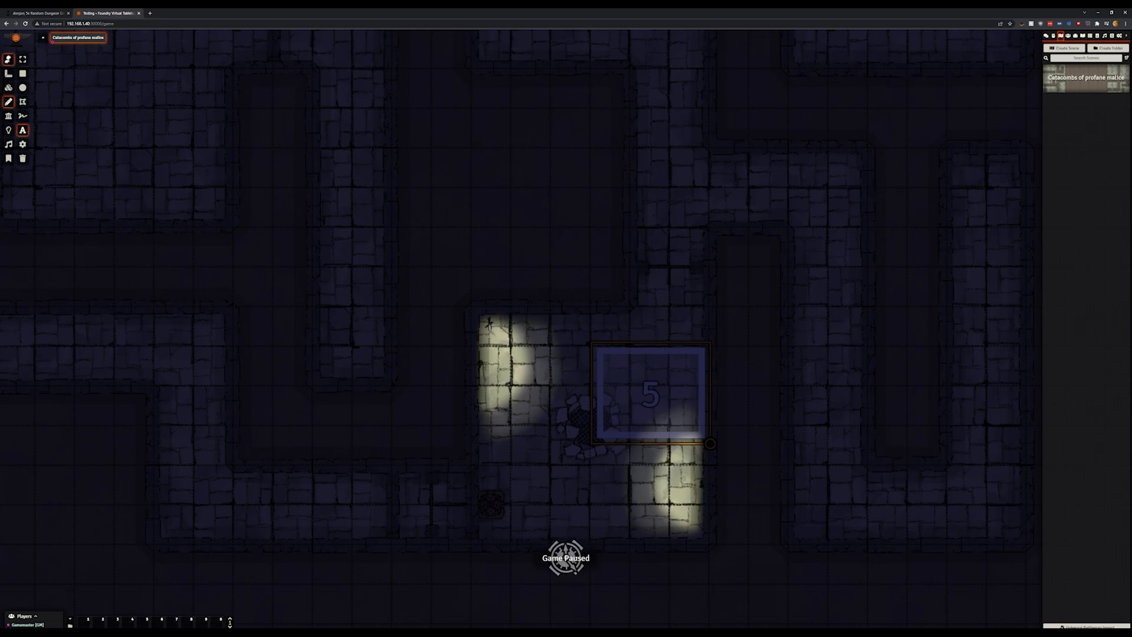
Place the "5" label in a compact box just above the pit and toggle its visibility to hidden from players.
click(23, 59)
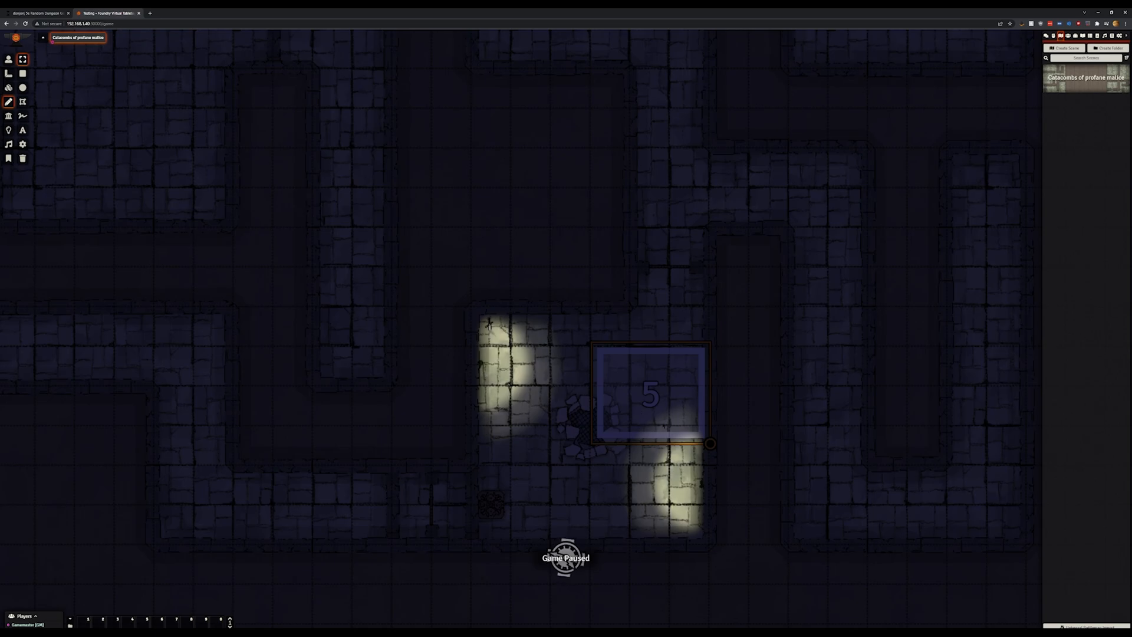
double_click(488, 323)
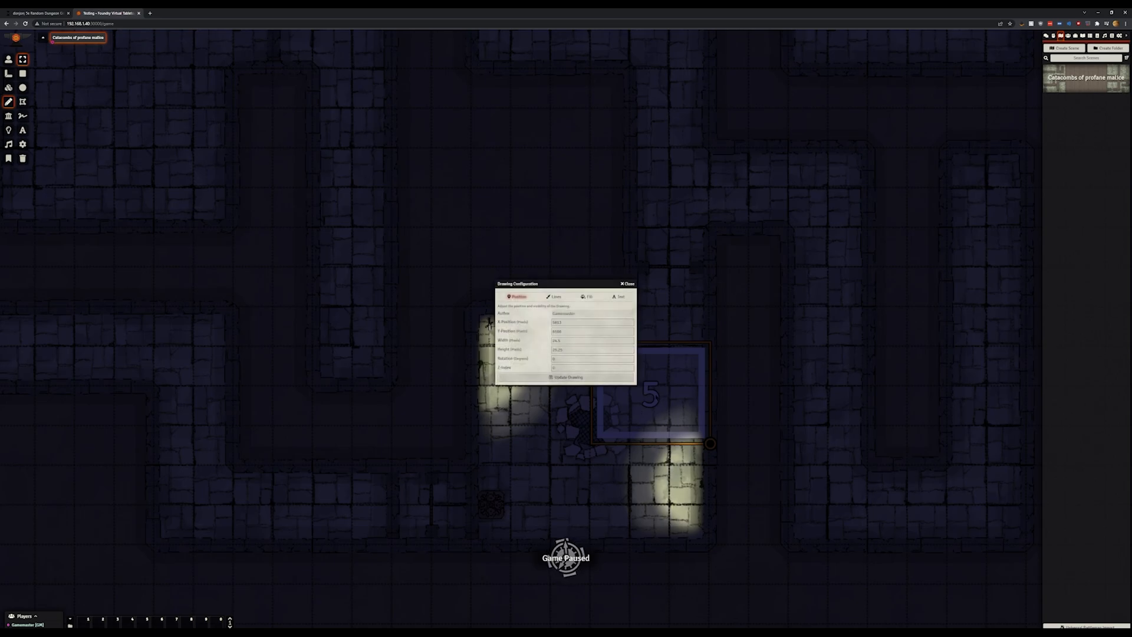
click(626, 286)
drag(554, 358, 616, 363)
right_click(617, 364)
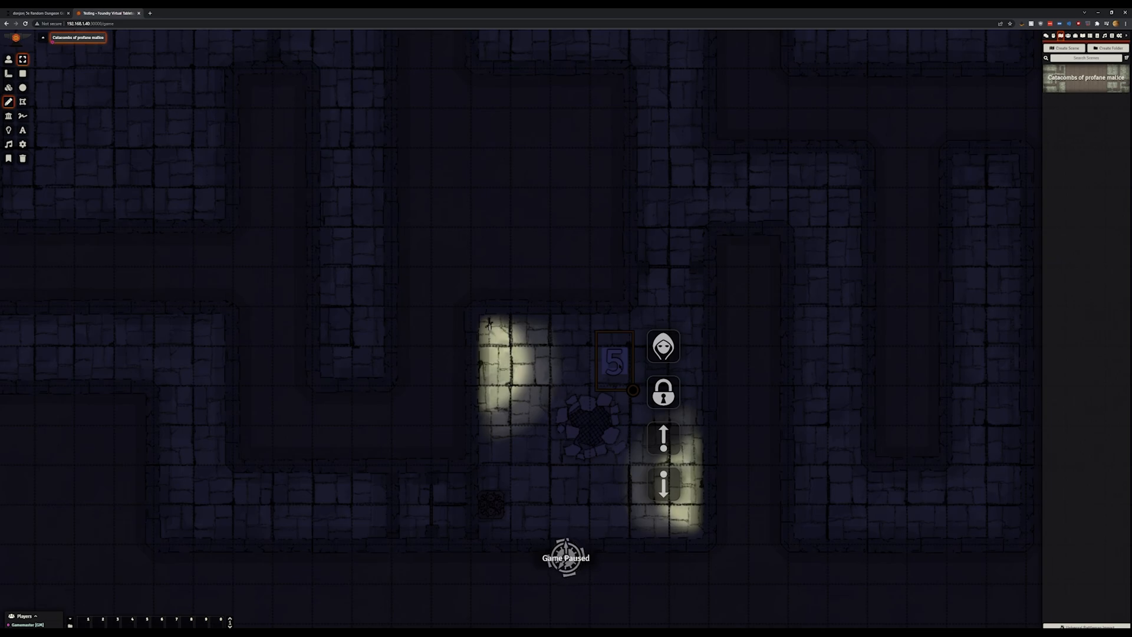
click(663, 347)
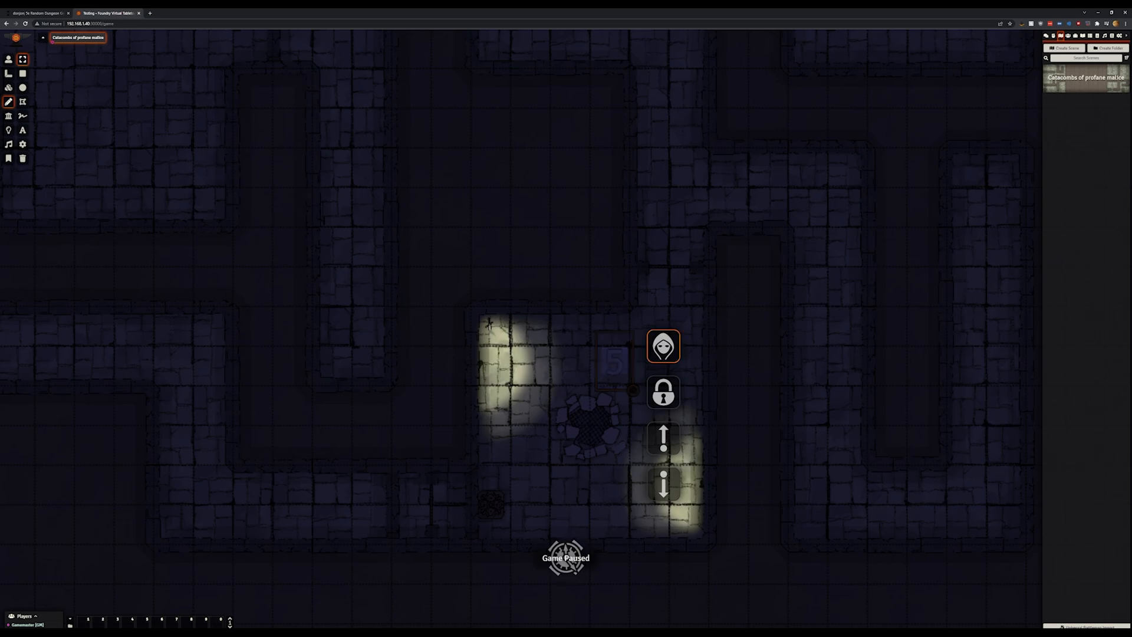
right_click(618, 364)
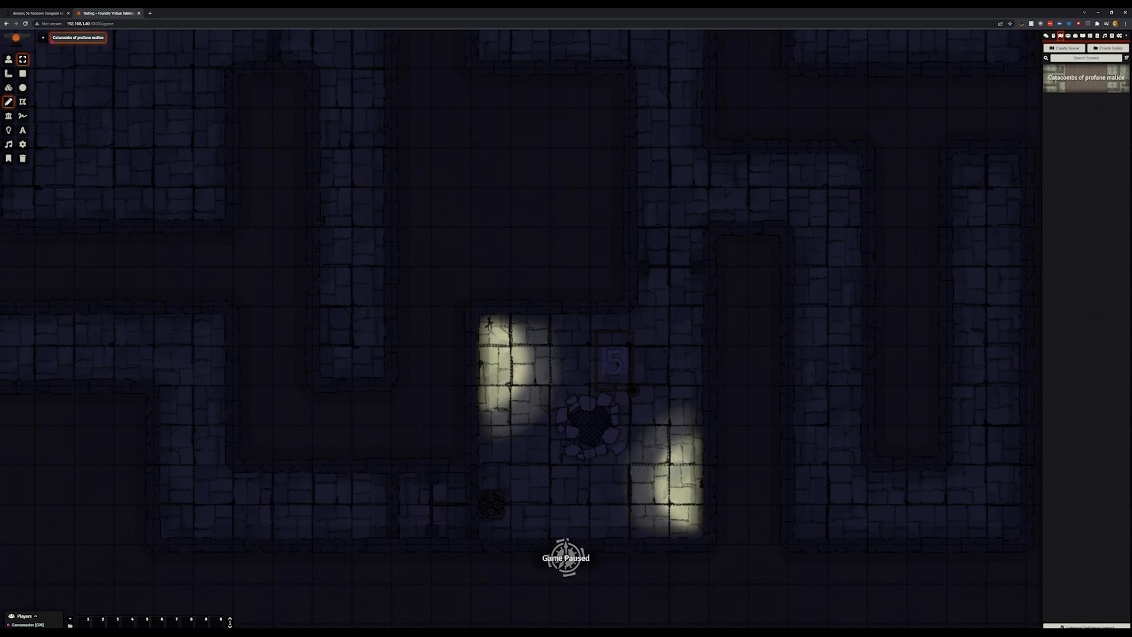
Move the "5" label into the pit room's upper pool of light and lock it in place.
right_click(617, 364)
drag(622, 367, 521, 364)
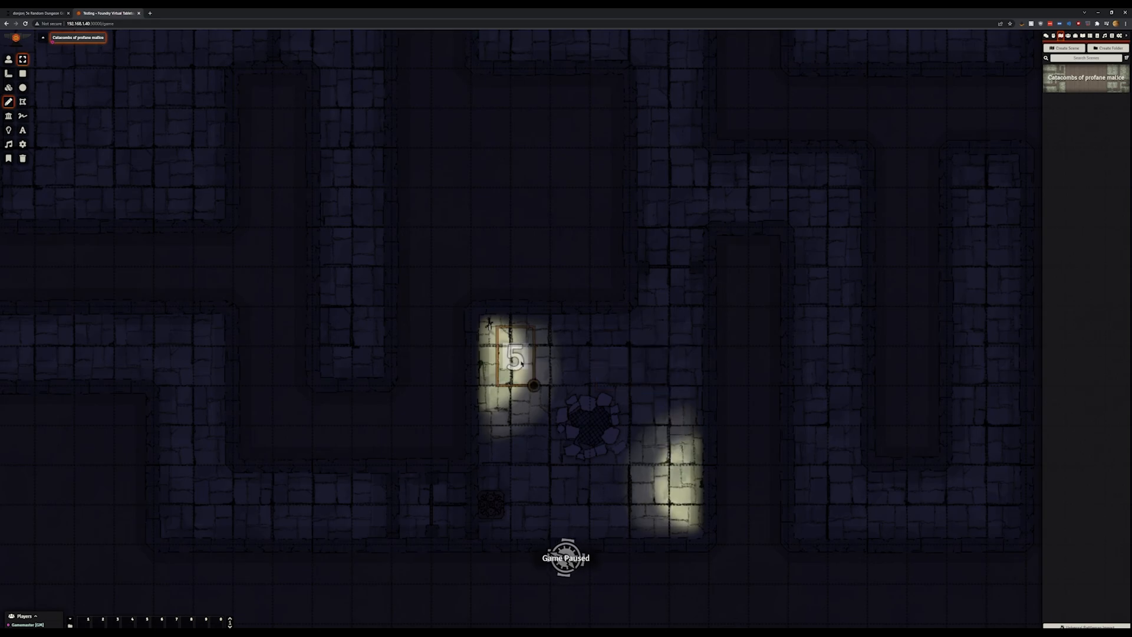
right_click(522, 364)
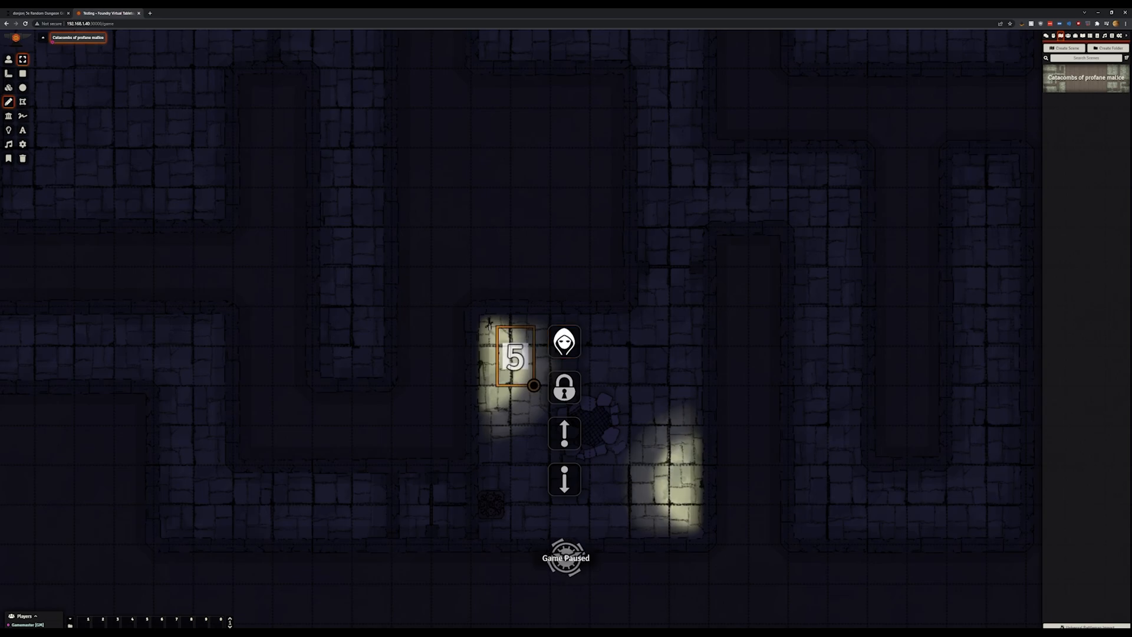
click(564, 387)
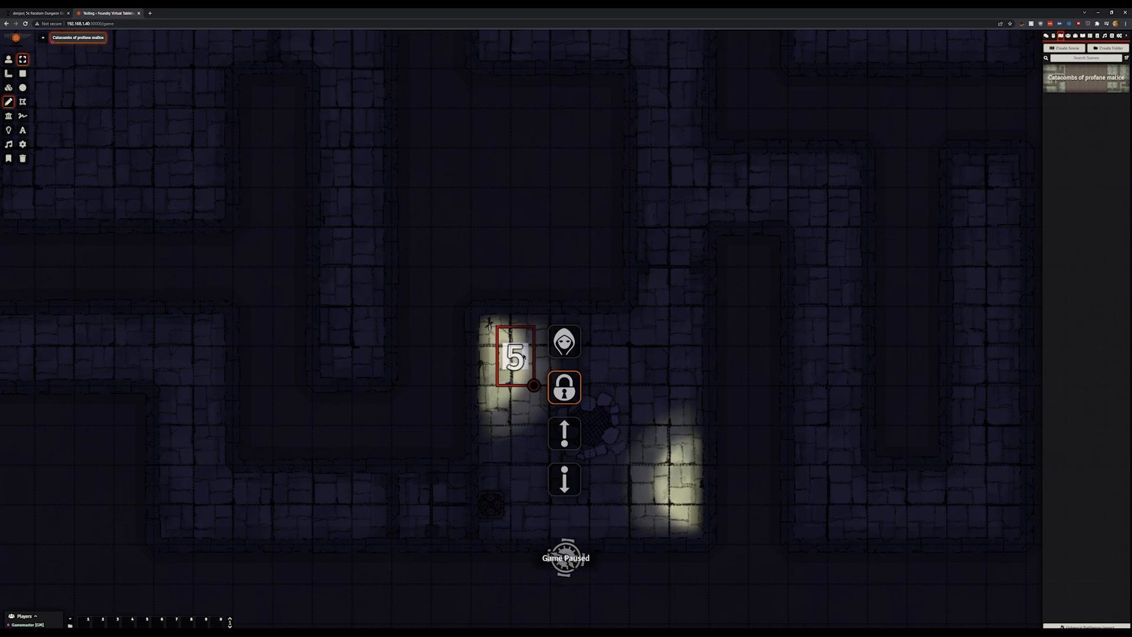
right_click(524, 357)
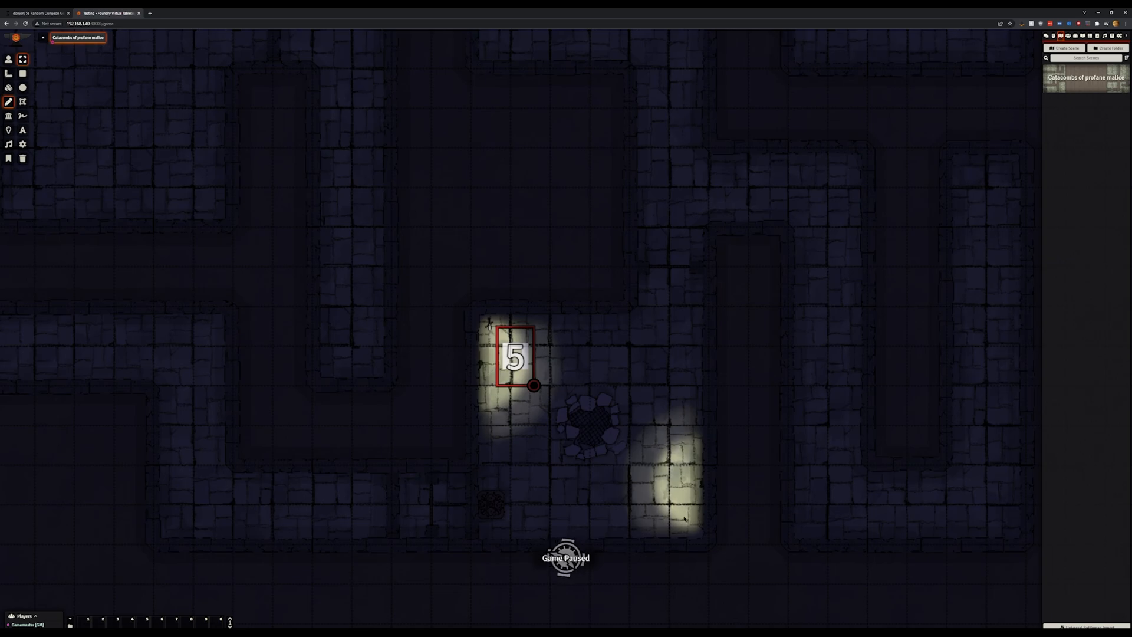
scroll(520, 329, down, 4)
drag(521, 329, 530, 395)
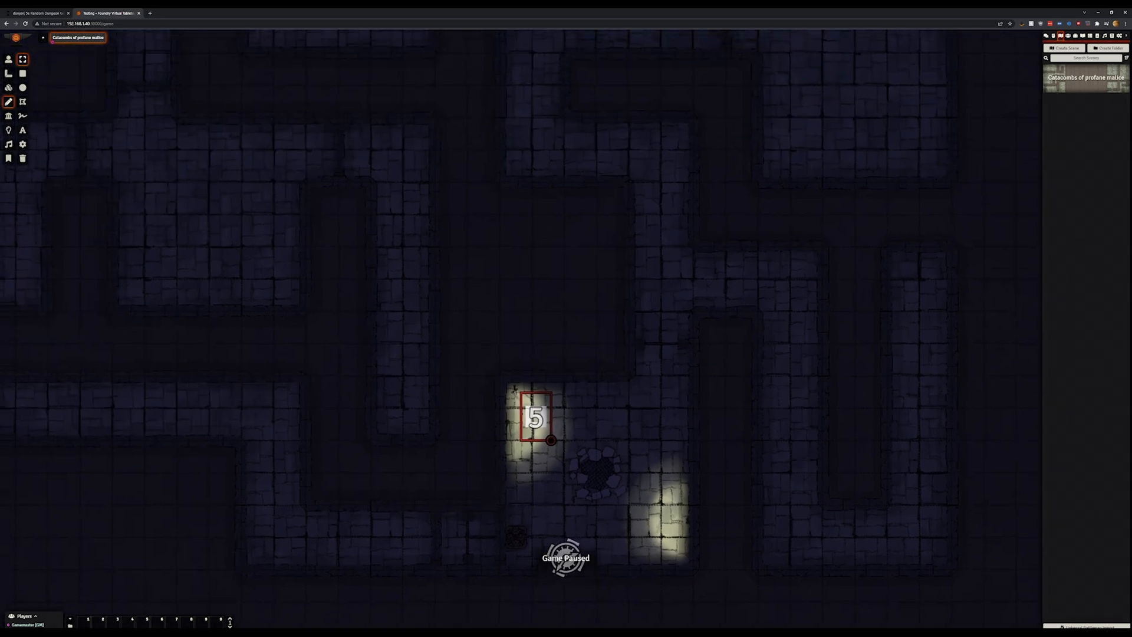